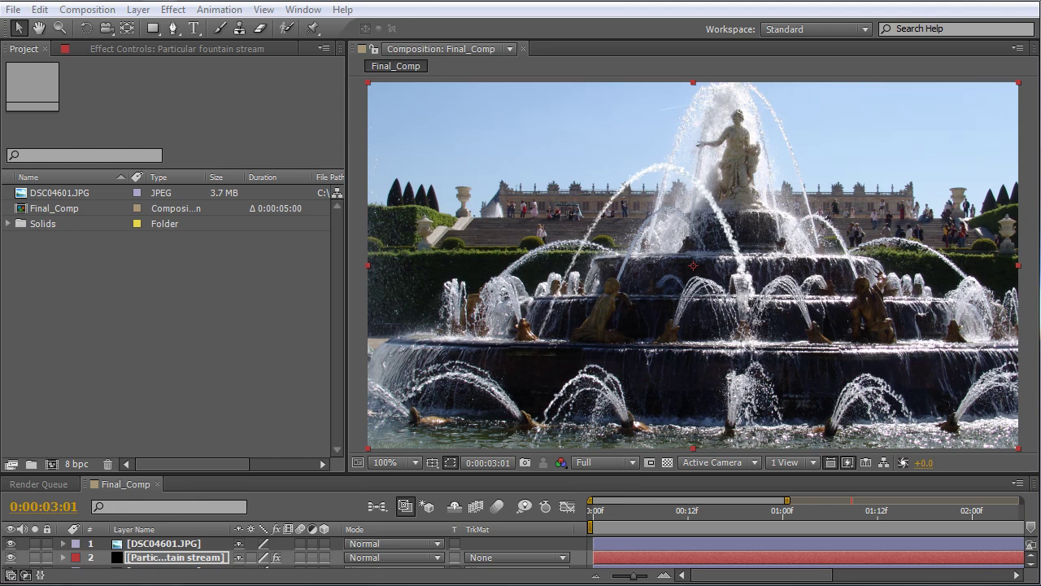
Step: Set the Y Rotation of the Particular effect's emitter to 22° on the Particular fountain stream layer
left_click(201, 306)
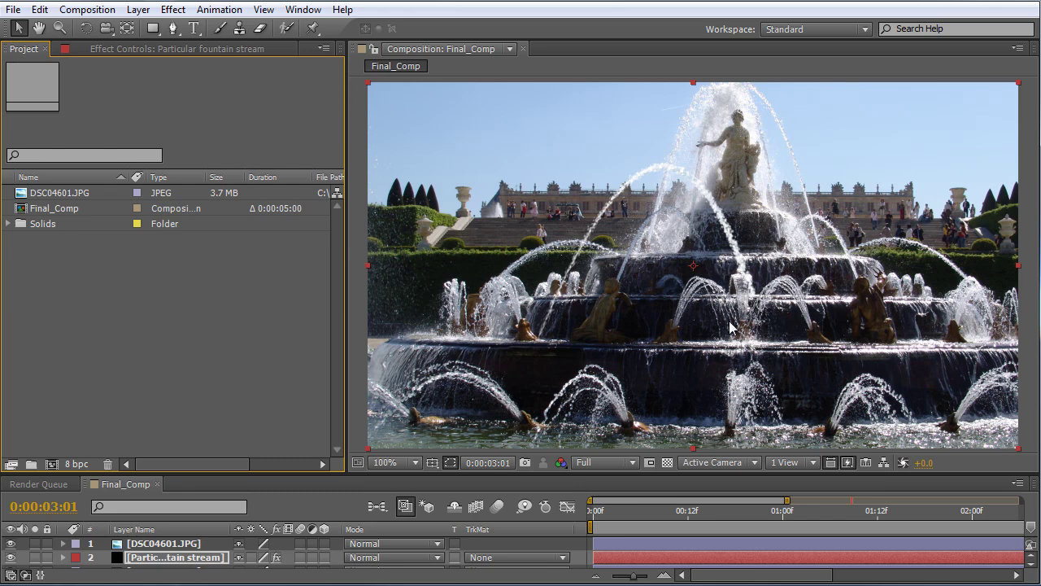
left_click(122, 51)
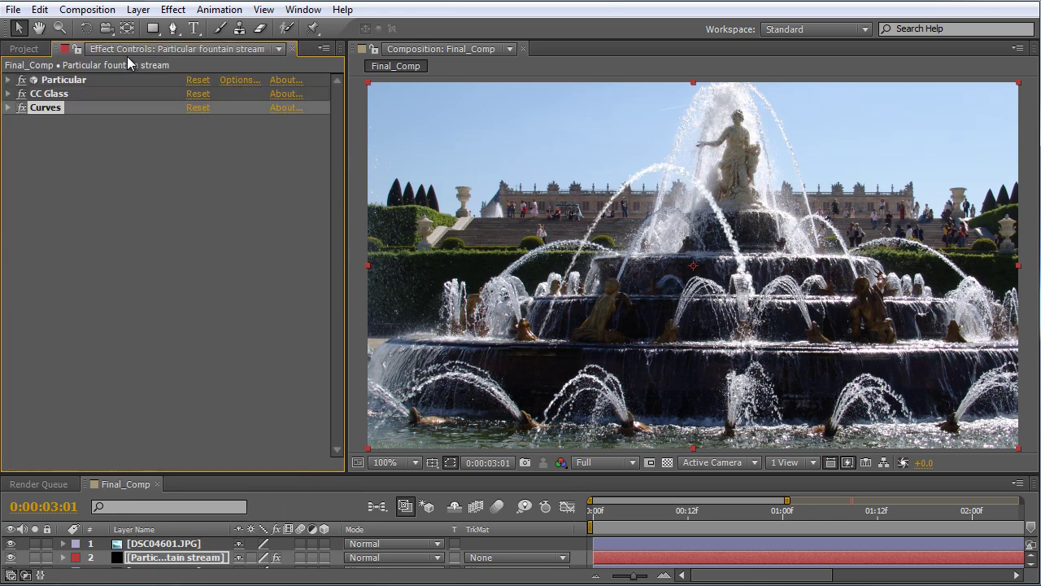
left_click(8, 79)
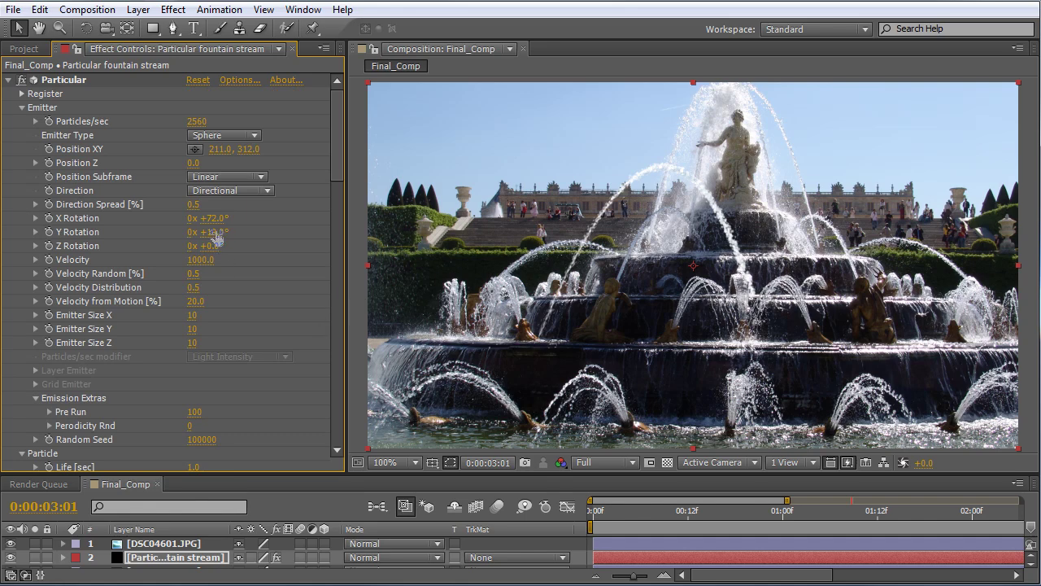
mouse_move(210, 232)
left_mouse_down()
mouse_move(196, 230)
mouse_move(227, 231)
mouse_move(218, 235)
left_mouse_up()
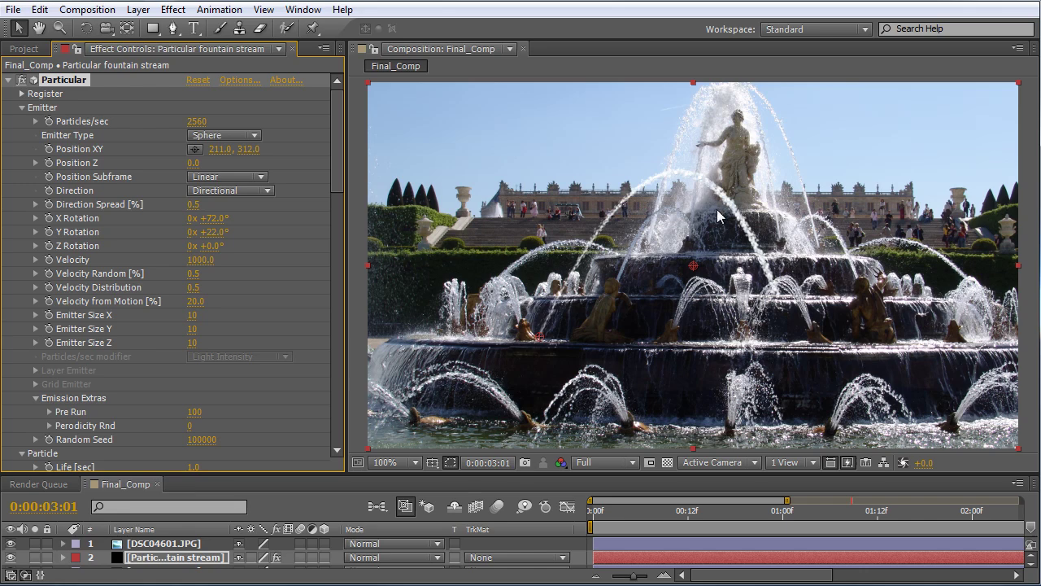
left_click(9, 80)
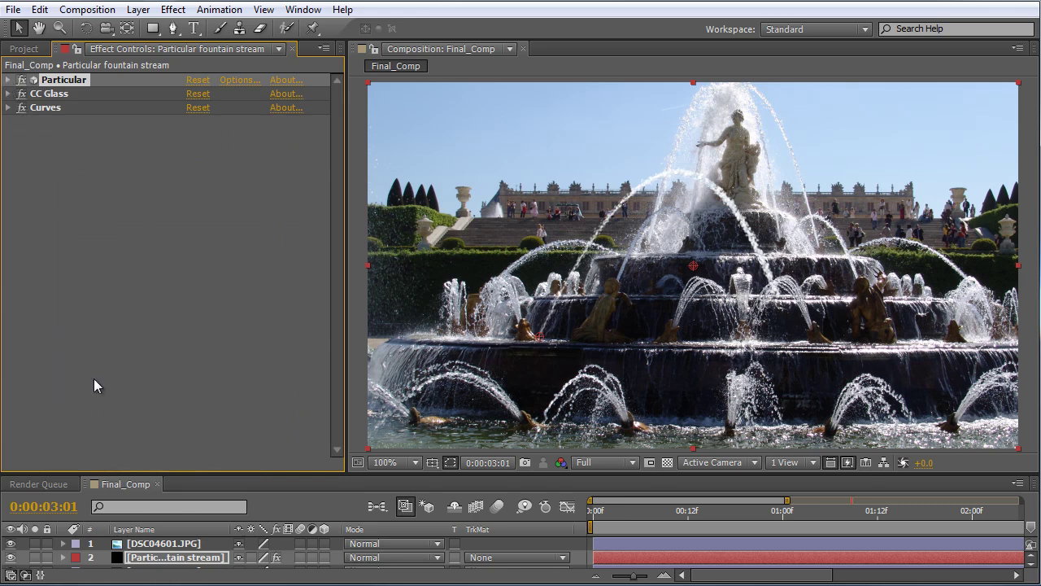
Step: Delete the Particular fountain stream layer and the upper DSC04601.JPG layer from Final_Comp
left_click(149, 559)
key("Delete")
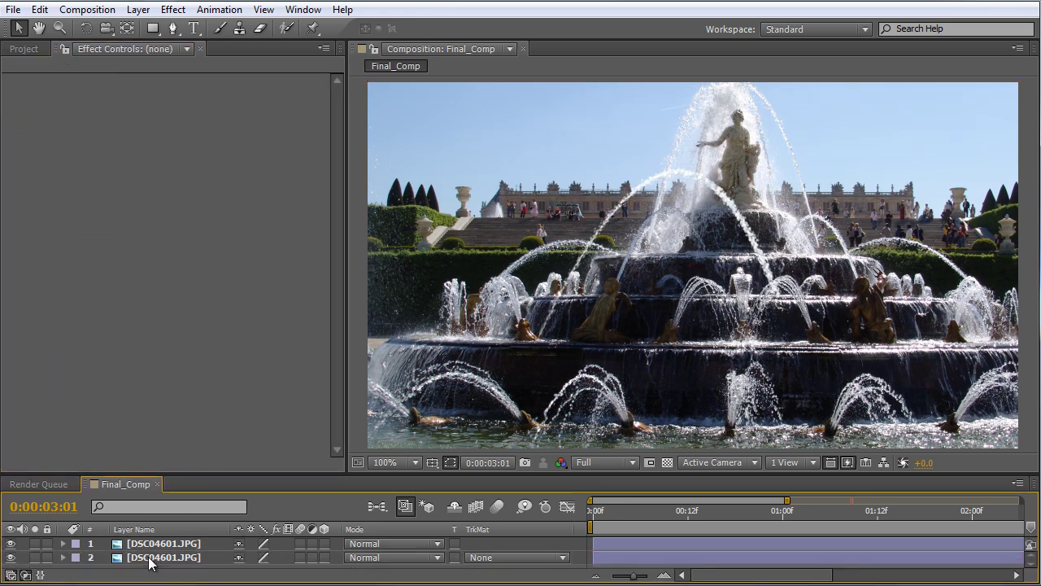
left_click(144, 545)
key("Delete")
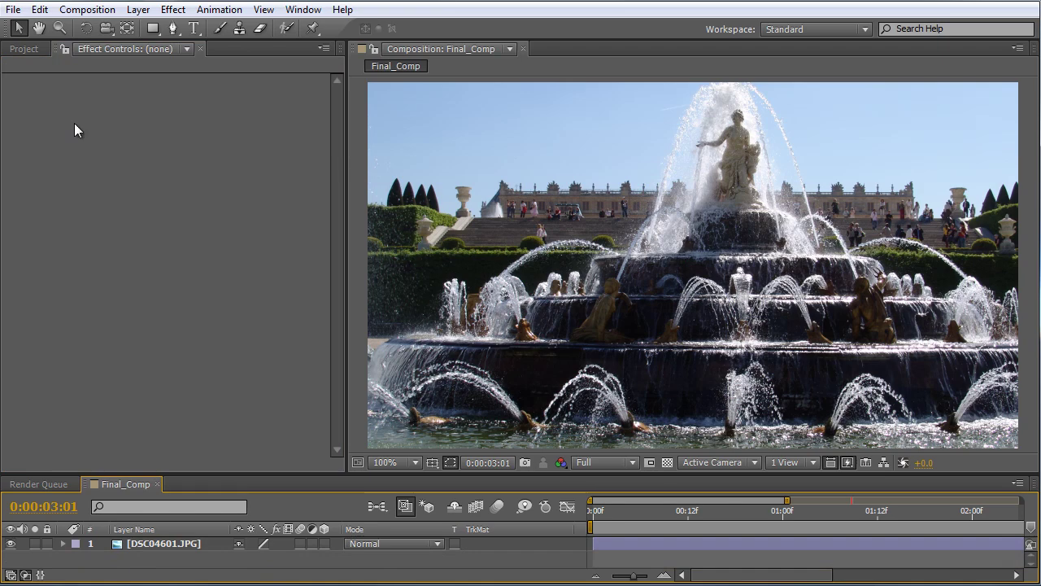
Step: Delete the Solids folder and its contents from the project
left_click(23, 49)
left_click(47, 225)
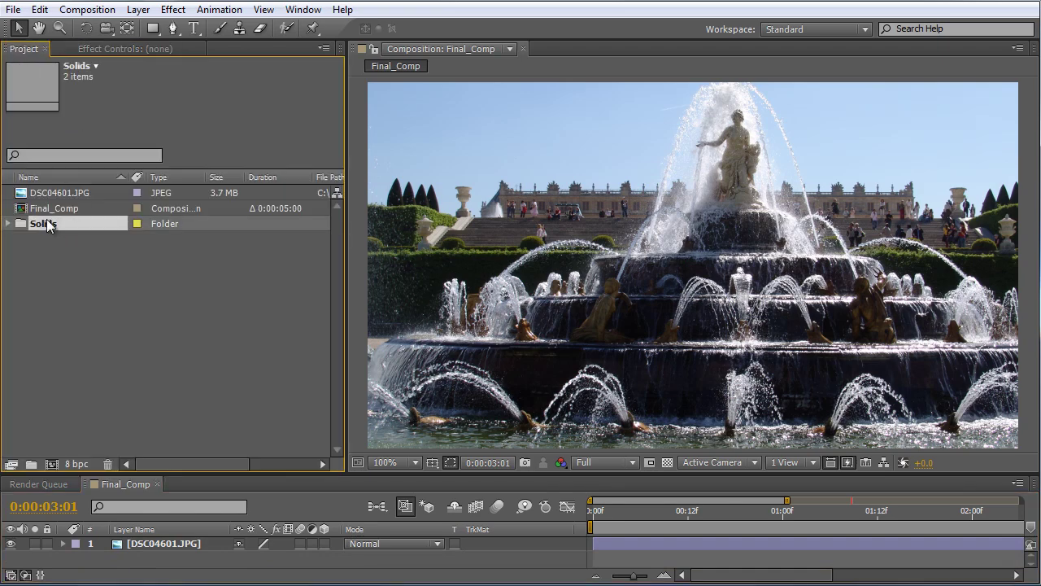
key("Delete")
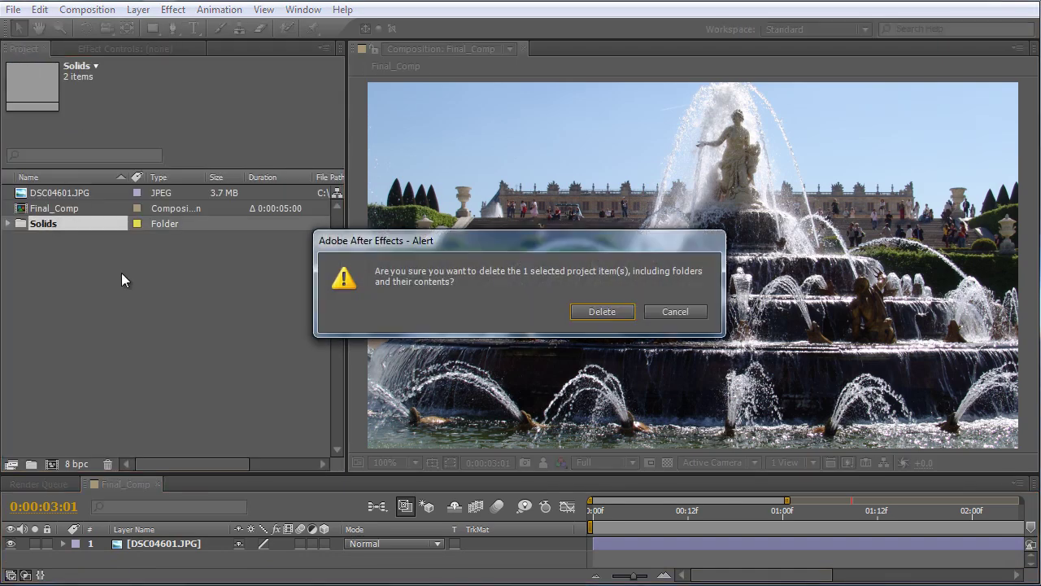
left_click(602, 311)
Step: Check the dimensions of Final_Comp and DSC04601.JPG, and view the whole photo in an enlarged footage viewer before closing it
left_click(56, 210)
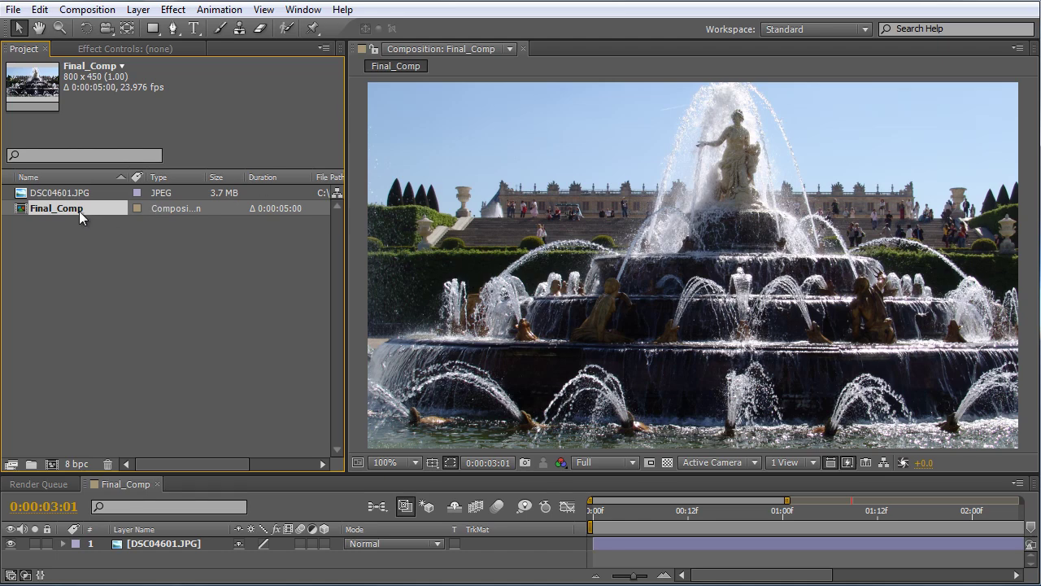
left_click(50, 192)
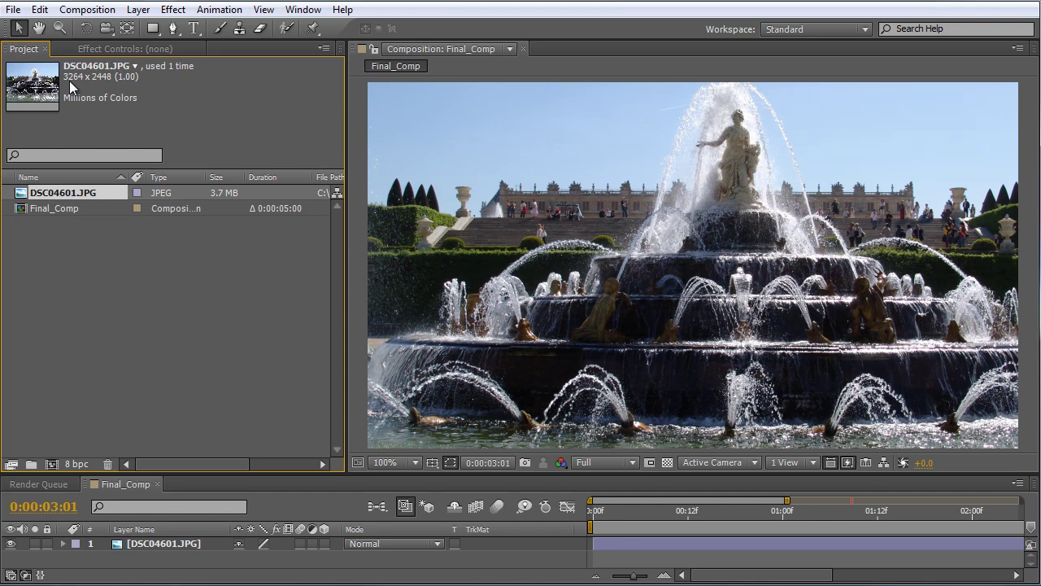
double_click(43, 198)
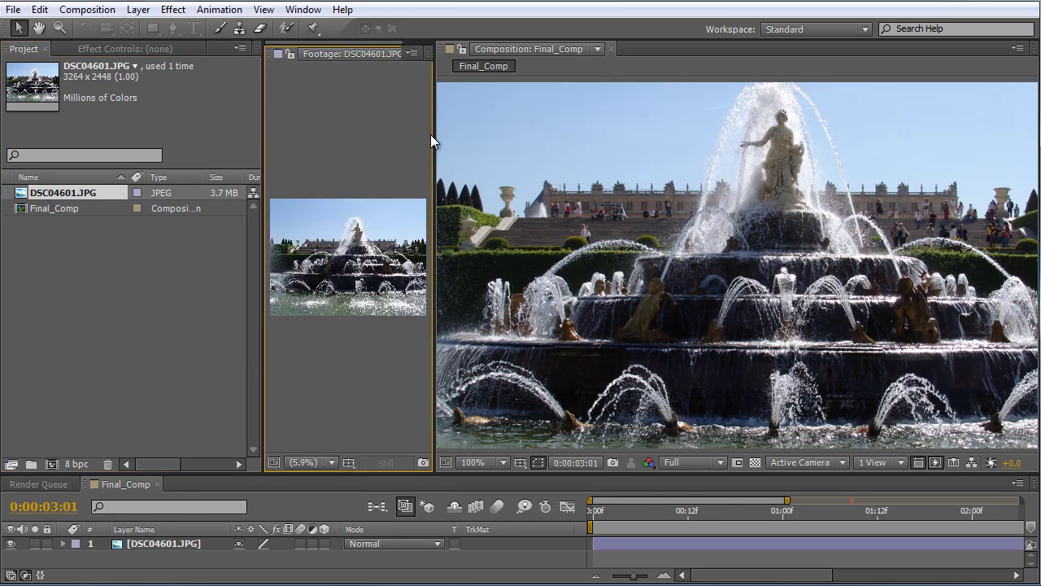
left_click_drag(435, 140, 785, 140)
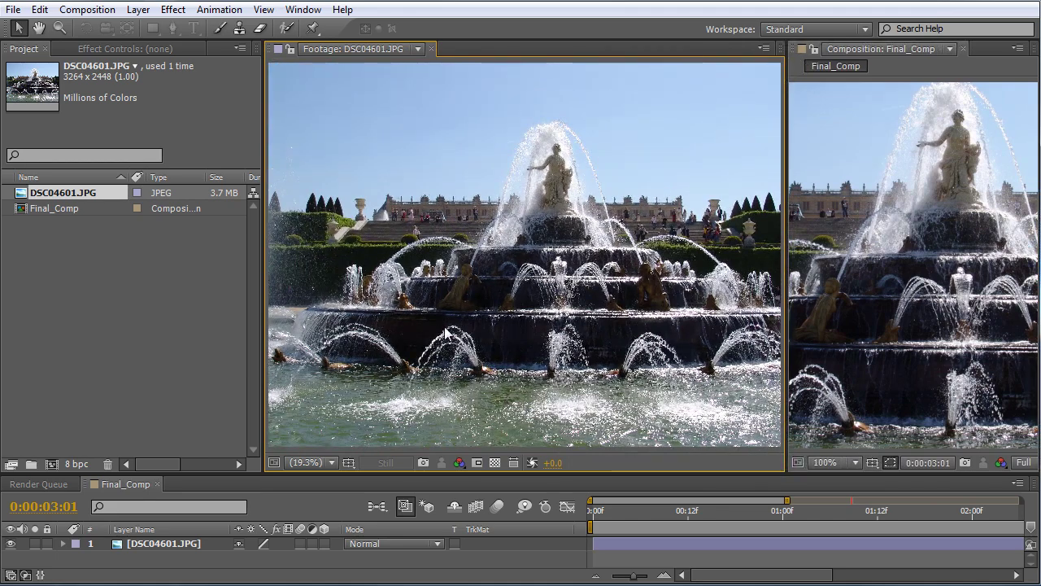
left_click(431, 49)
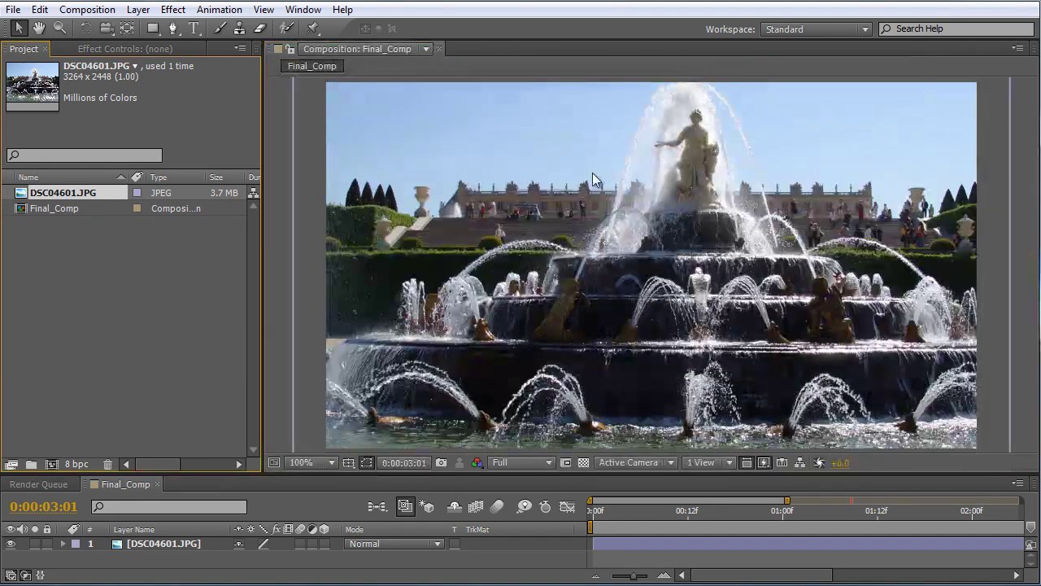
Step: Reveal the Scale property of the DSC04601.JPG layer
left_click(174, 543)
key("s")
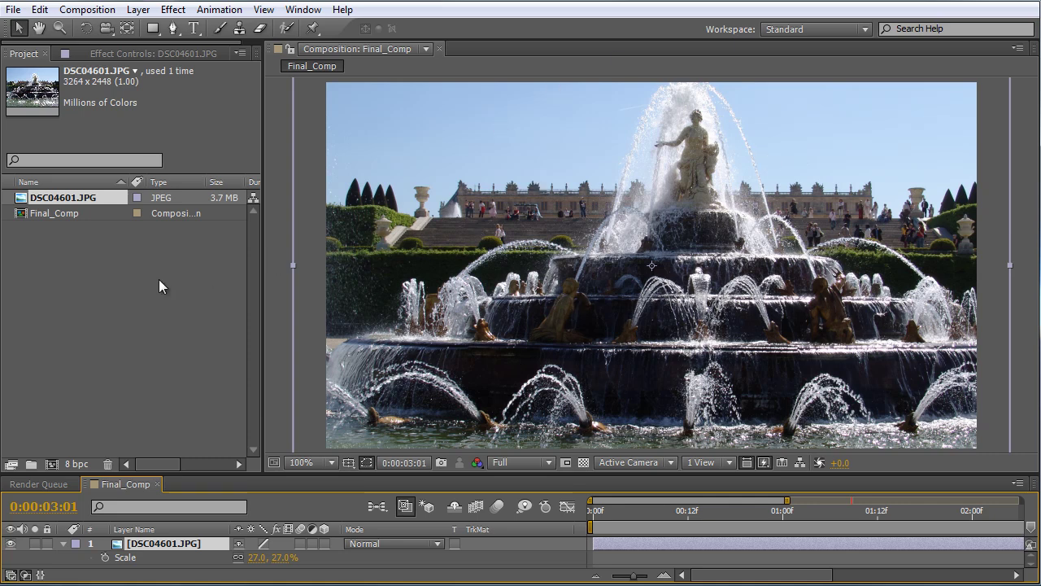
left_click(160, 315)
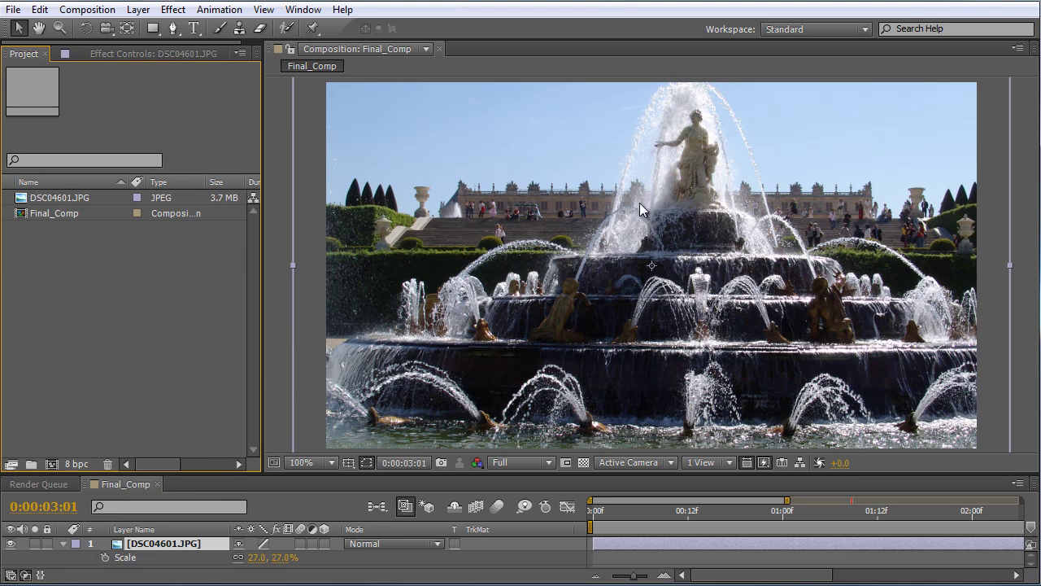
Step: Create a white, composition-sized solid layer named Particular in Final_Comp
left_click(138, 9)
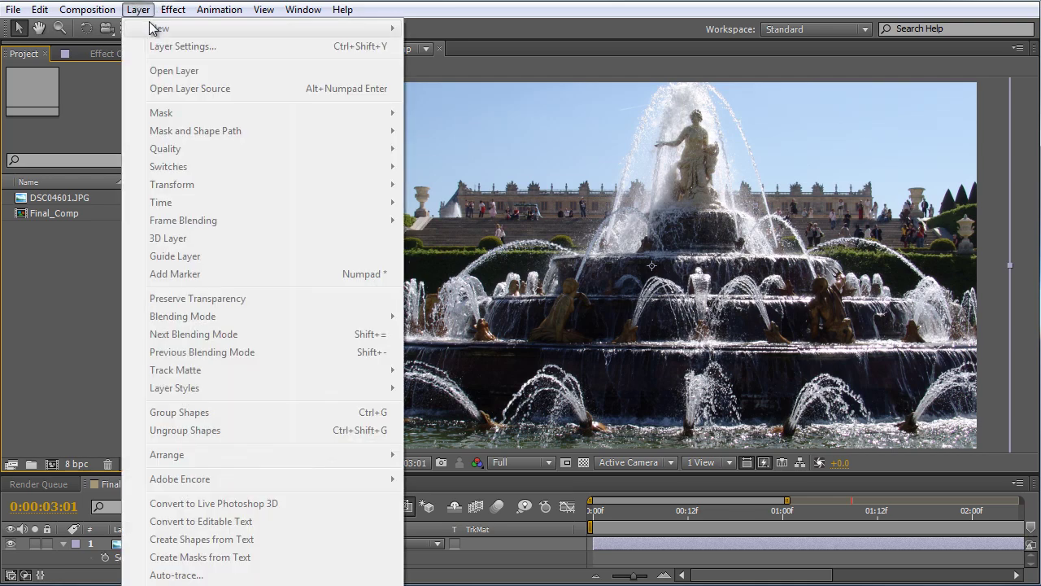
left_click(99, 486)
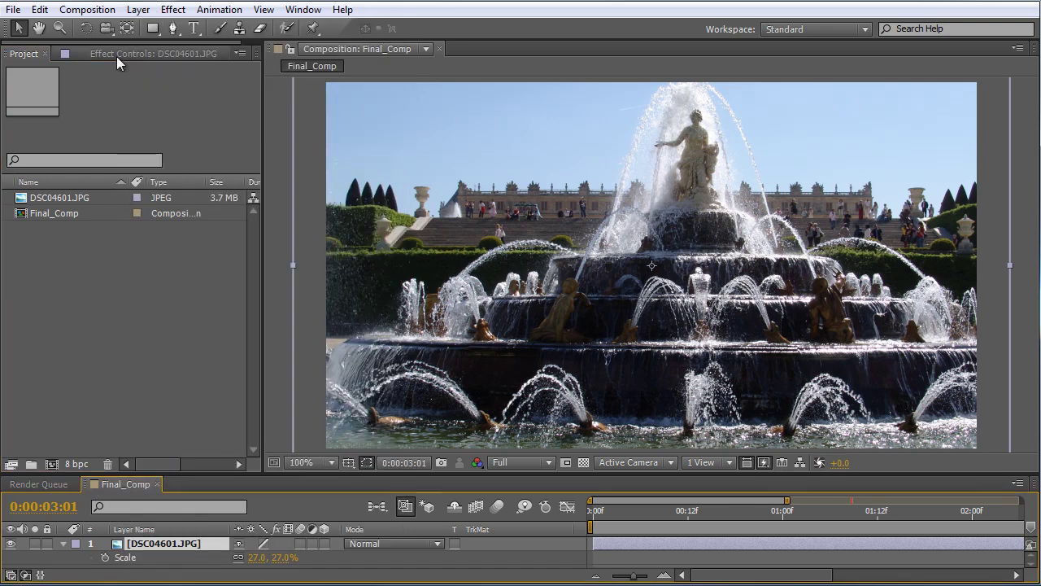
left_click(138, 9)
mouse_move(203, 31)
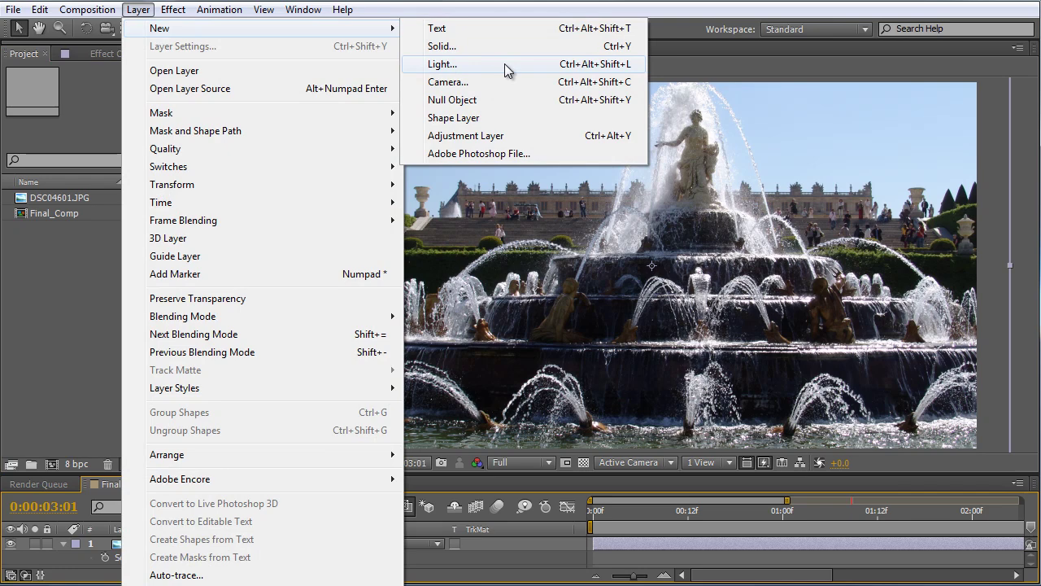
left_click(505, 49)
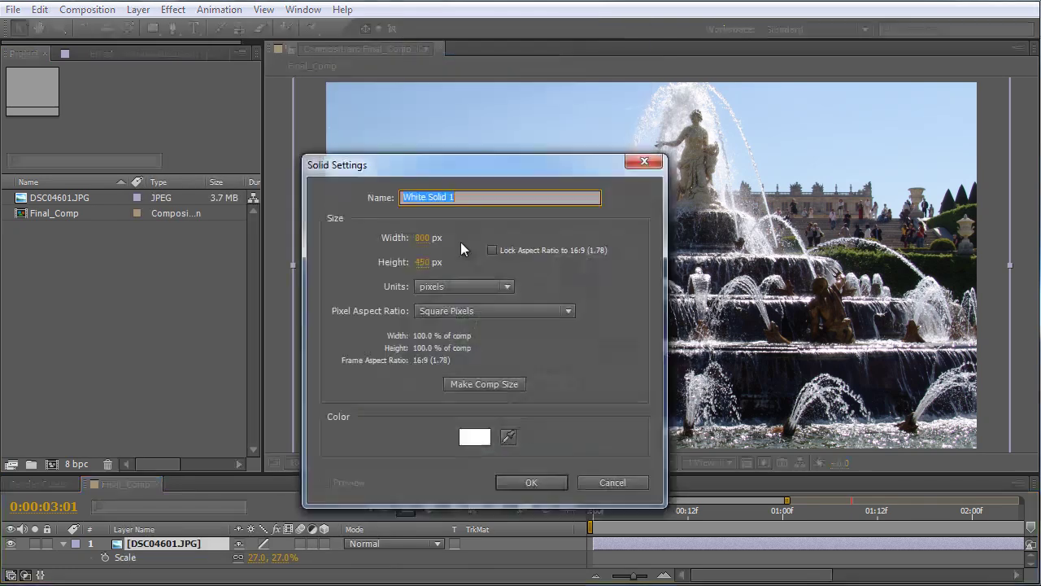
type("Particular")
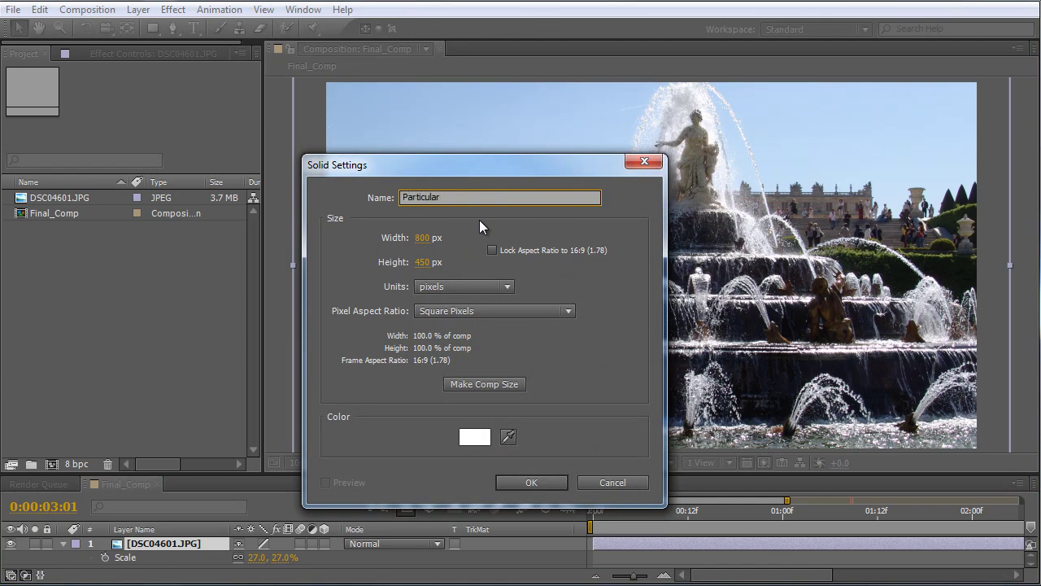
left_click(496, 384)
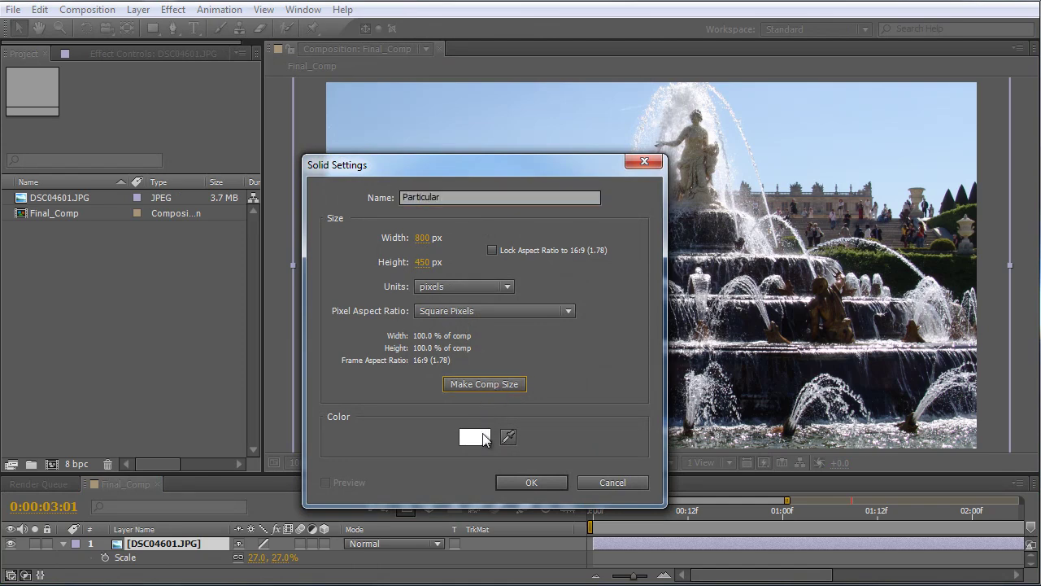
left_click(529, 483)
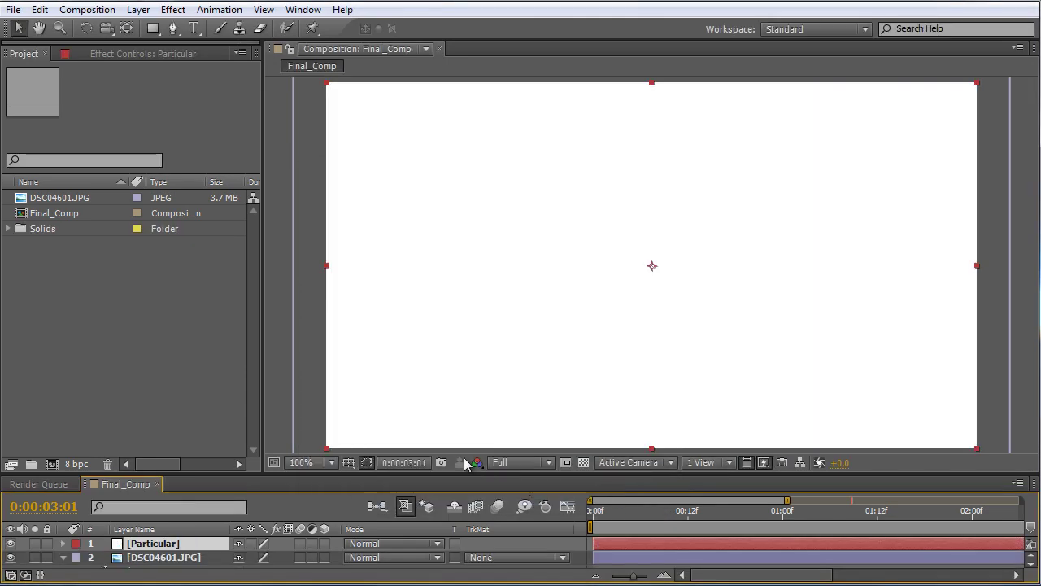
Step: Apply the Particular effect to the new solid layer
left_click(173, 9)
mouse_move(265, 585)
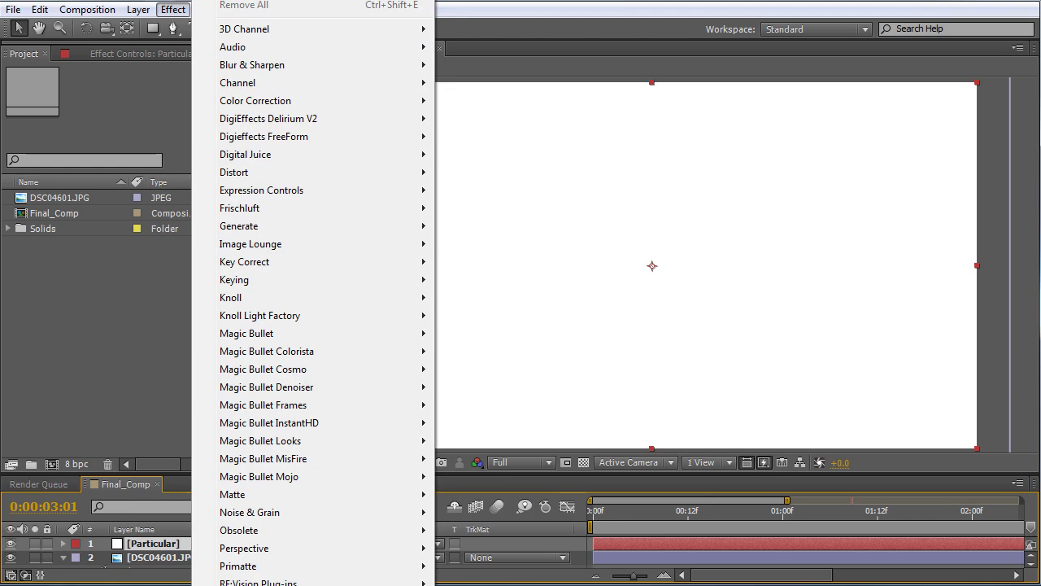
left_click(461, 574)
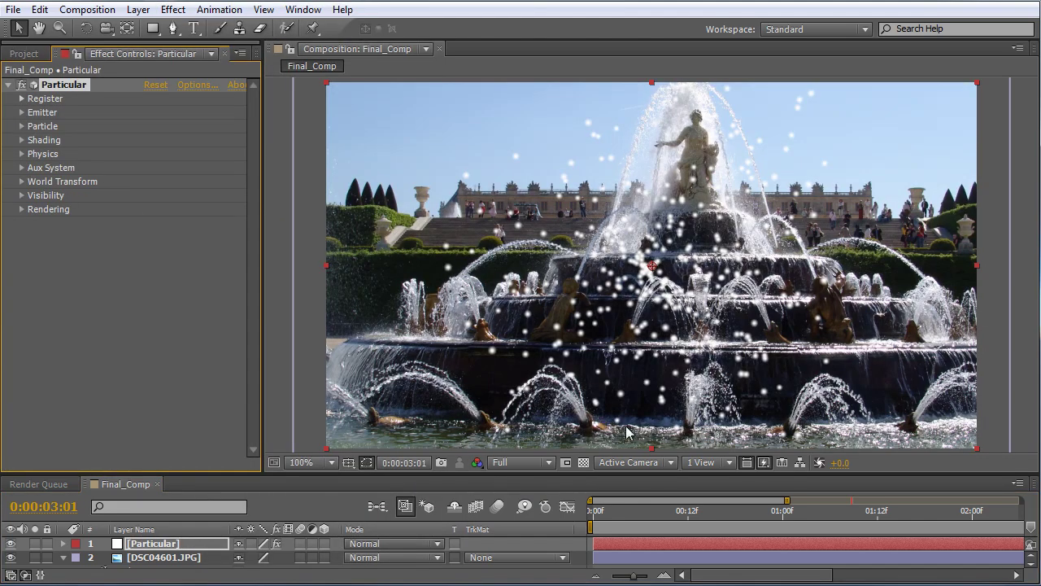
Step: Show the composition's full duration, solo the Particular layer and scrub through time to 0:00:02:13 to preview the default particles
left_click(596, 575)
left_click(596, 576)
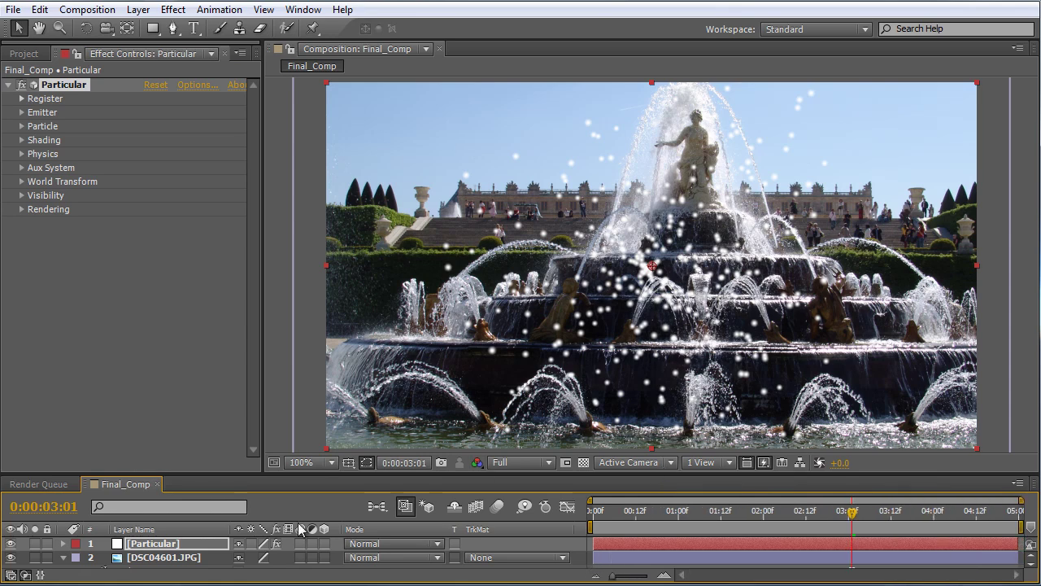
left_click(34, 543)
left_click_drag(634, 510, 809, 510)
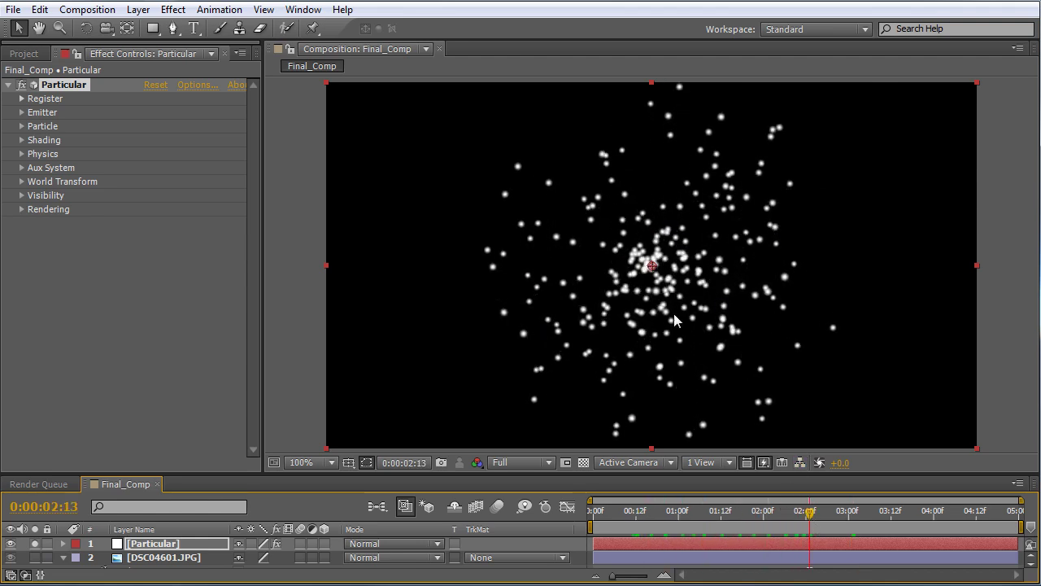
Step: Set the emitter's Direction to Directional and preview the particle motion up to 0:00:02:08
left_click(21, 113)
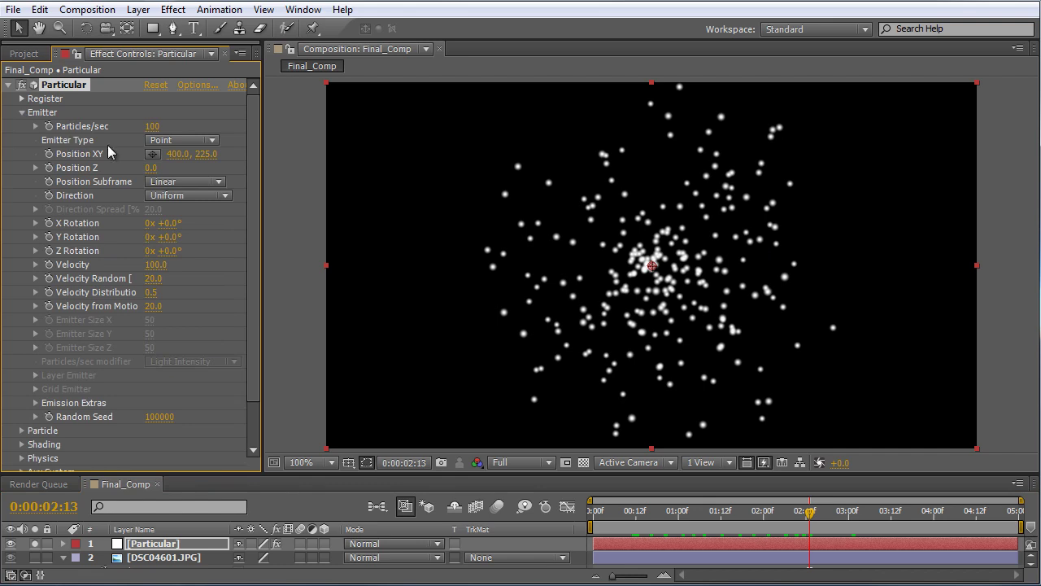
left_click(195, 196)
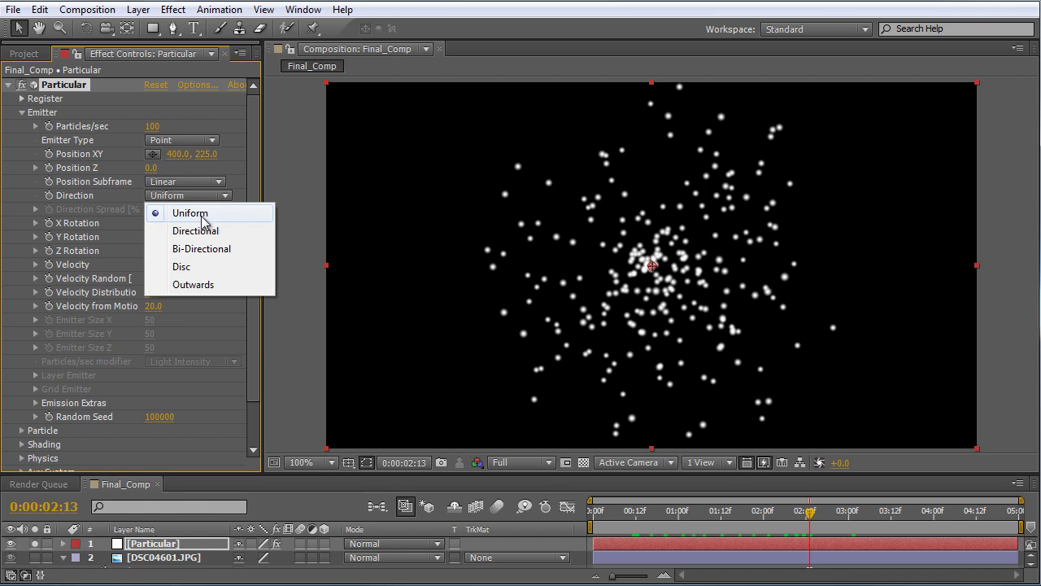
left_click(195, 231)
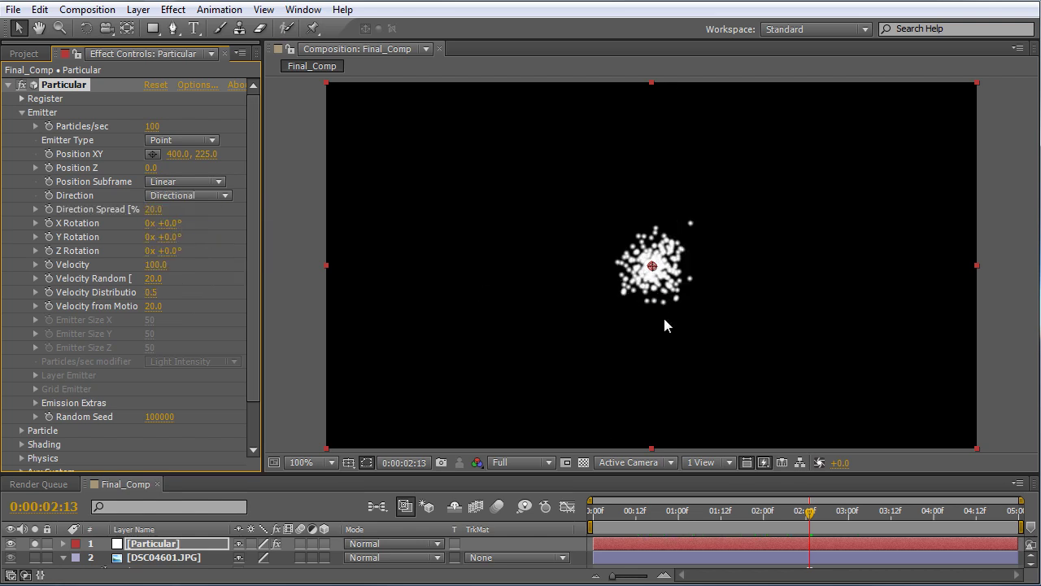
left_click_drag(689, 512, 791, 537)
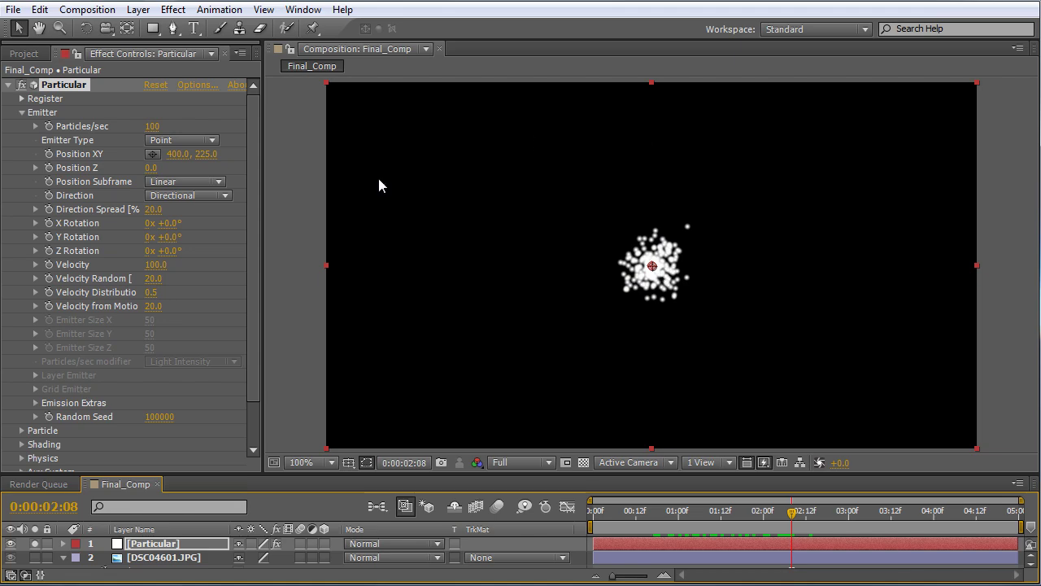
Step: Set the emitter's X Rotation to 90°, Direction Spread to 1% and Y Rotation to 26°, and turn off the layer's solo
left_click_drag(169, 223, 238, 231)
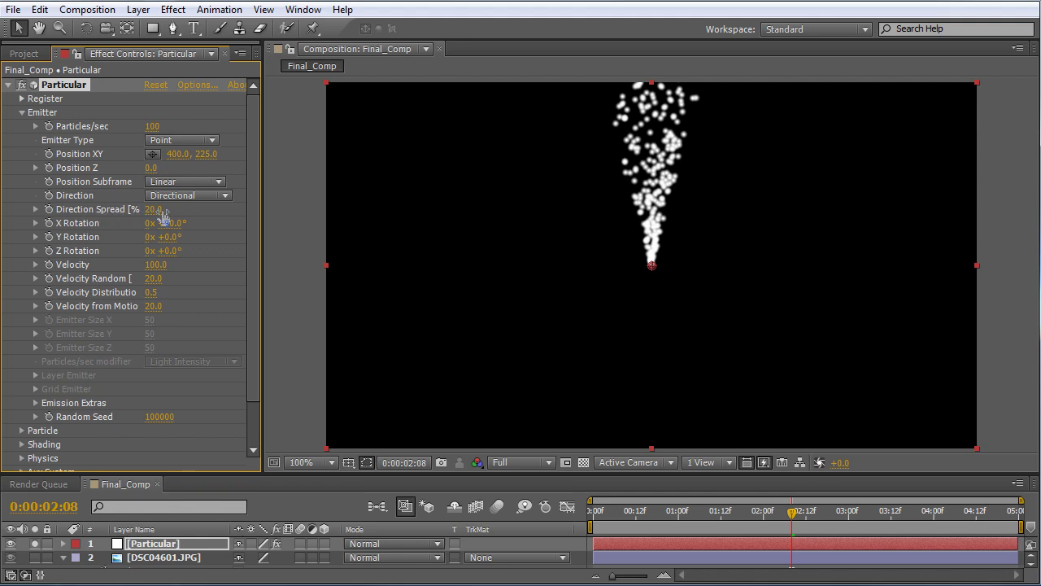
mouse_move(153, 209)
left_mouse_down()
mouse_move(173, 208)
mouse_move(132, 209)
left_mouse_up()
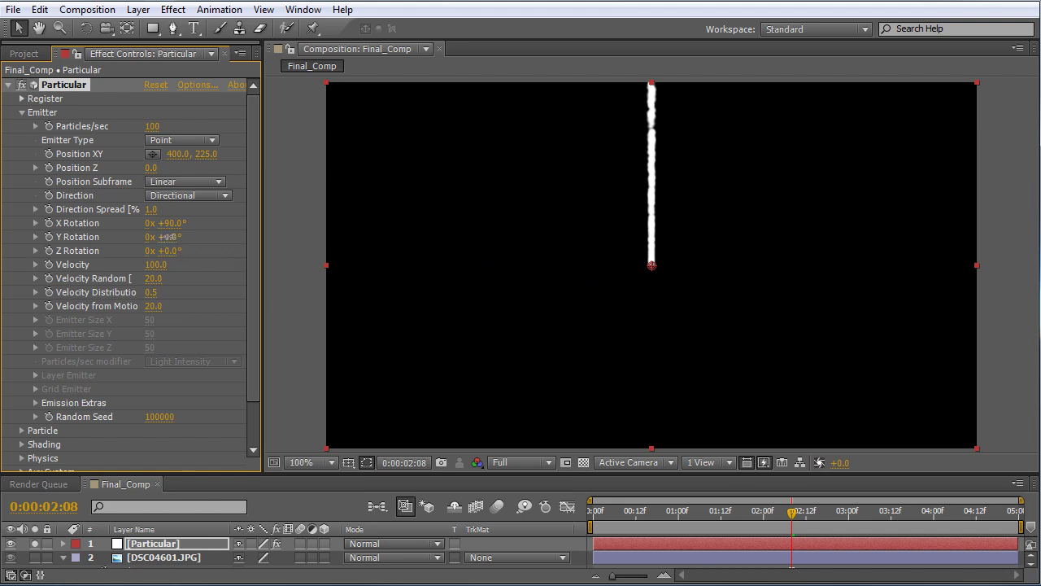
left_click_drag(172, 237, 192, 236)
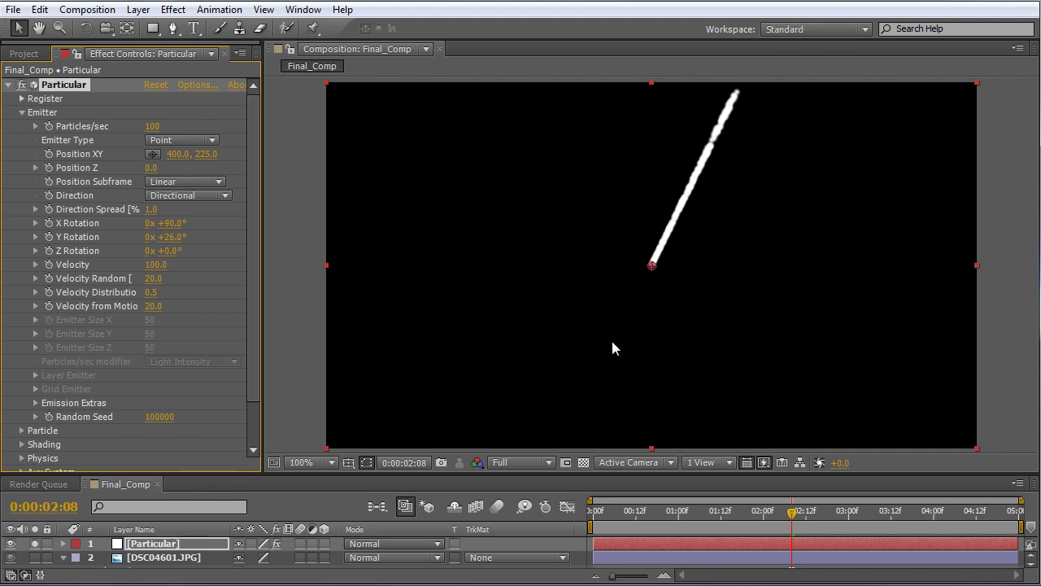
left_click(34, 545)
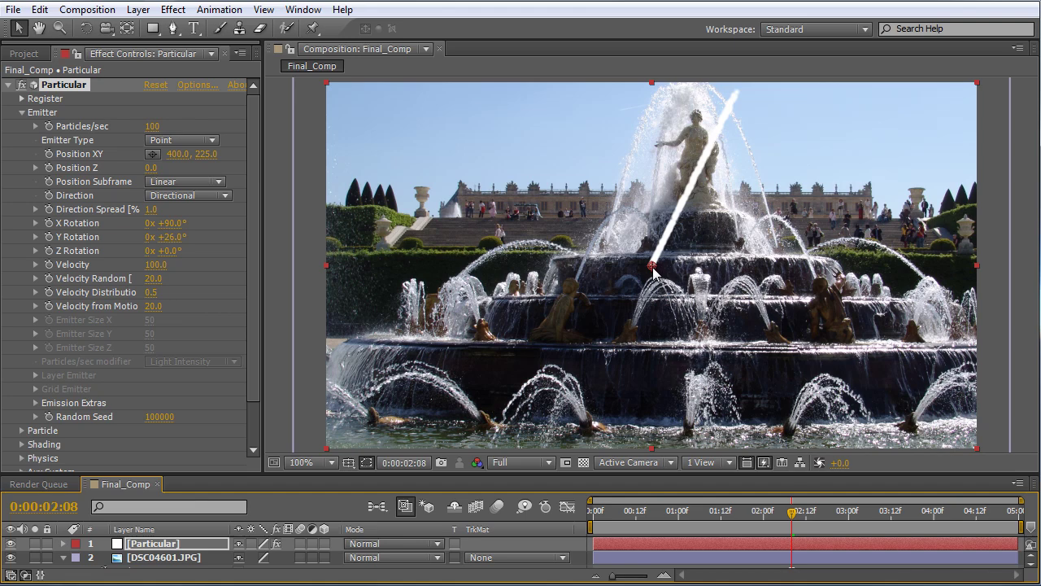
Step: Position the Particular emitter at 208, 310, on the small nozzle at the fountain's left side
left_click_drag(651, 266, 590, 329)
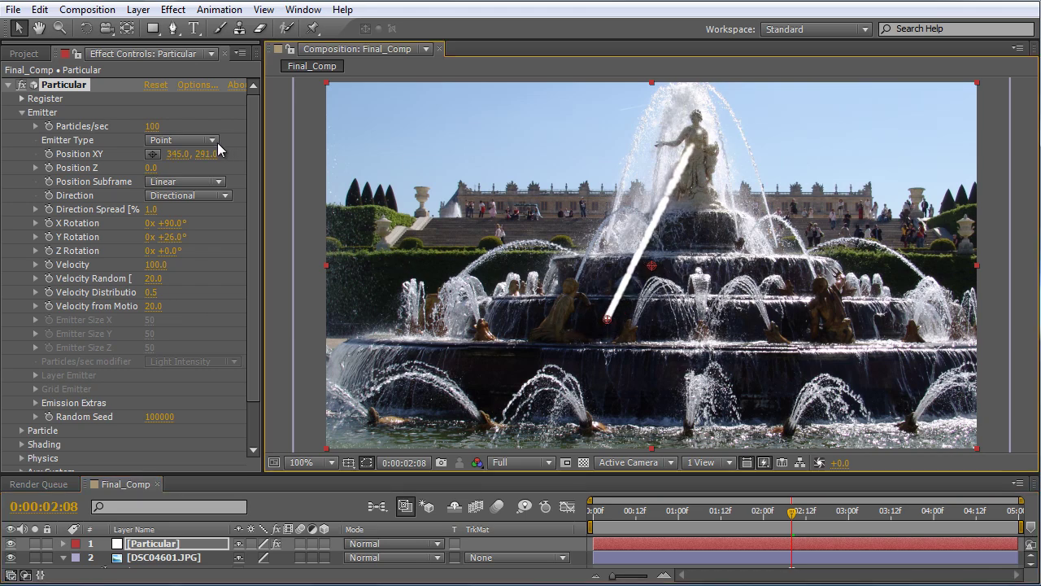
left_click_drag(177, 162, 179, 166)
left_click(178, 157)
left_click(191, 169)
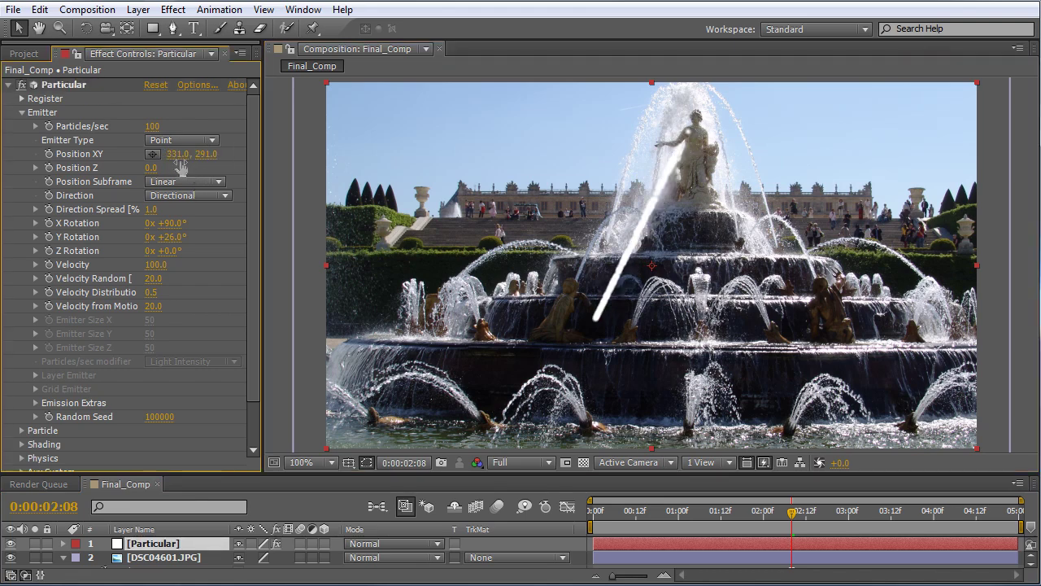
left_click(152, 155)
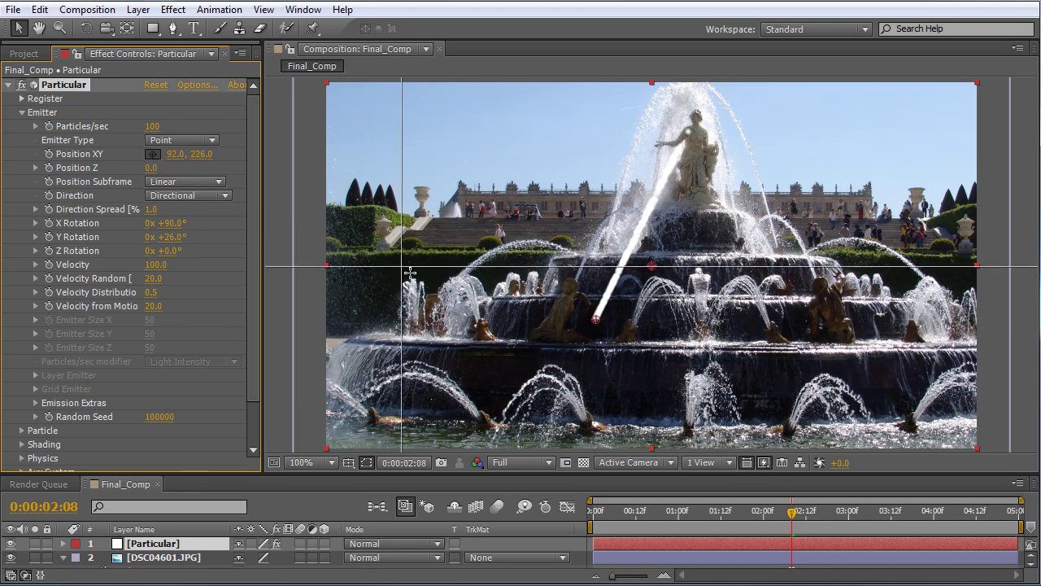
left_click(496, 333)
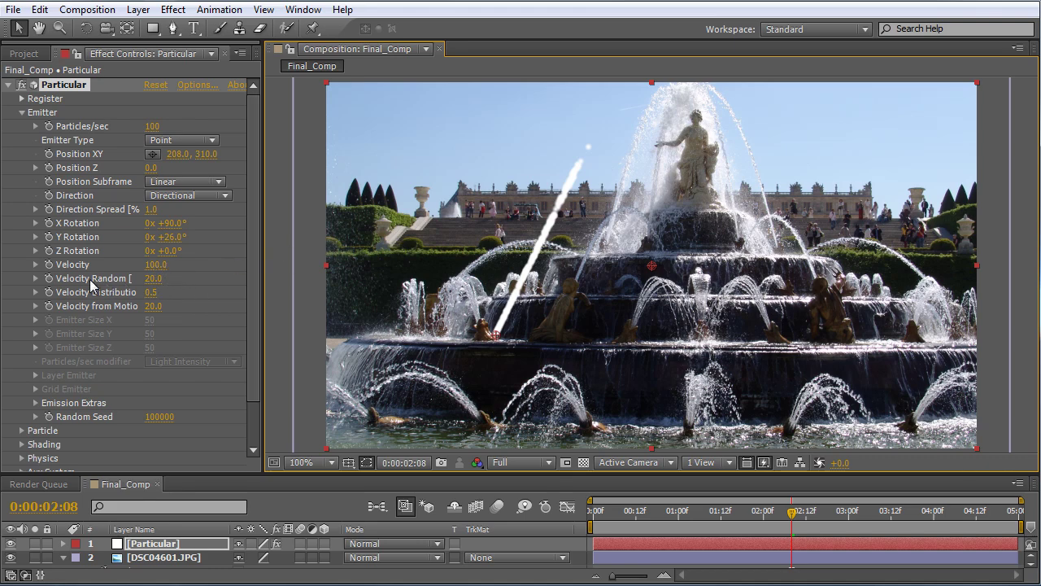
Step: Set the emitter's Velocity Random to 0 and Velocity to 1000, and raise the physics Gravity to 850 to arc the stream
left_click_drag(155, 278, 102, 277)
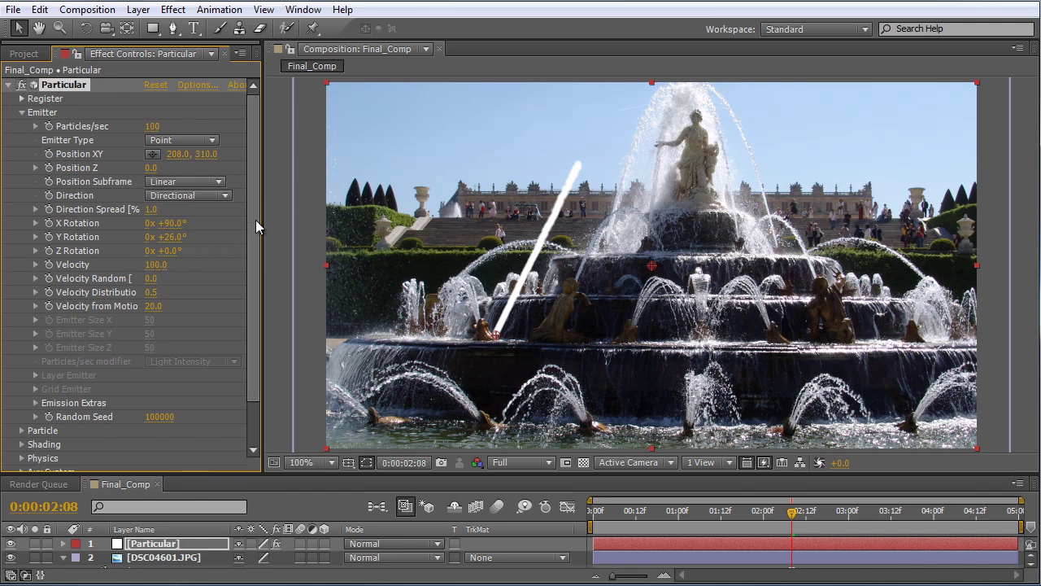
scroll(255, 220, "down", 3)
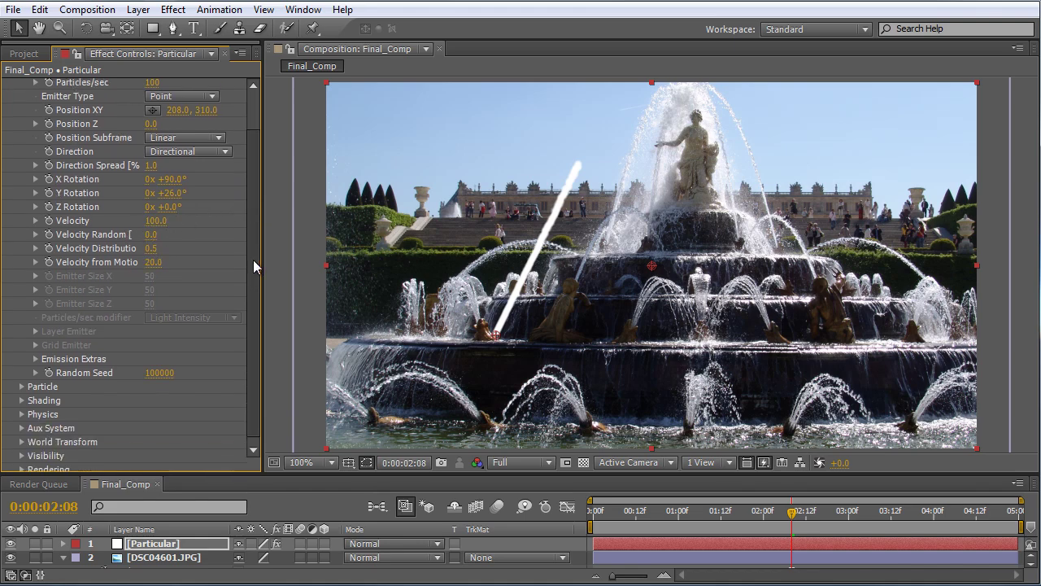
left_click(22, 409)
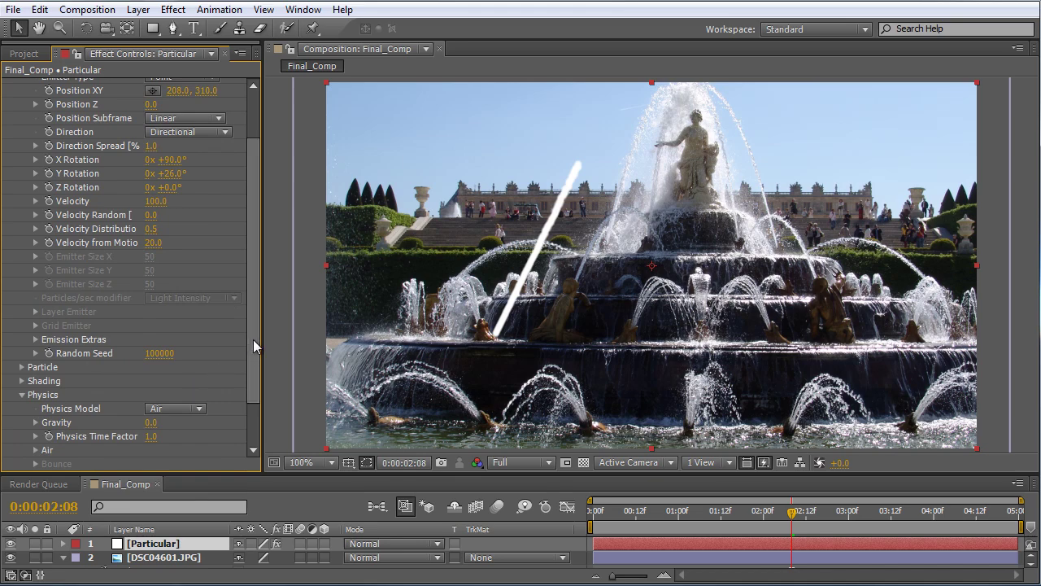
scroll(253, 339, "up", 1)
left_click_drag(167, 215, 212, 210)
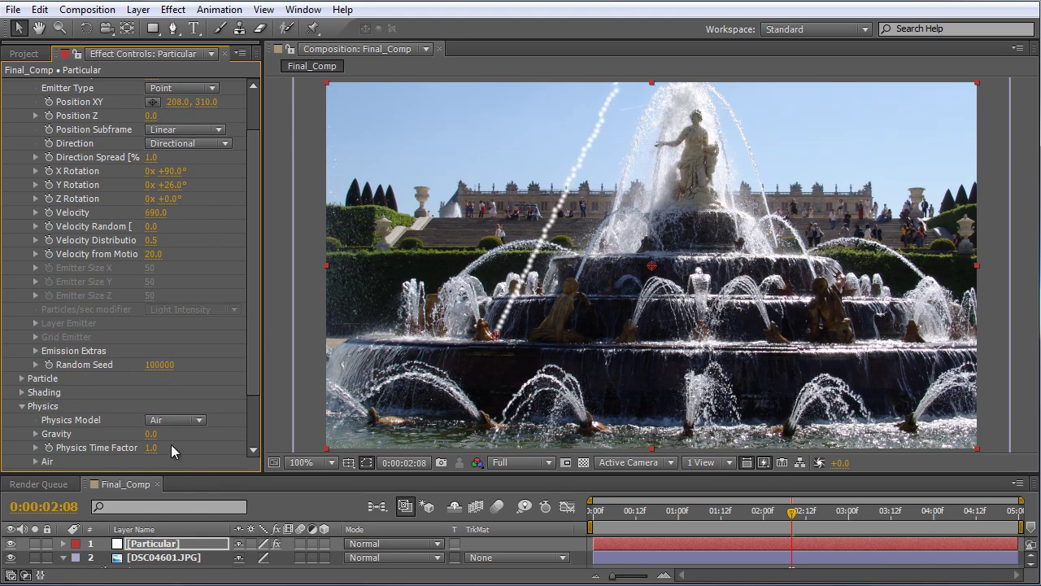
left_click_drag(156, 438, 195, 434)
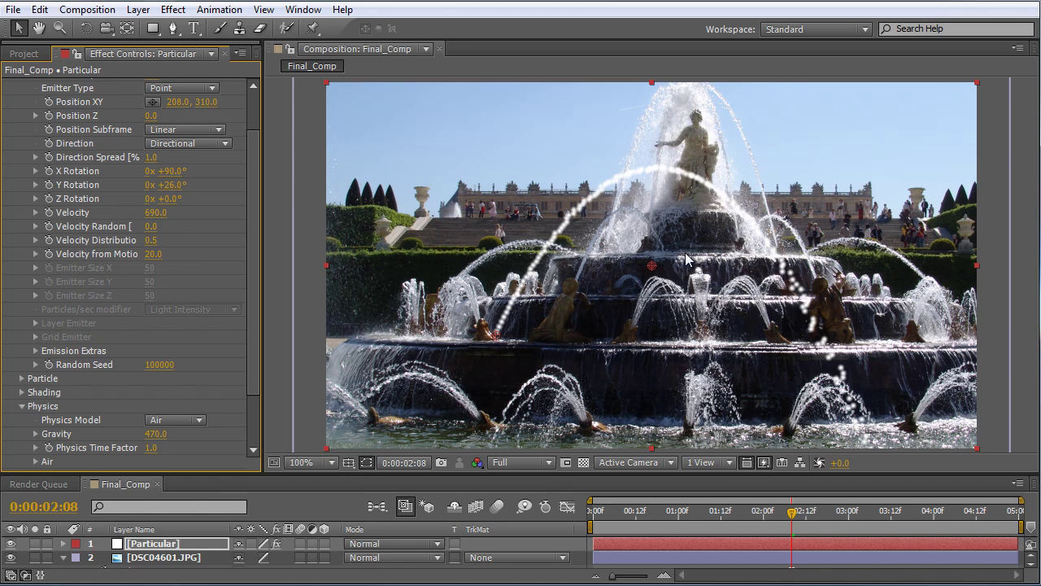
left_click_drag(168, 216, 181, 211)
left_click_drag(155, 441, 190, 438)
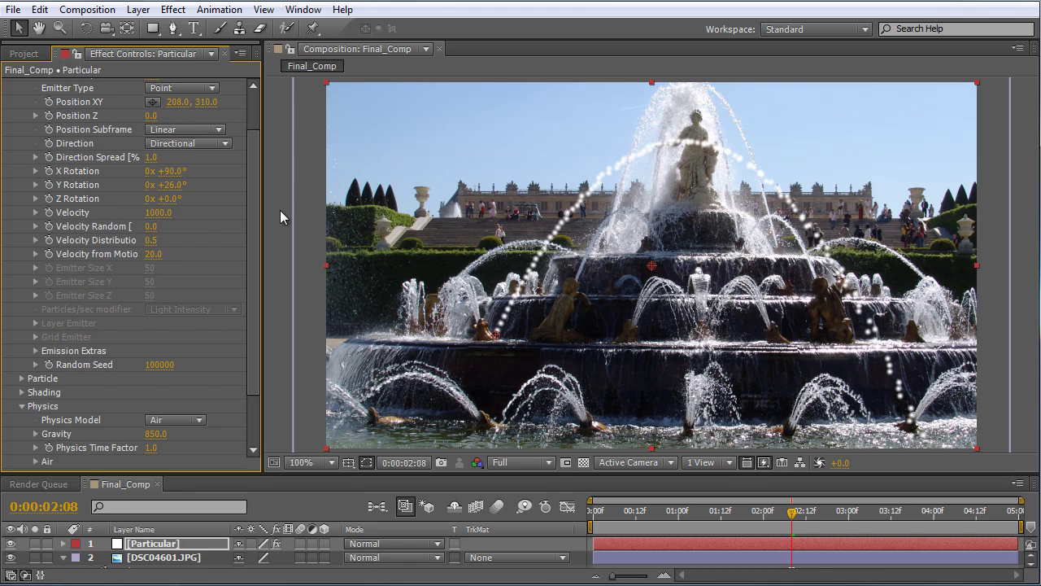
Step: Set the physics Air Resistance to 0.5 and Gravity to 1380
scroll(251, 223, "down", 3)
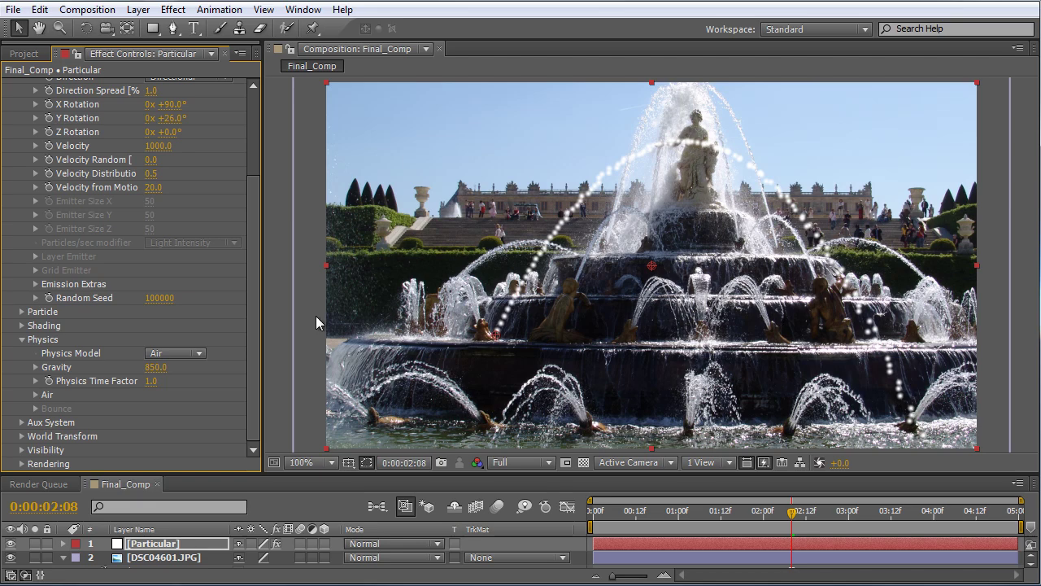
left_click(35, 394)
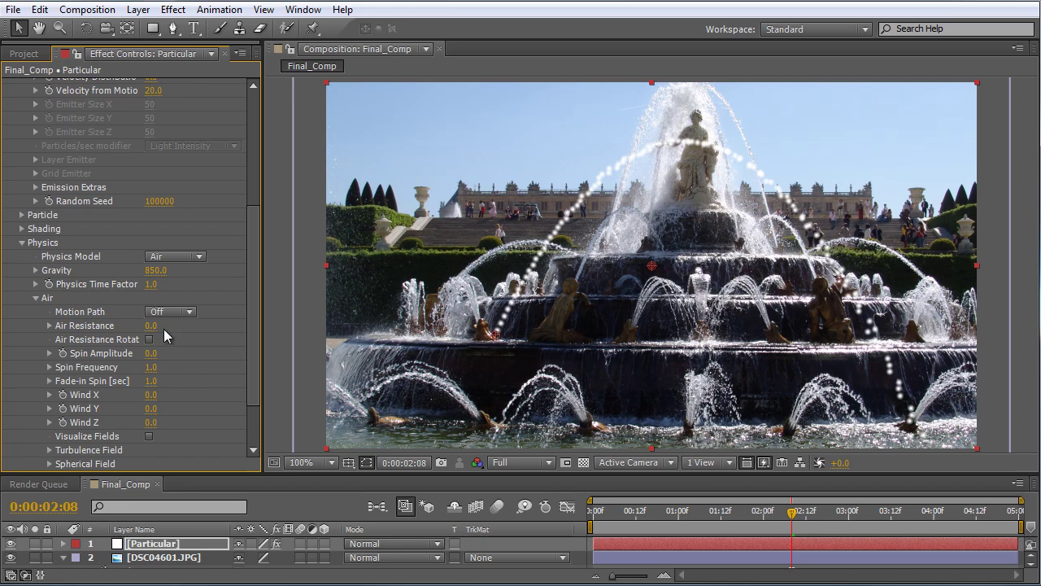
left_click(49, 325)
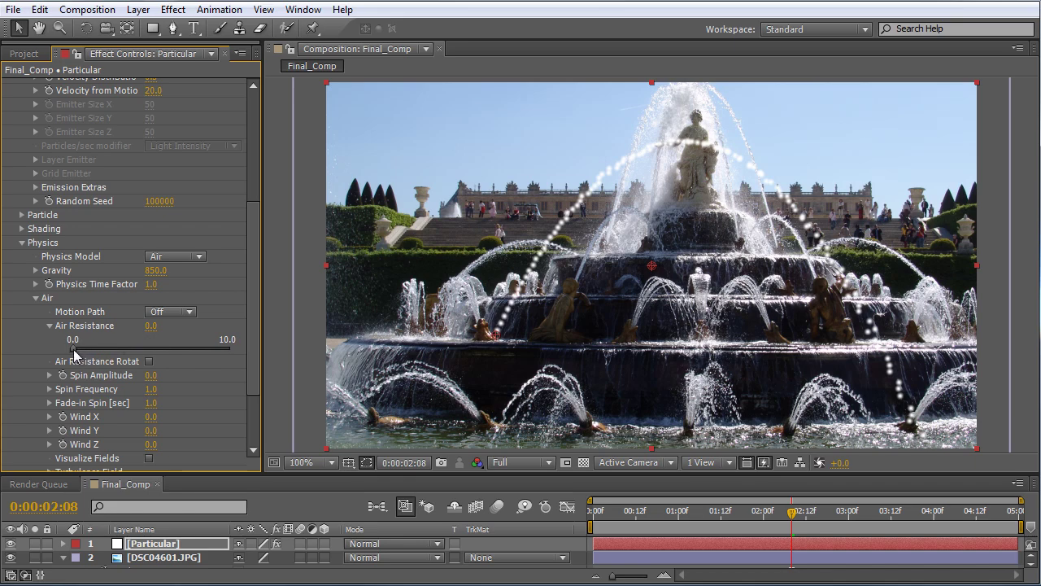
left_click(151, 326)
key("Return")
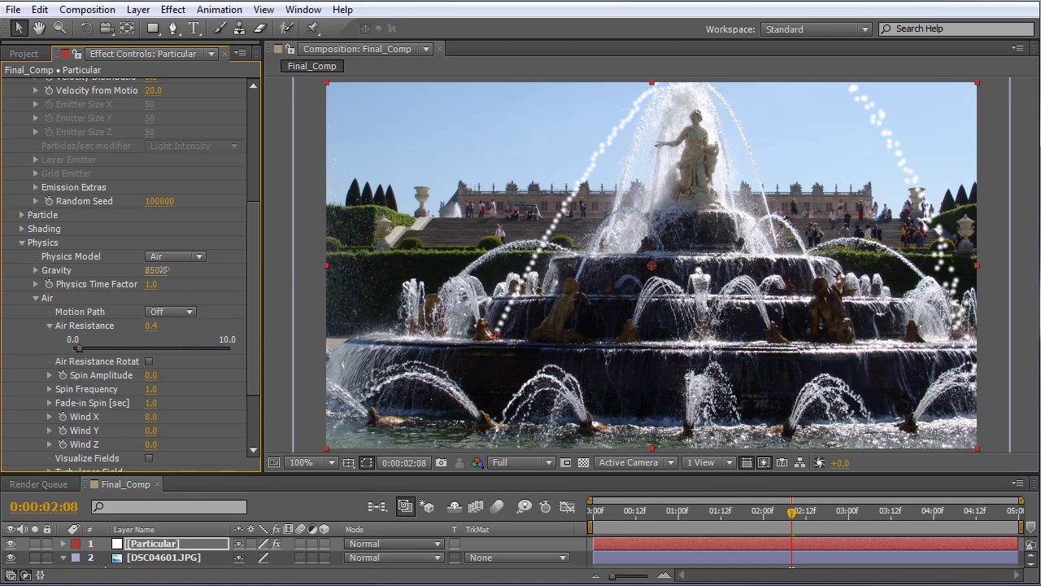
left_click_drag(165, 270, 208, 269)
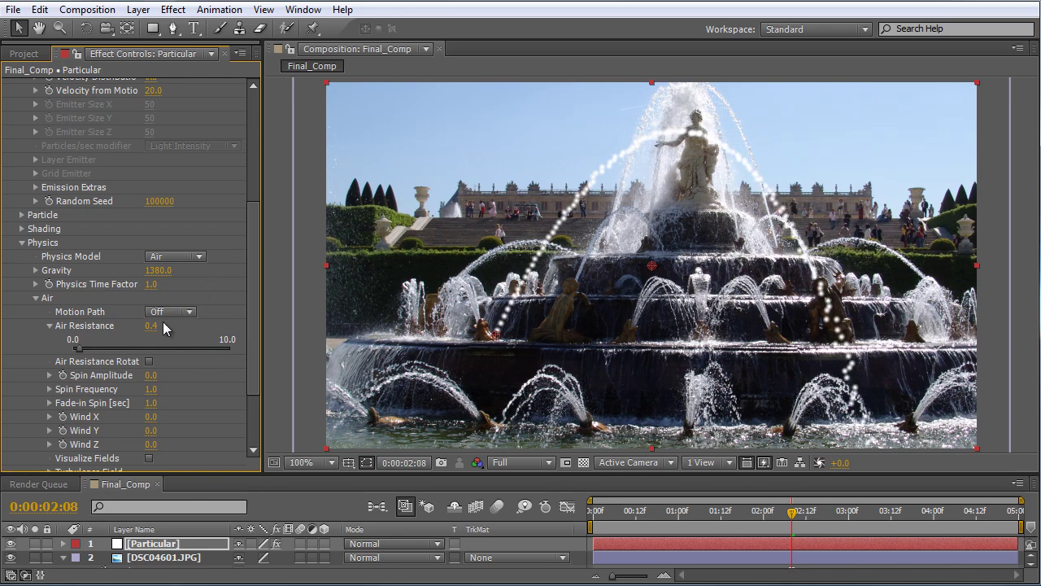
left_click(154, 332)
type(".5")
key("Return")
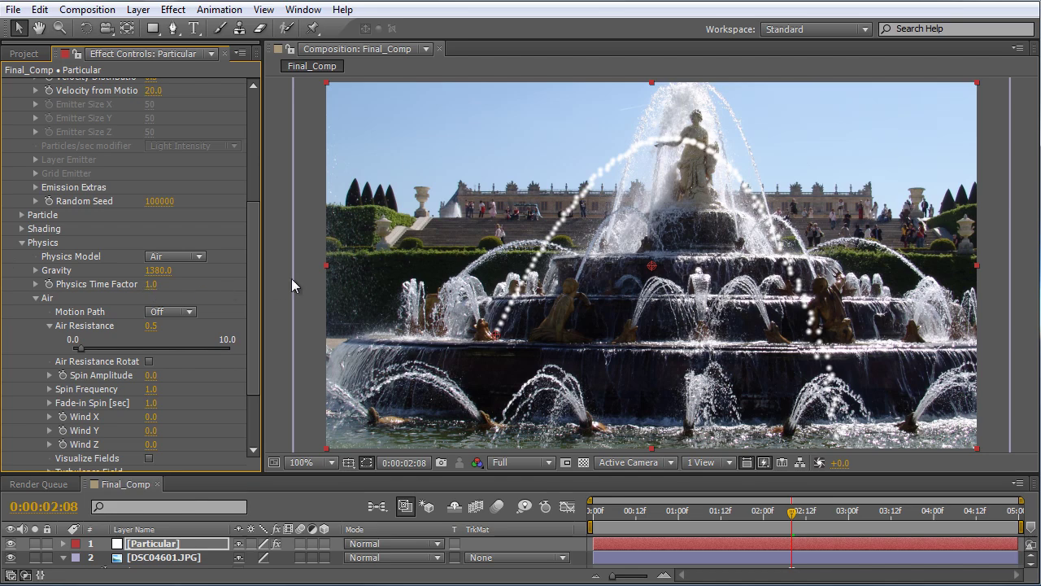
Step: Set the particle Life to 1.125 seconds to end the stream at the fountain's tier
left_click_drag(259, 306, 264, 198)
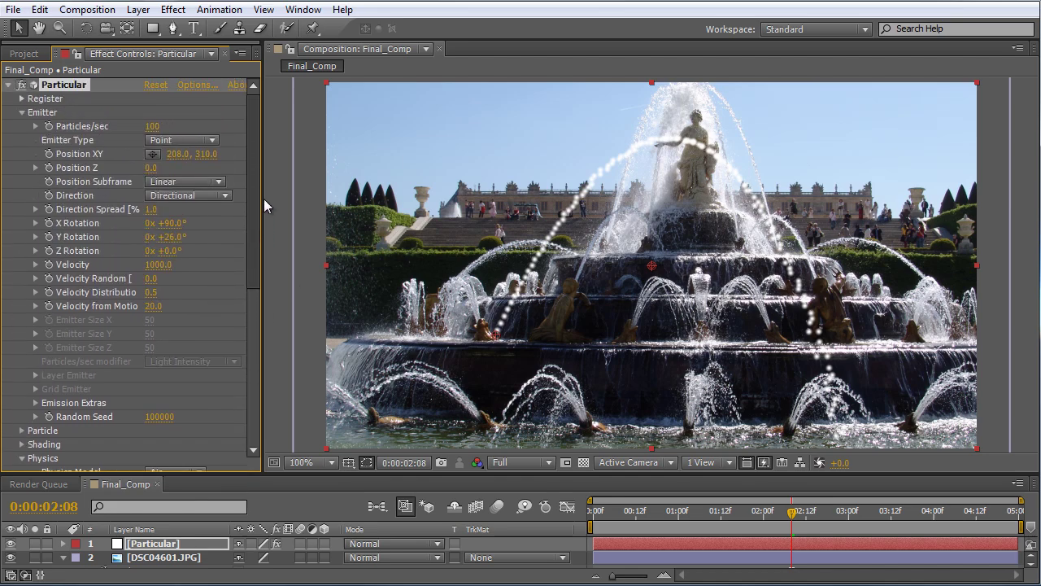
left_click(22, 431)
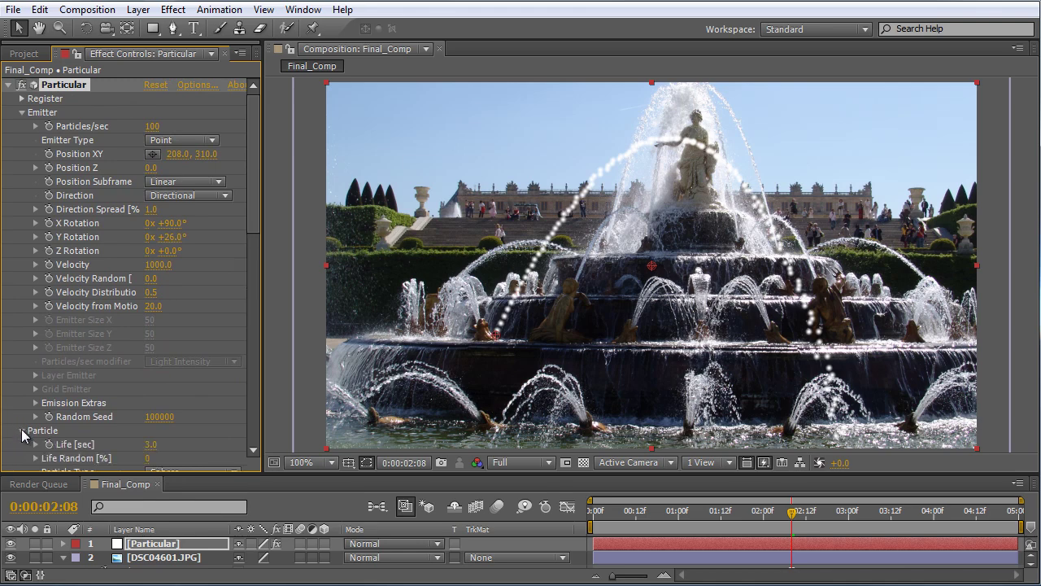
scroll(93, 336, "down", 5)
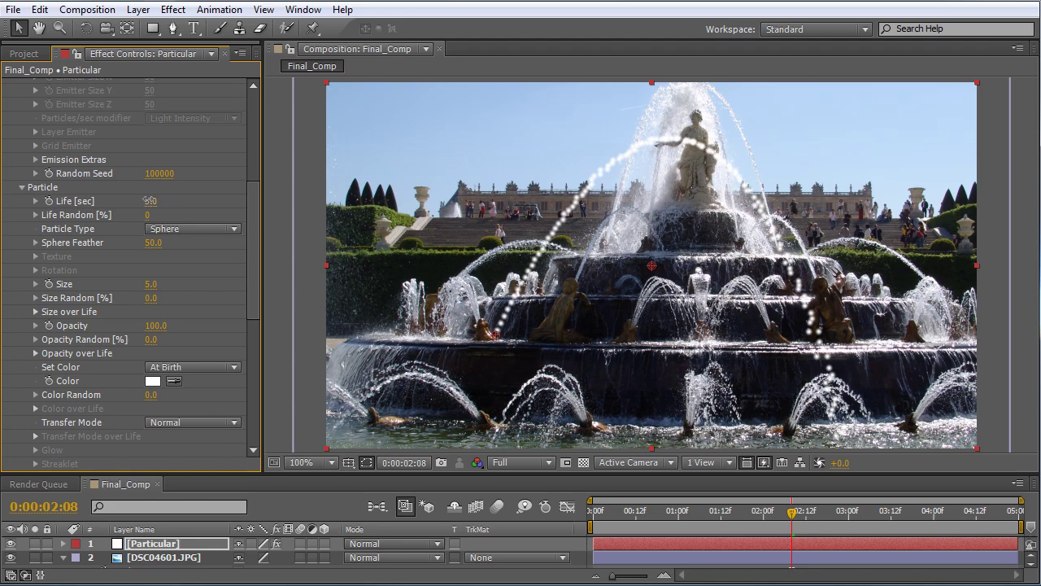
left_click_drag(134, 196, 130, 195)
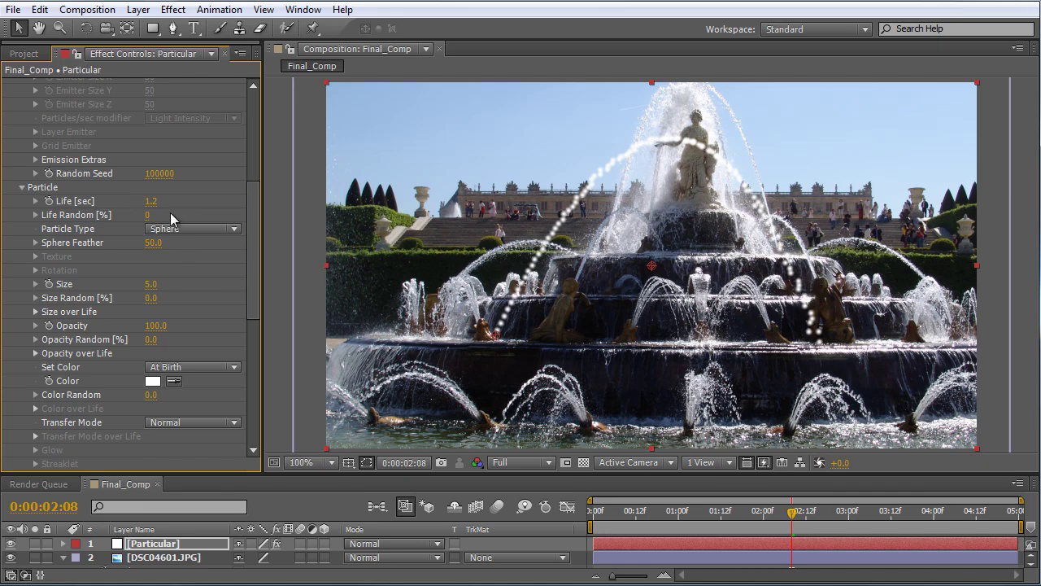
type("1.1")
key("Return")
key("Return")
left_click(150, 200)
type("1.125")
key("Return")
Step: Duplicate the DSC04601.JPG layer and place the copy above the Particular layer
left_click_drag(169, 476, 178, 424)
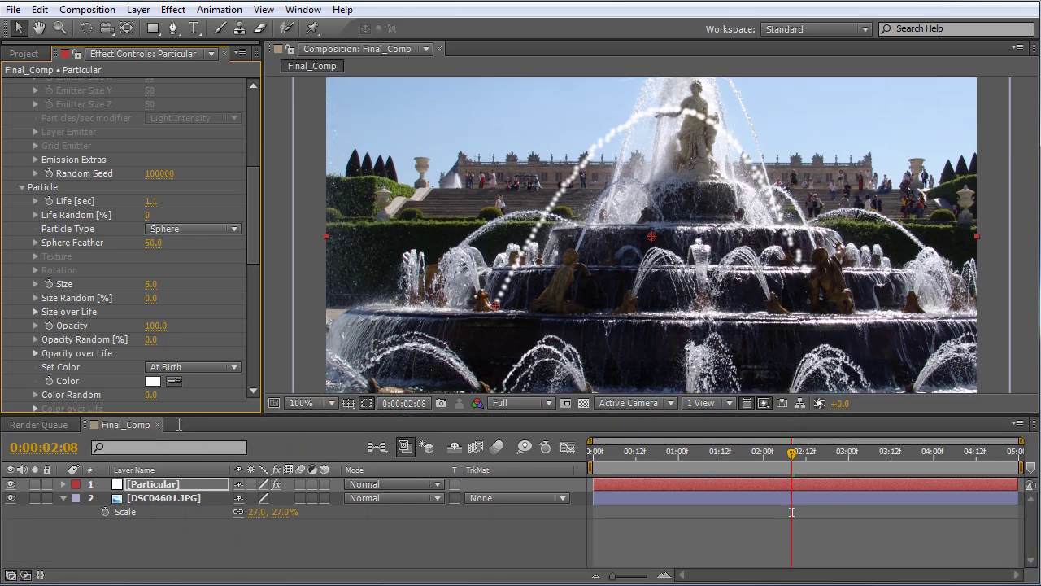
left_click(150, 497)
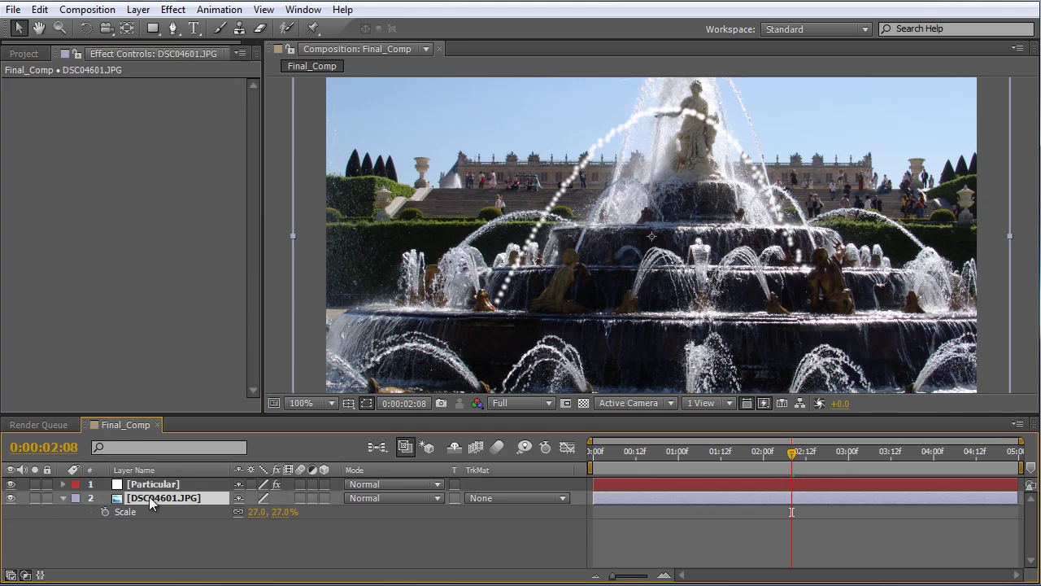
key("ctrl+d")
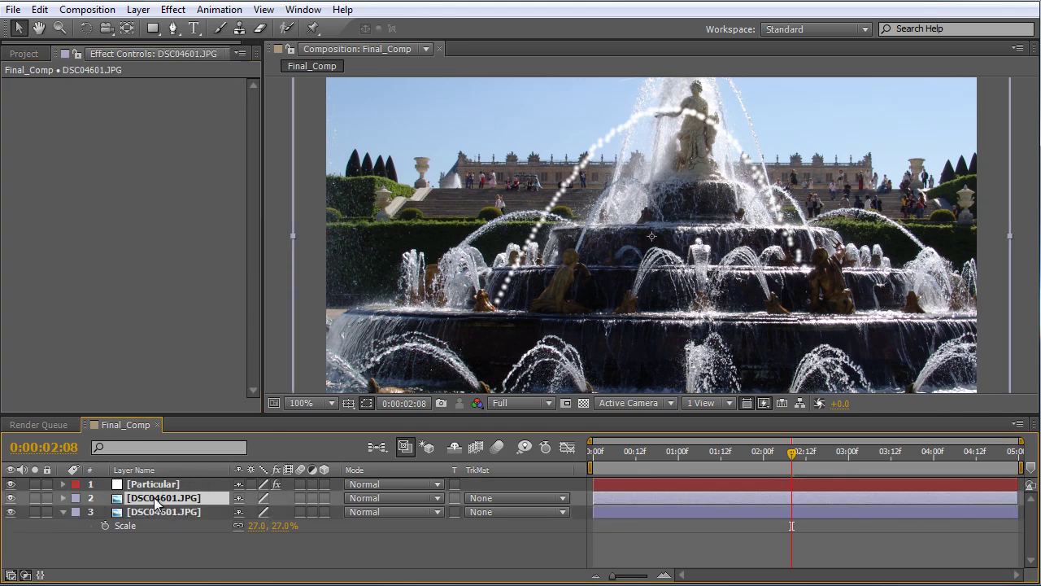
left_click_drag(154, 501, 211, 477)
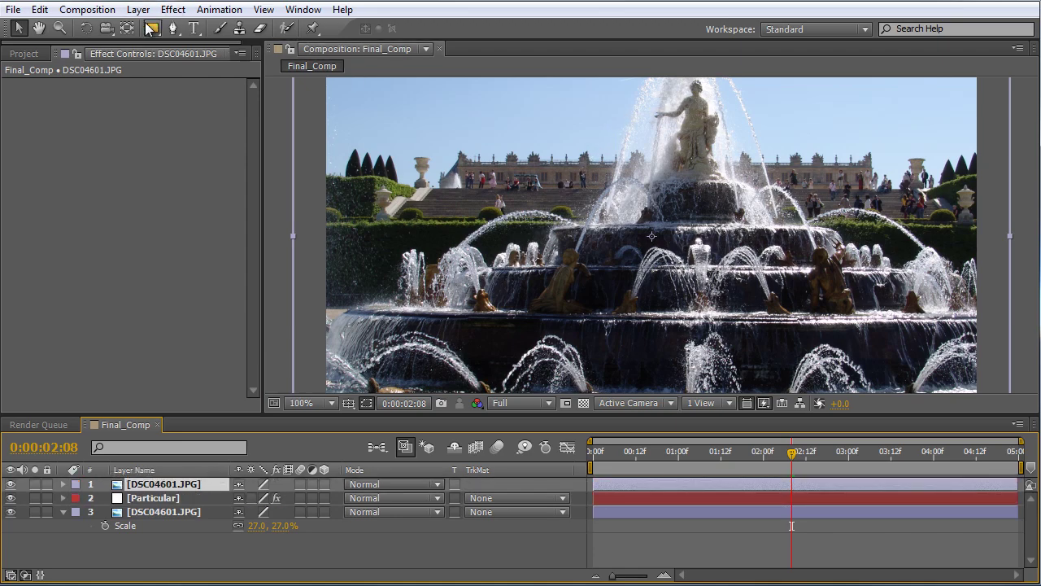
Step: Draw a closed six-point Pen tool mask on the upper photo copy, around the tiers below the stream's landing point
left_click(172, 29)
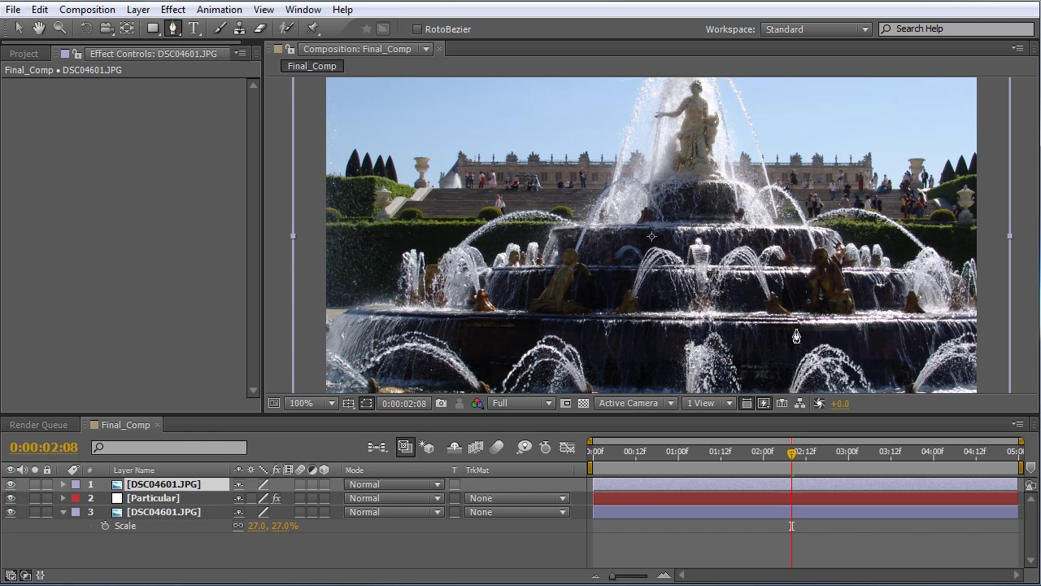
left_click(812, 268)
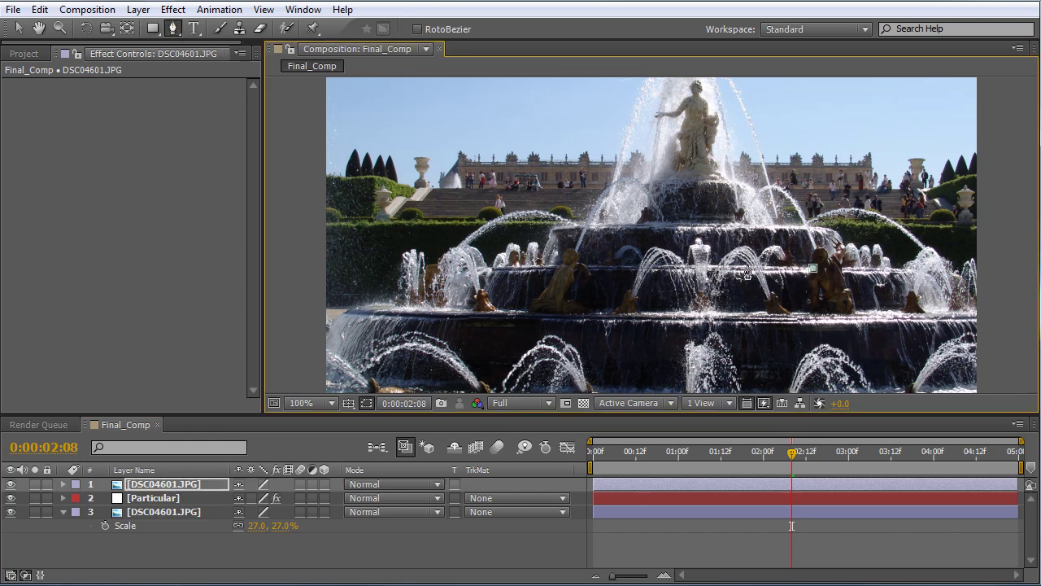
left_click(762, 266)
left_click(713, 265)
left_click(713, 356)
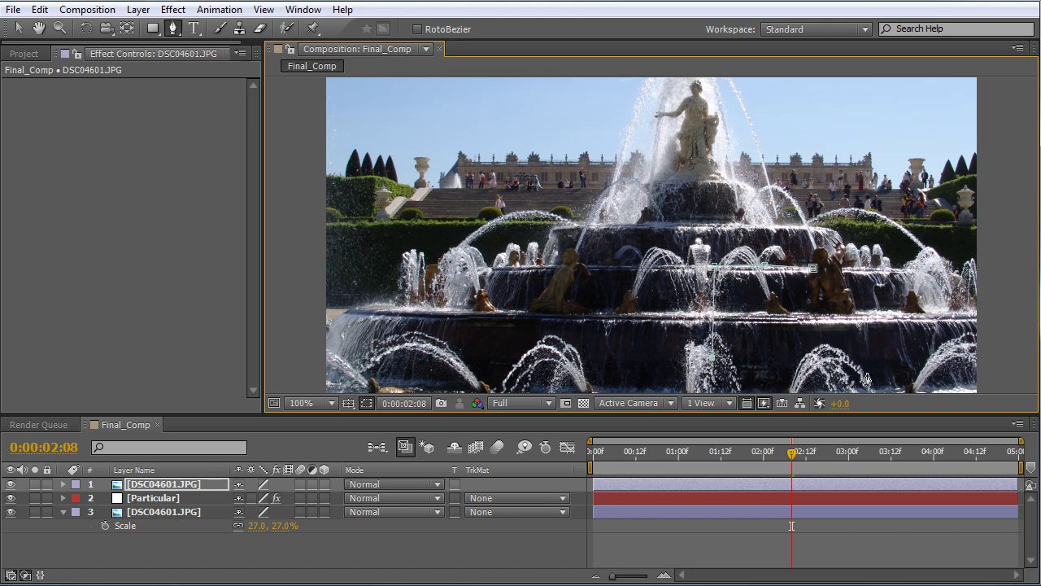
left_click(917, 368)
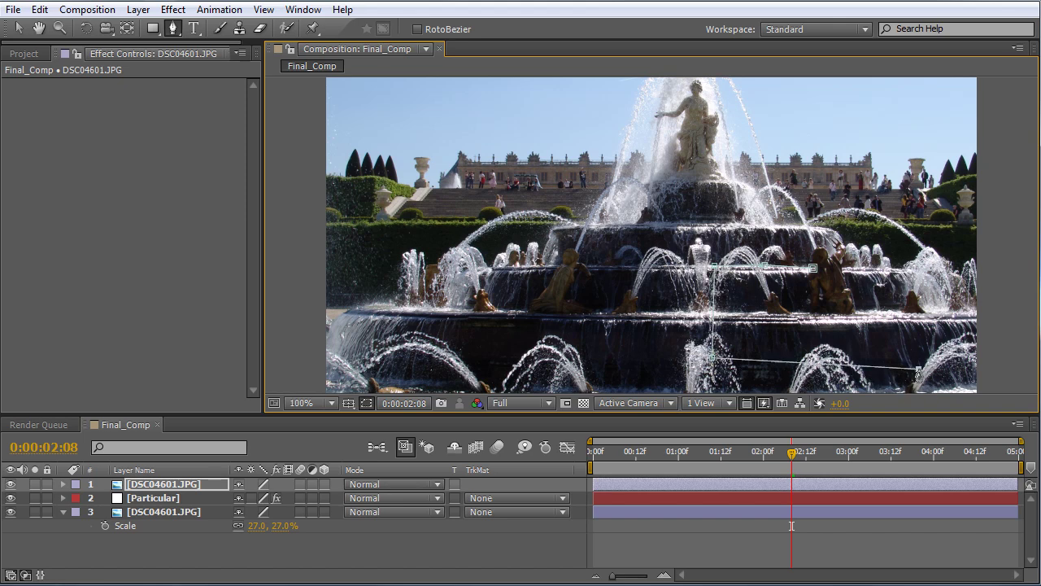
left_click(807, 313)
left_click(813, 268)
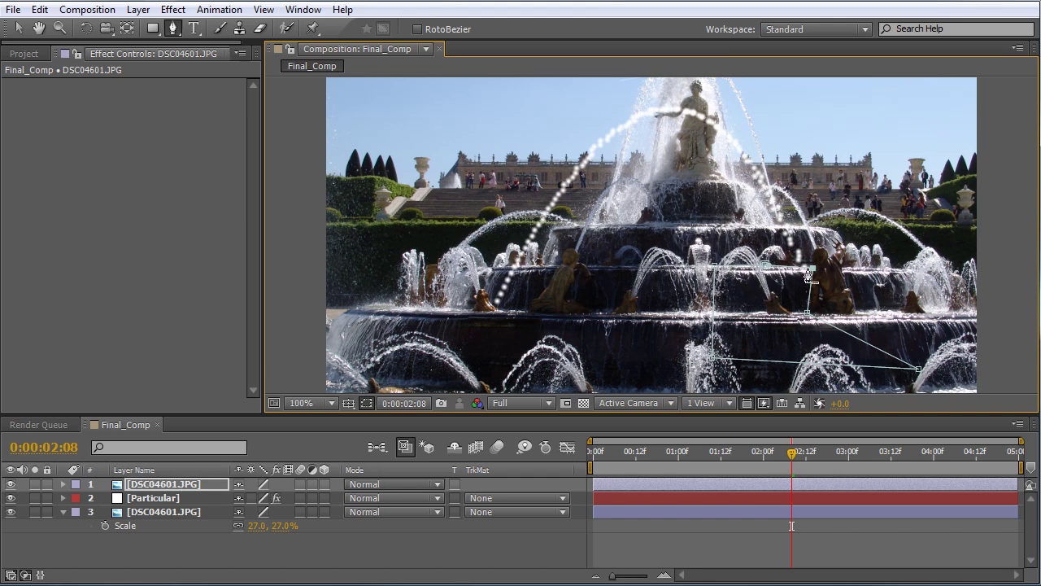
Step: Reshape the mask by raising its vertex beside the right-hand statue and lowering its two bottom corners past the pool
left_click(18, 27)
left_click(767, 271)
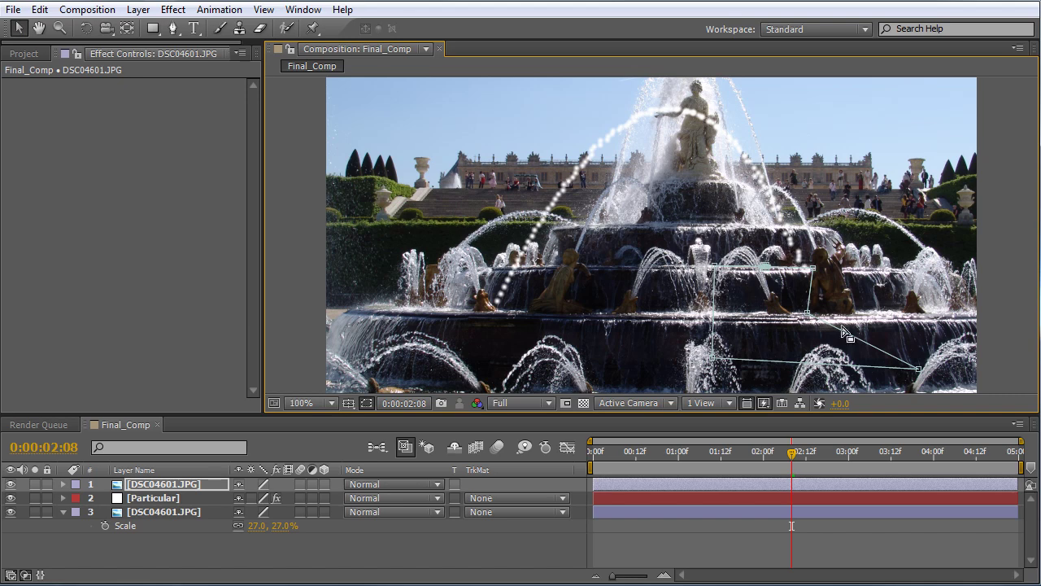
left_click_drag(807, 314, 818, 239)
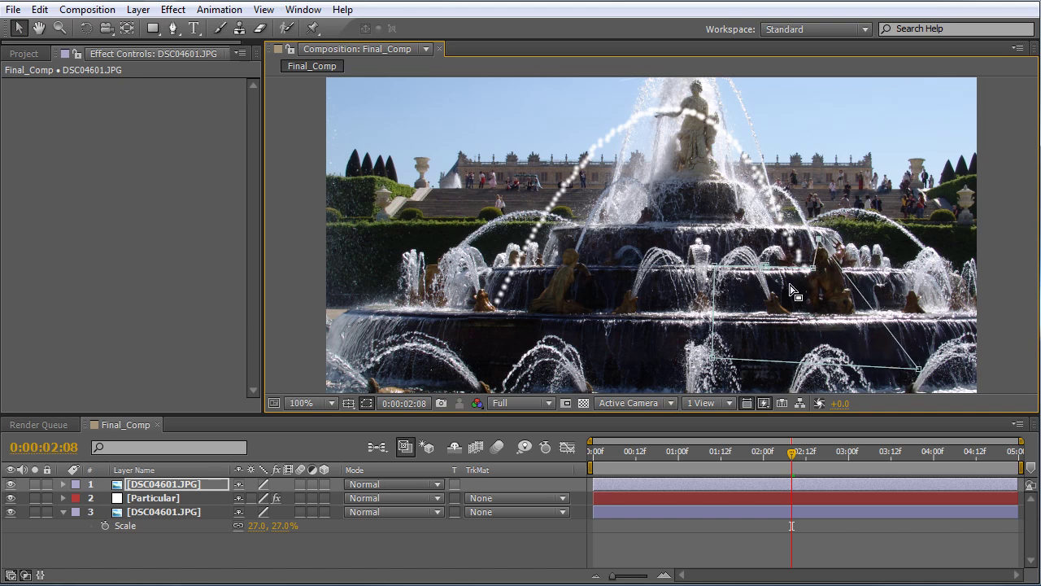
left_click_drag(712, 358, 711, 405)
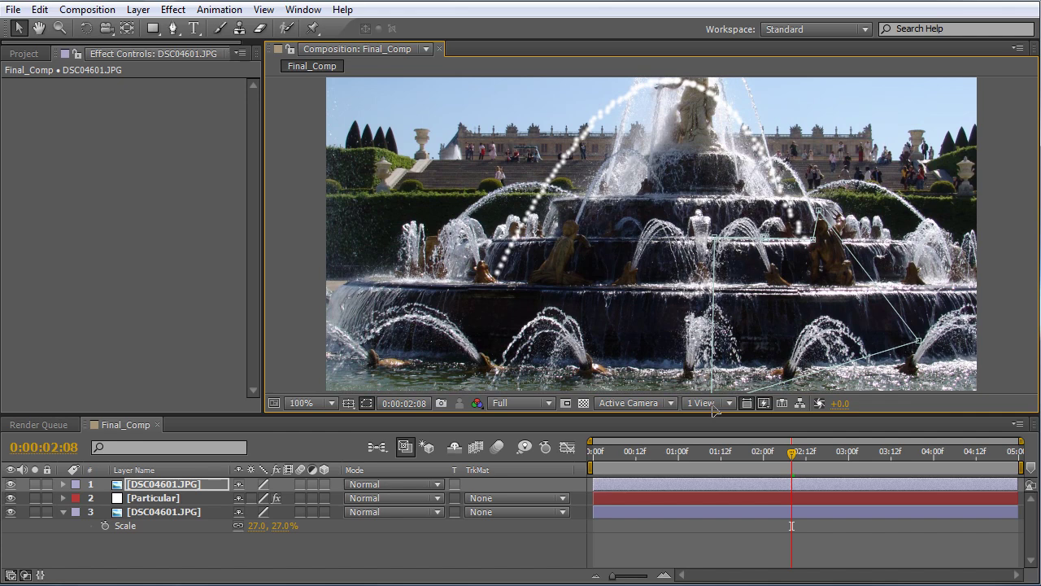
left_click_drag(918, 340, 948, 403)
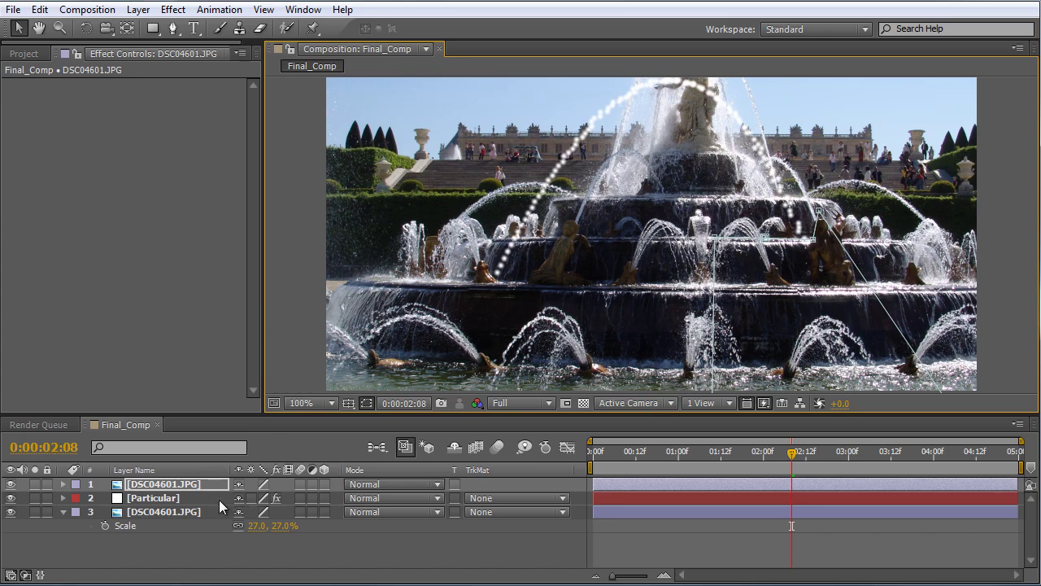
Step: Set the Particular layer's Set Color to Over Life and expand its Color over Life gradient
left_click(160, 497)
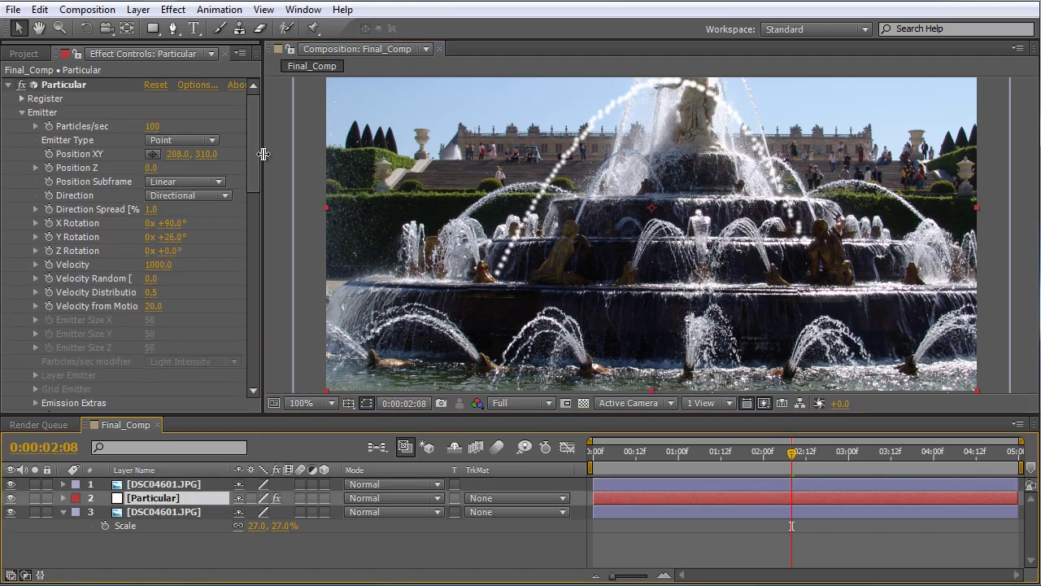
left_click_drag(249, 146, 241, 226)
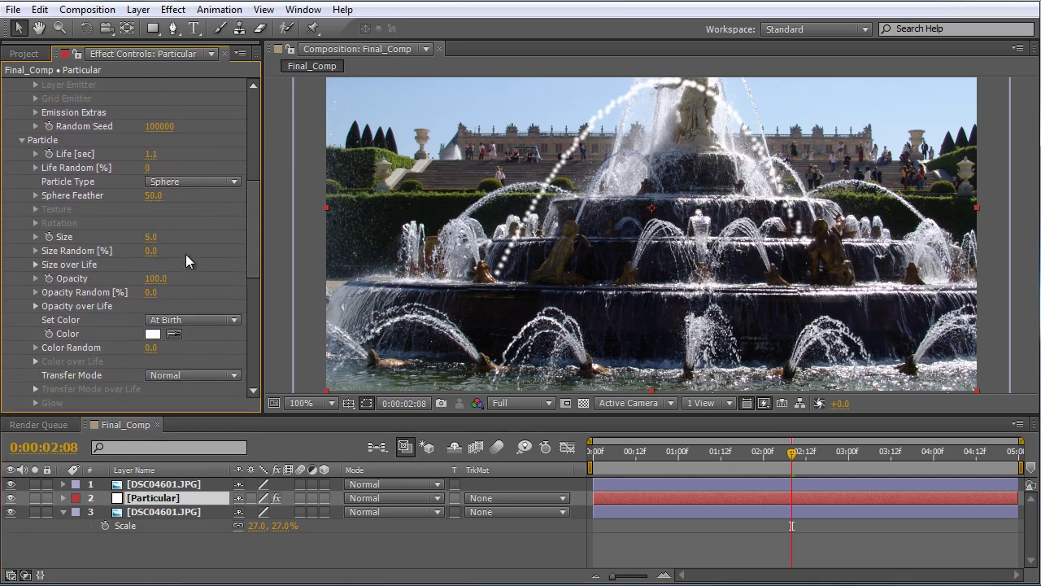
left_click_drag(251, 234, 252, 240)
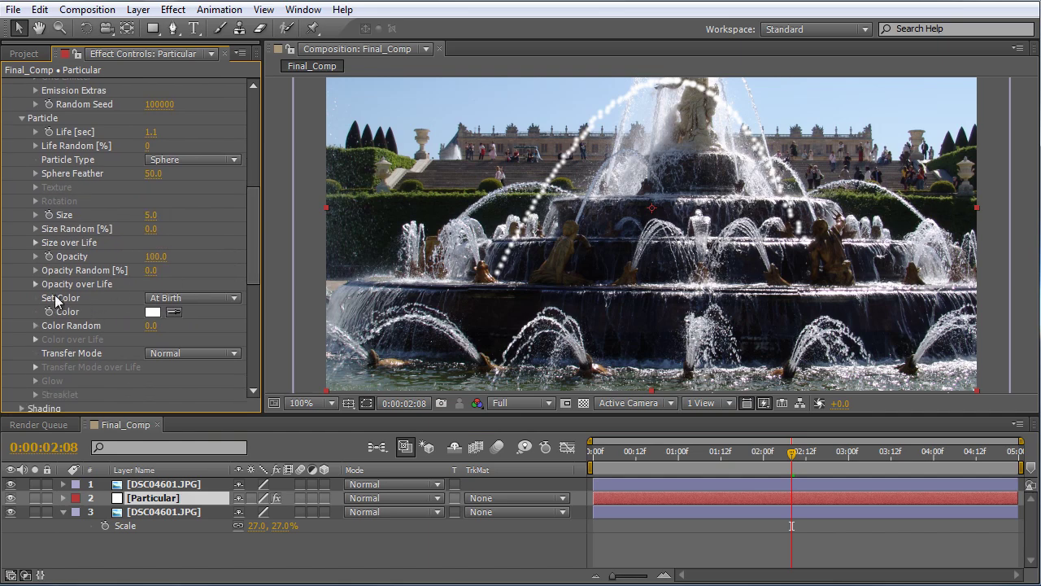
scroll(252, 276, "down", 1)
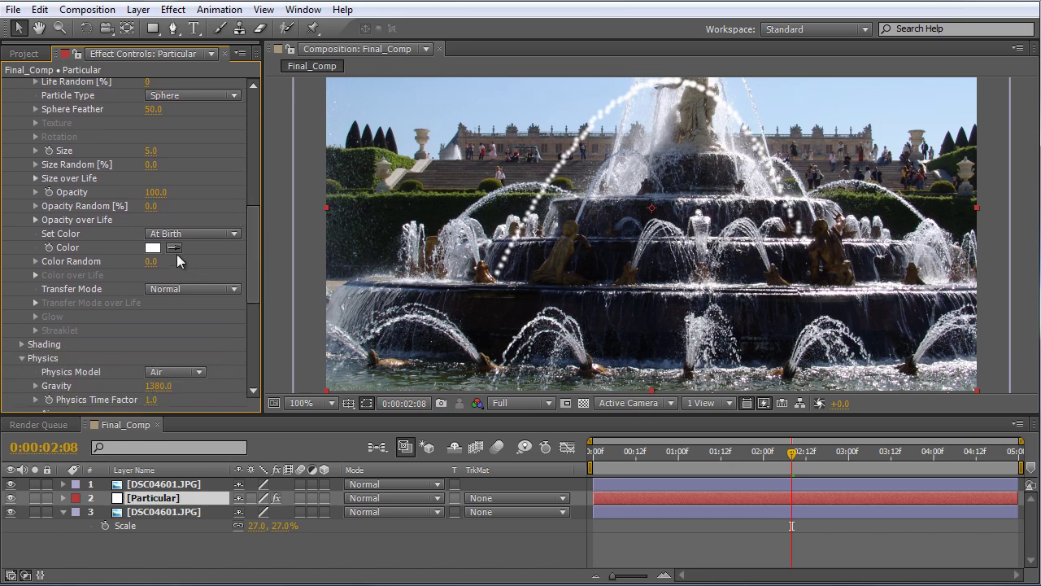
left_click(190, 233)
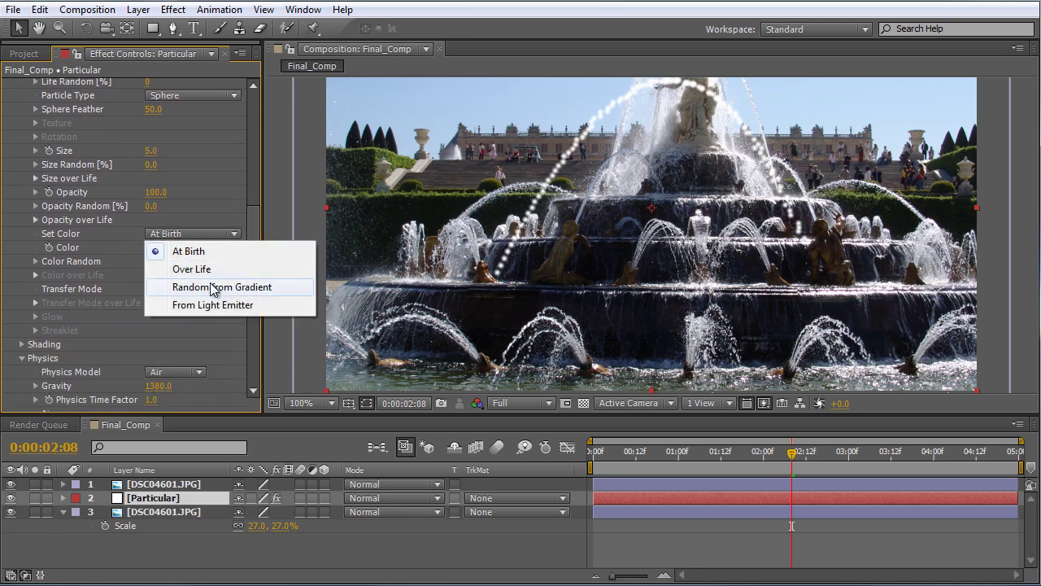
left_click(198, 270)
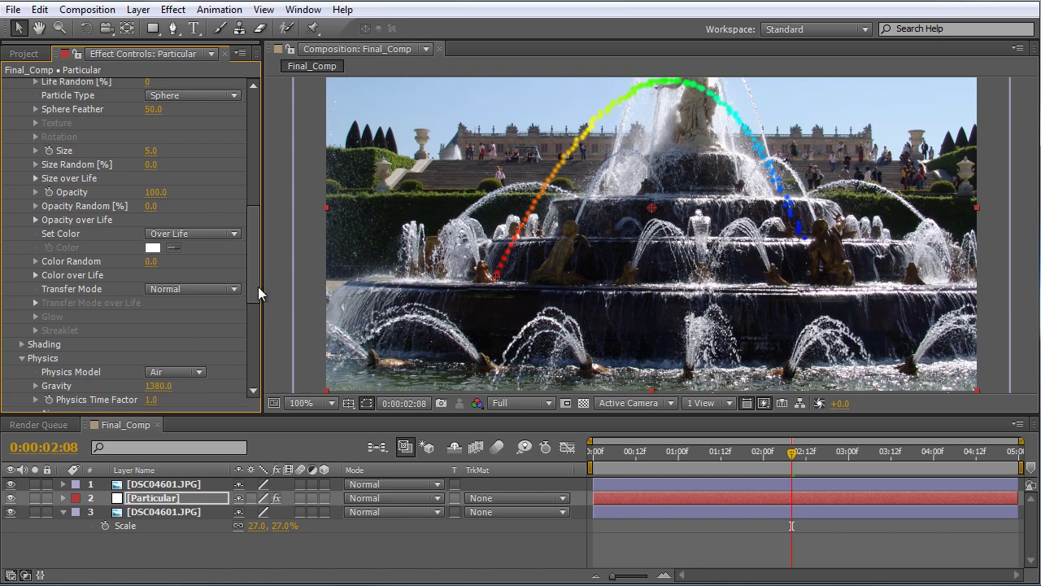
left_click(35, 275)
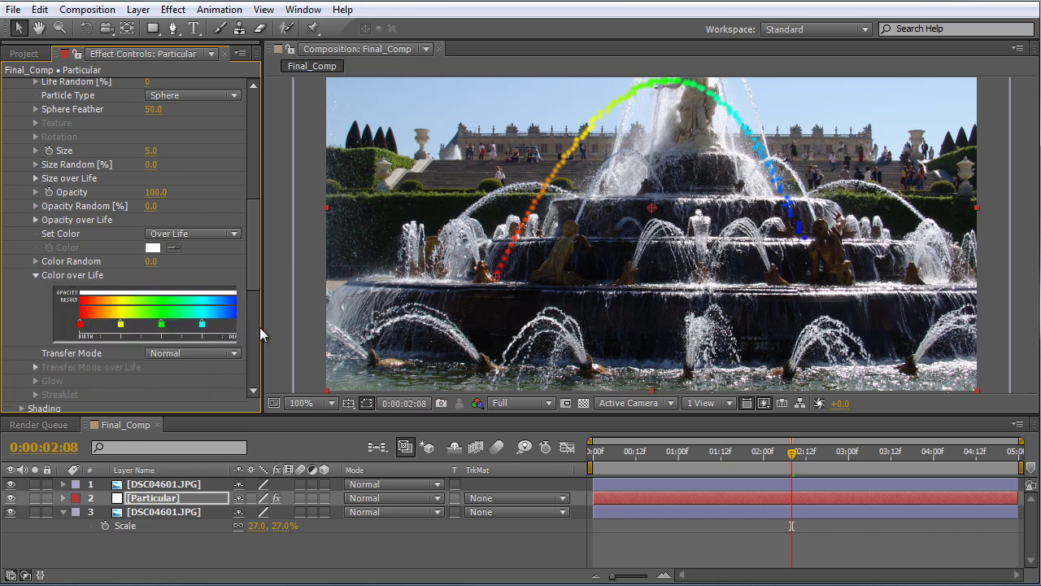
left_click_drag(260, 327, 294, 329)
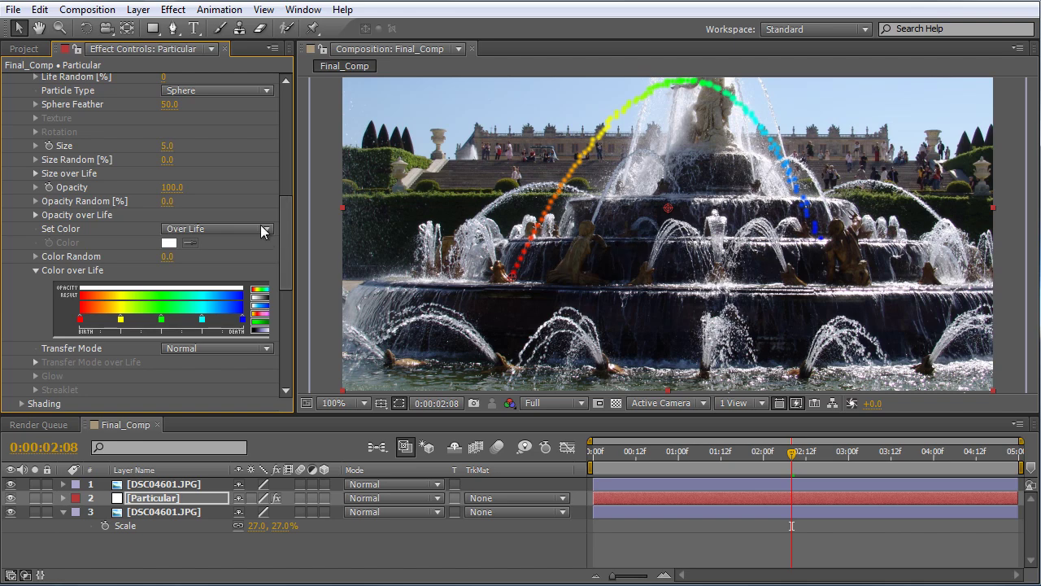
Step: Return the particles' Set Color to At Birth and collapse the Color over Life gradient
left_click_drag(279, 212, 312, 192)
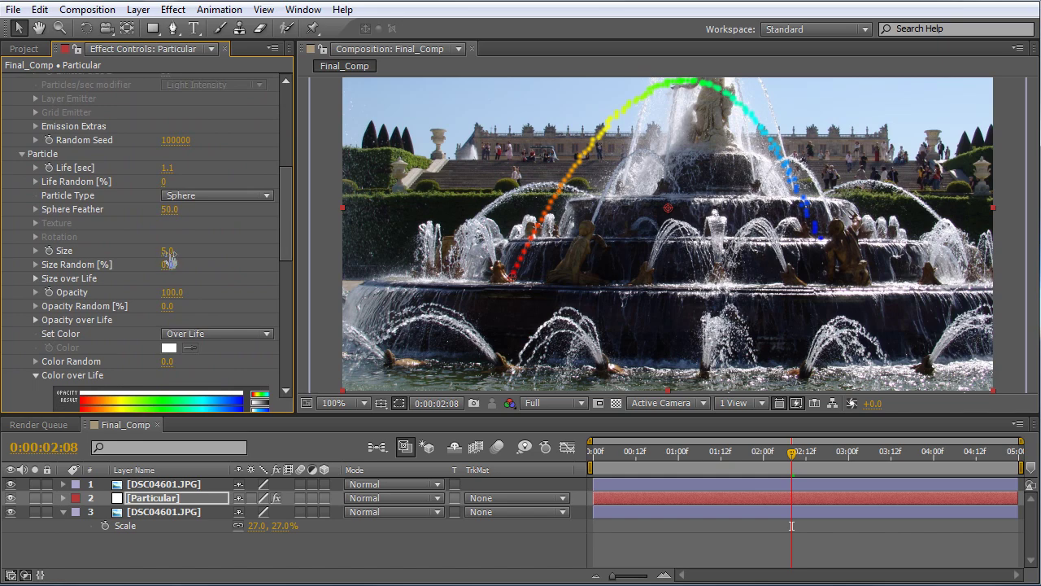
left_click_drag(169, 167, 190, 167)
left_click_drag(286, 190, 286, 245)
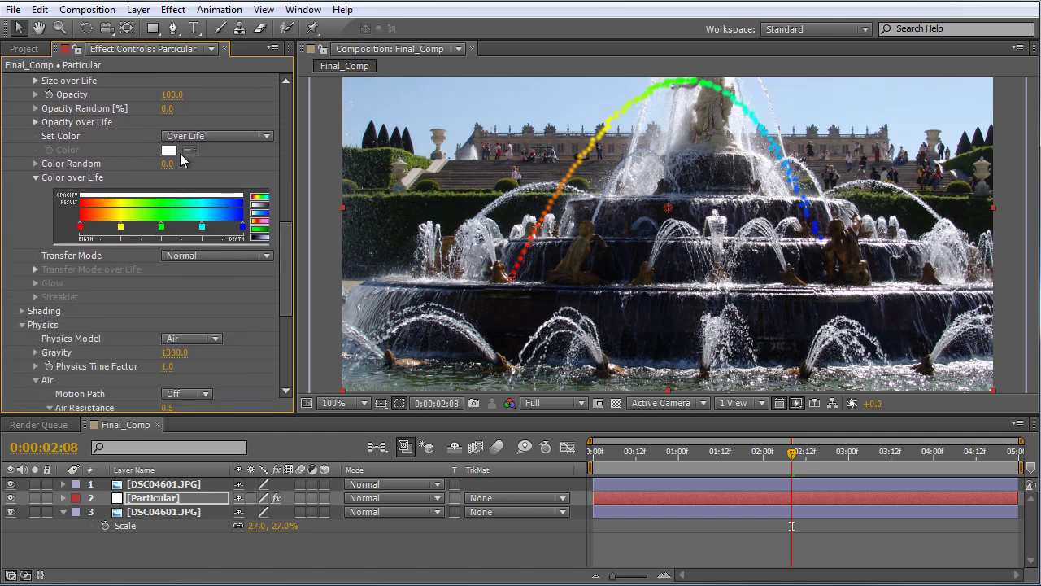
left_click(205, 137)
left_click(204, 153)
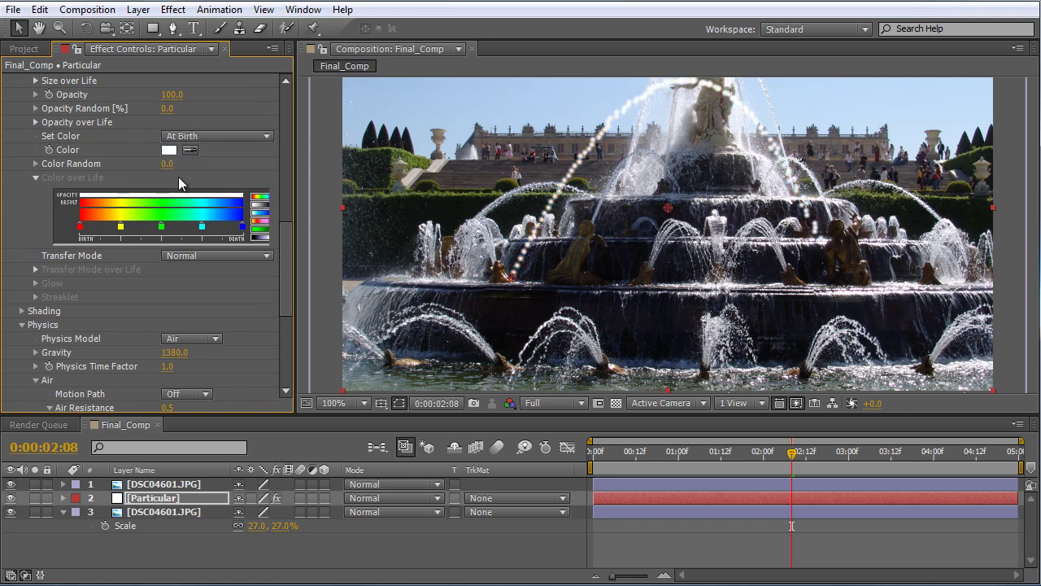
left_click(35, 178)
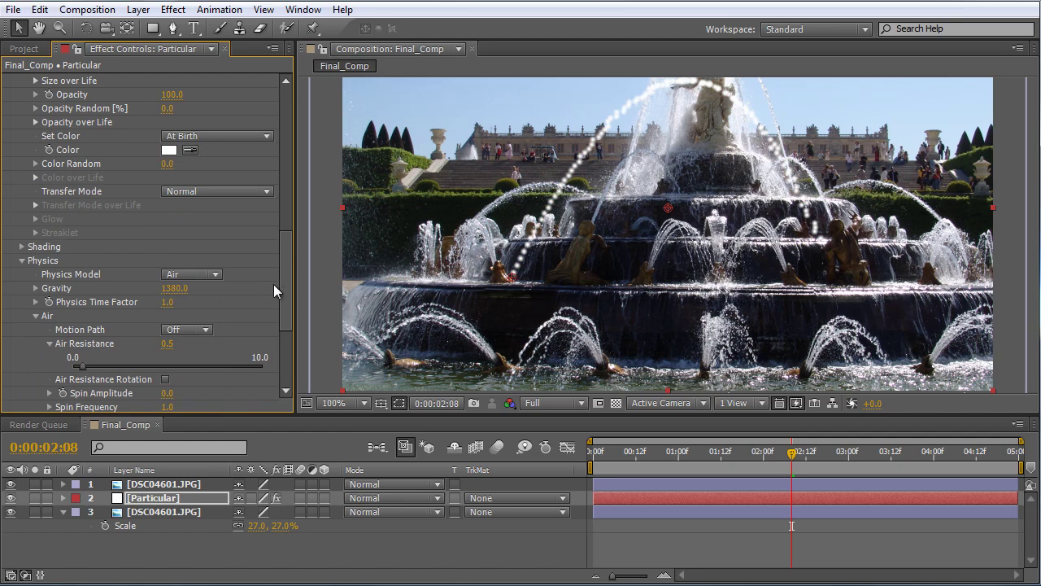
Step: Set the particle Size to 1.3 and Size Random to 75%
left_click_drag(285, 292, 301, 260)
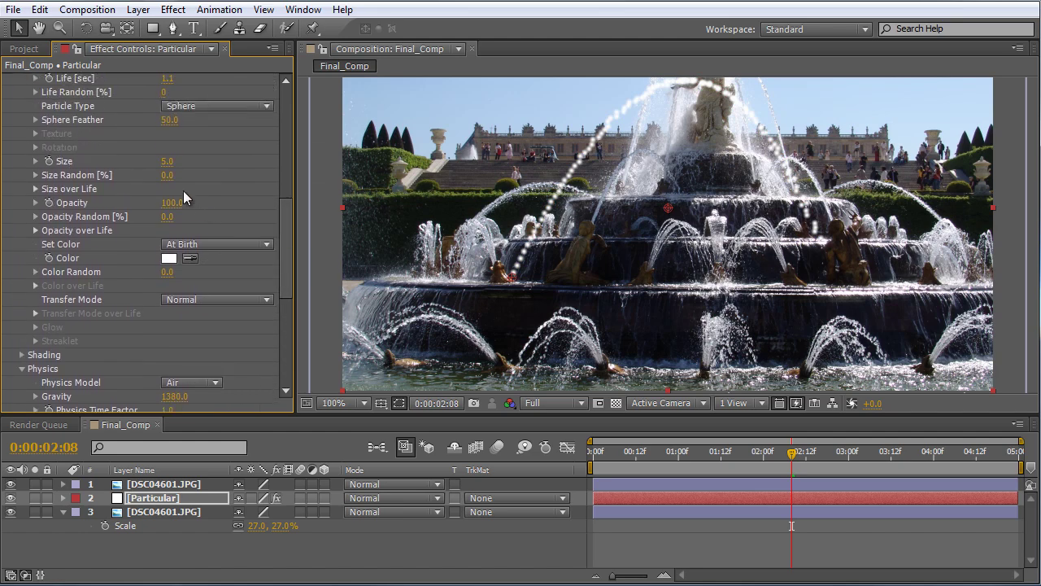
left_click(167, 161)
type("1.3")
key("Return")
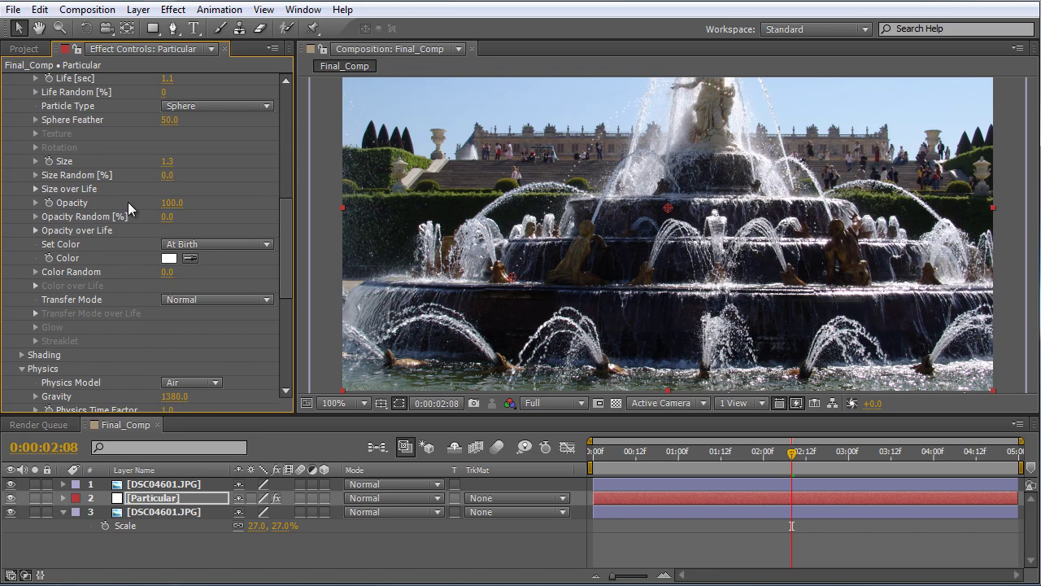
left_click(167, 175)
type("75")
key("Return")
Step: Set the emitter's Particles/sec to 2000
left_click_drag(291, 219, 274, 108)
left_click(172, 121)
type("2000")
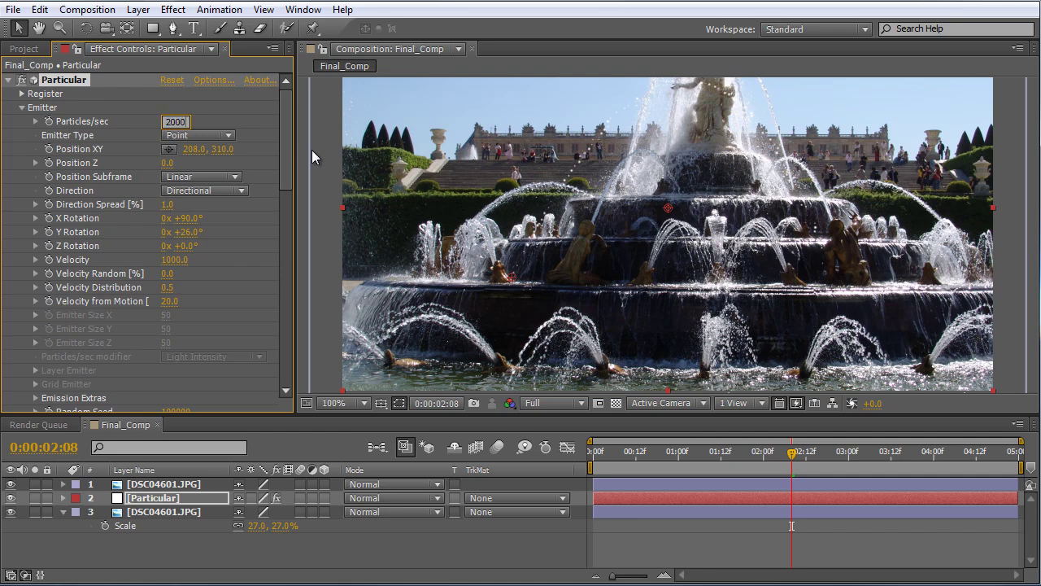
key("Return")
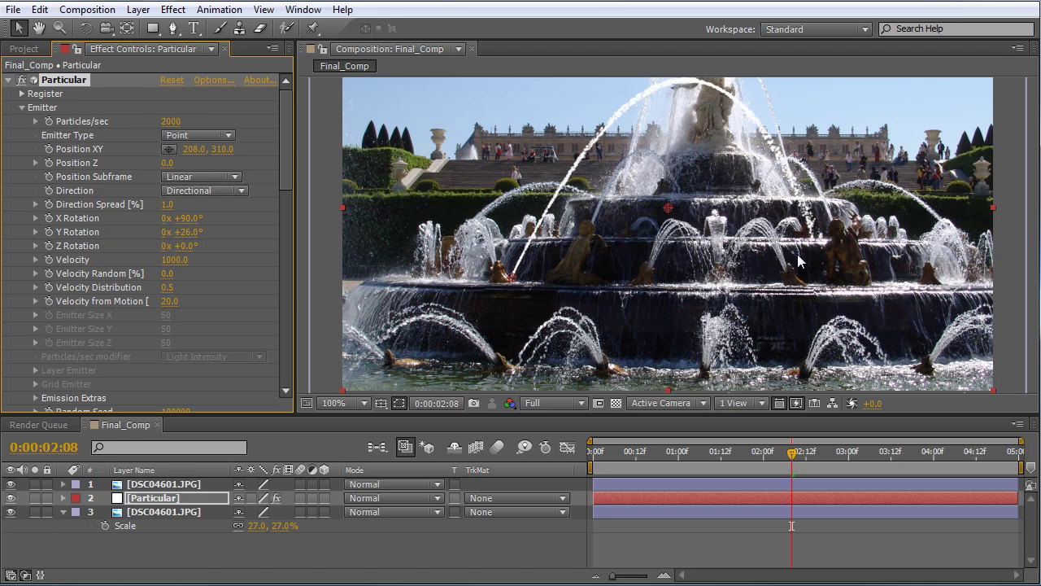
Step: Draw a Size over Life curve that rises steadily from about half size at birth to nearly full size at death
left_click_drag(284, 145, 294, 260)
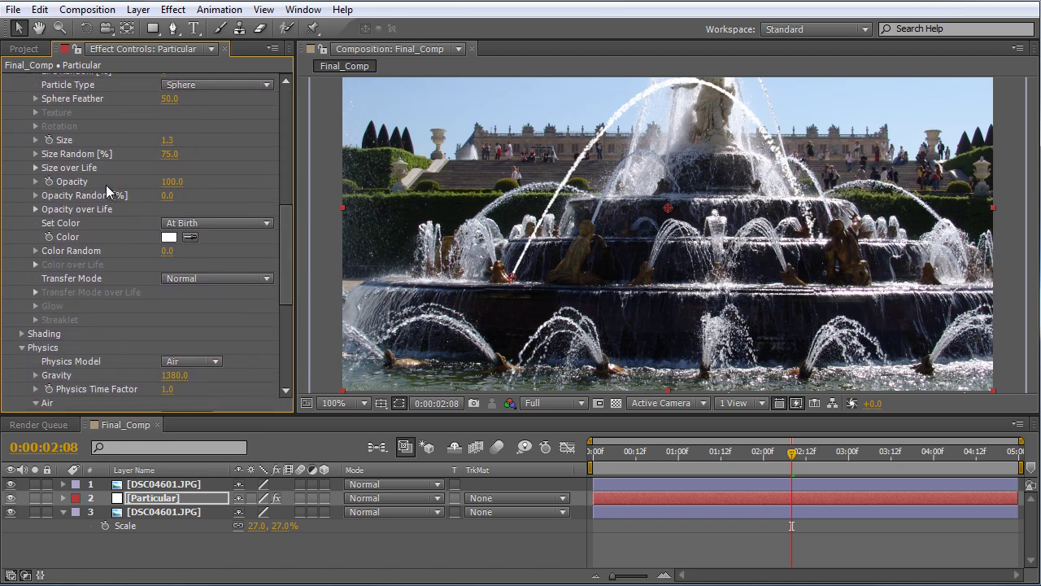
left_click(36, 168)
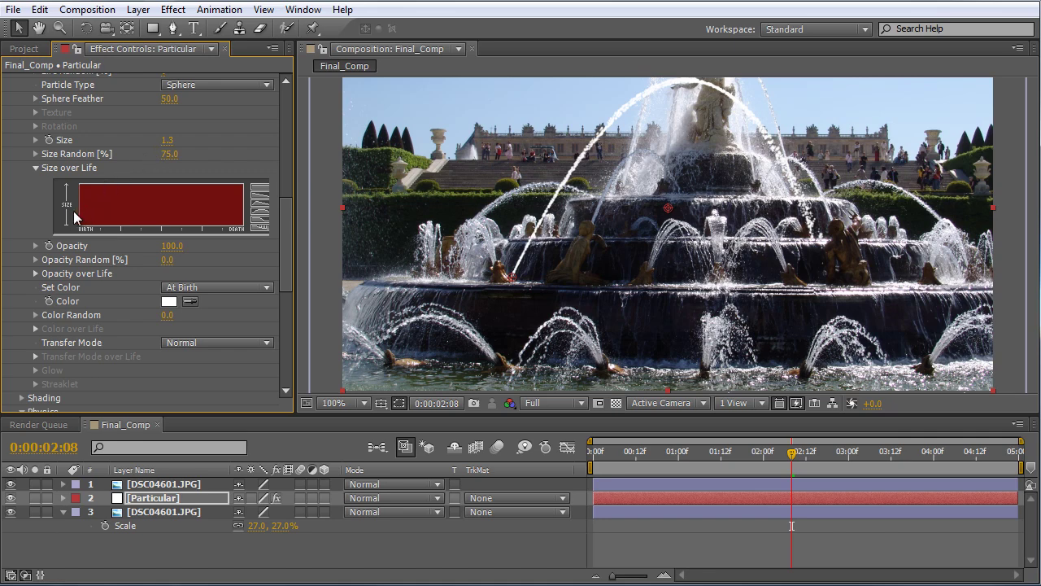
left_click_drag(72, 207, 257, 191)
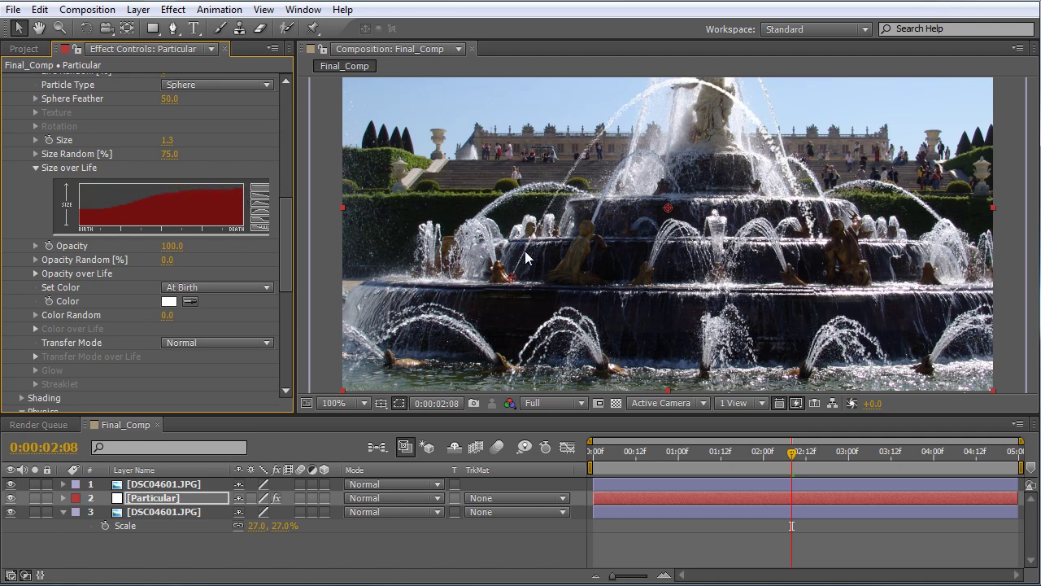
left_click_drag(72, 213, 246, 184)
Step: Change the Emitter Type to Sphere and set Emitter Size X, Y and Z to 10 each
left_click_drag(290, 255, 304, 218)
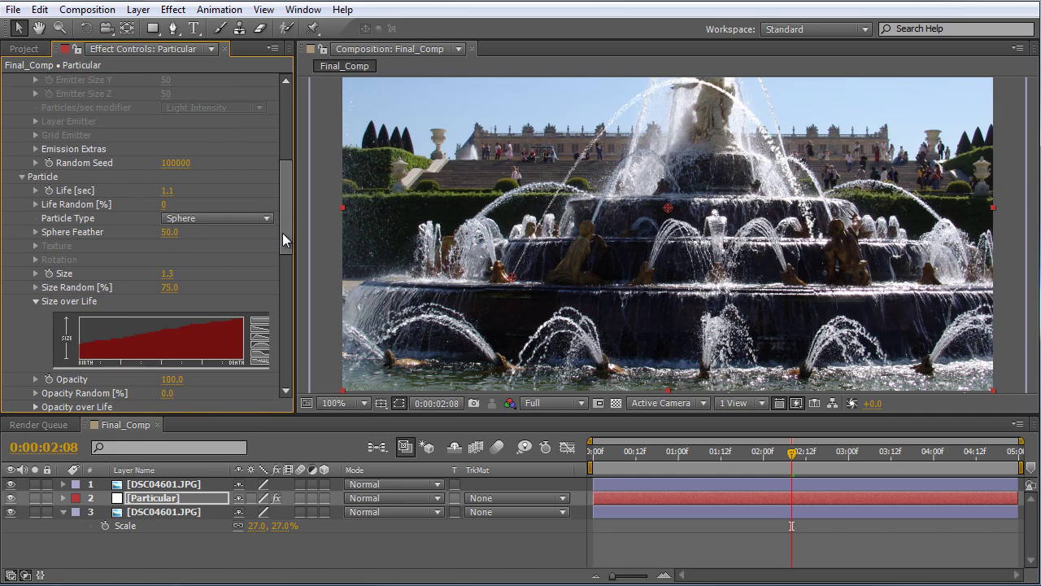
left_click_drag(282, 232, 284, 204)
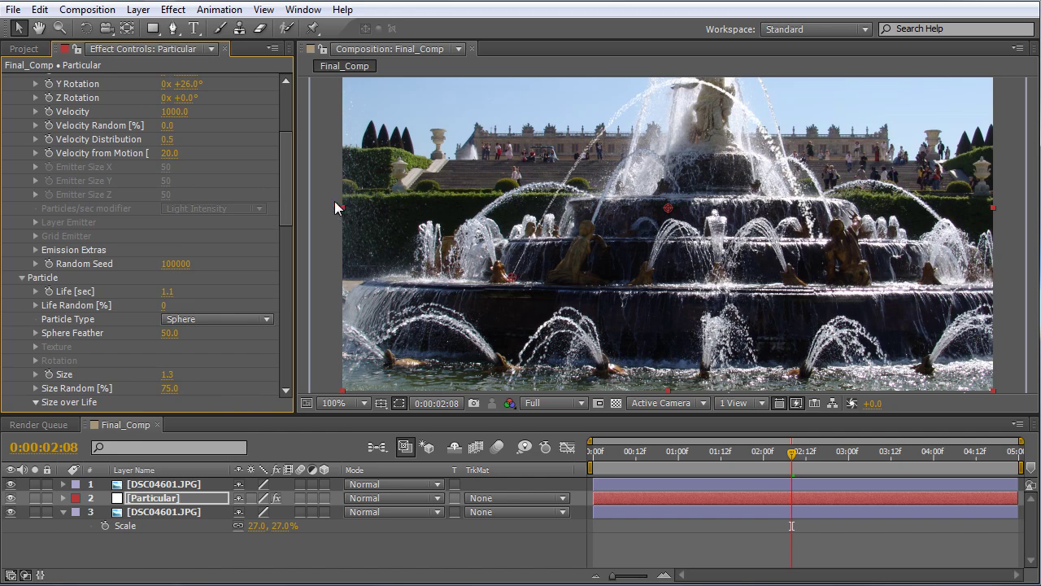
left_click_drag(289, 199, 286, 148)
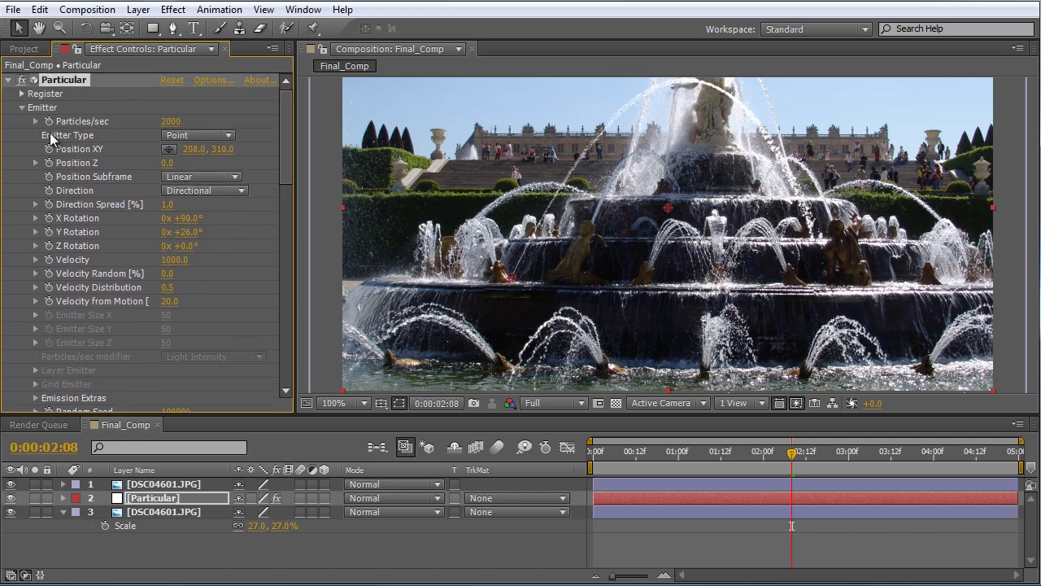
left_click(195, 135)
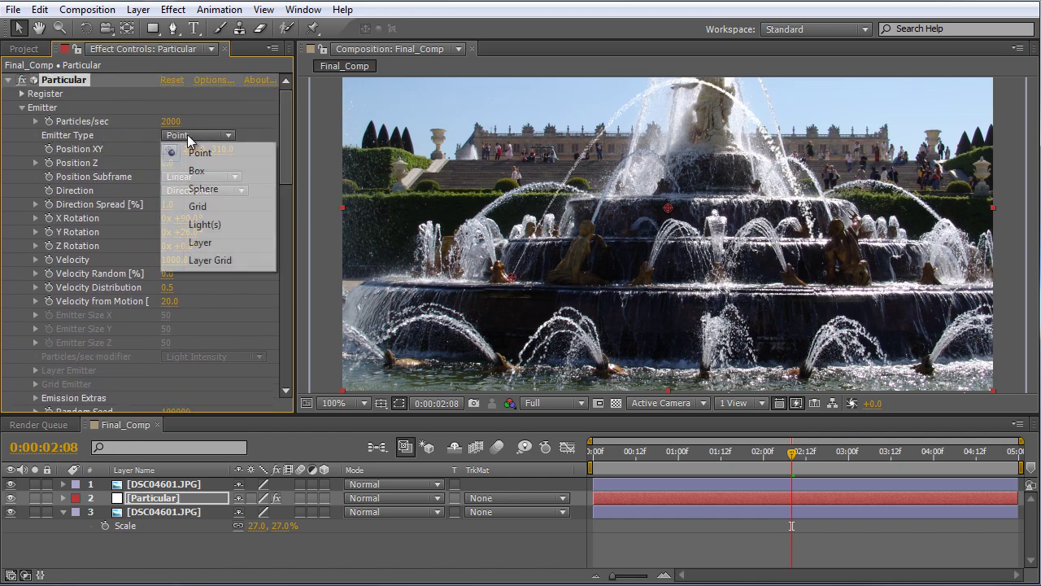
left_click(214, 190)
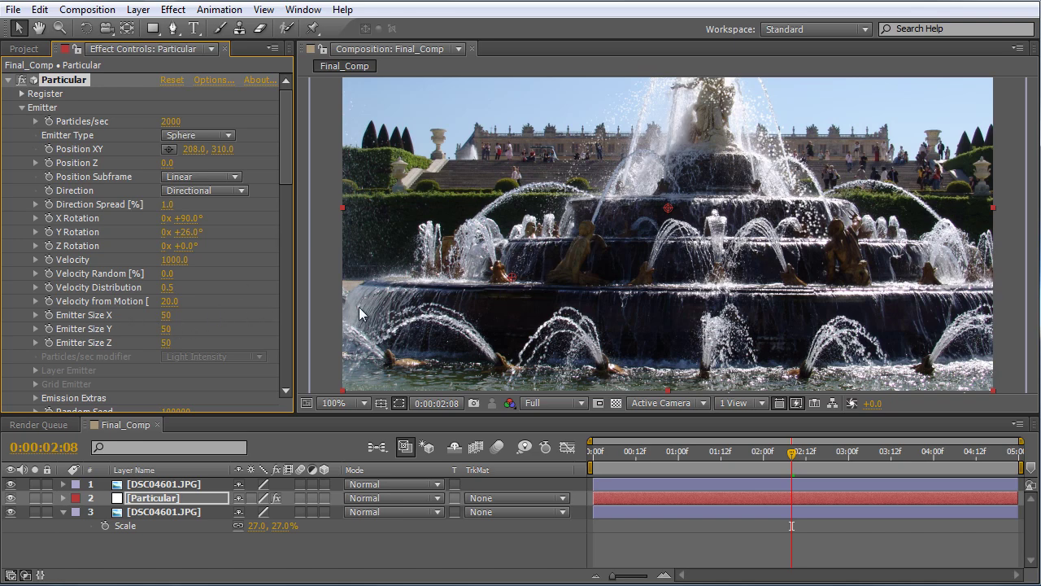
left_click(165, 315)
type("10")
key("Tab")
type("10")
key("Tab")
type("10")
key("Tab")
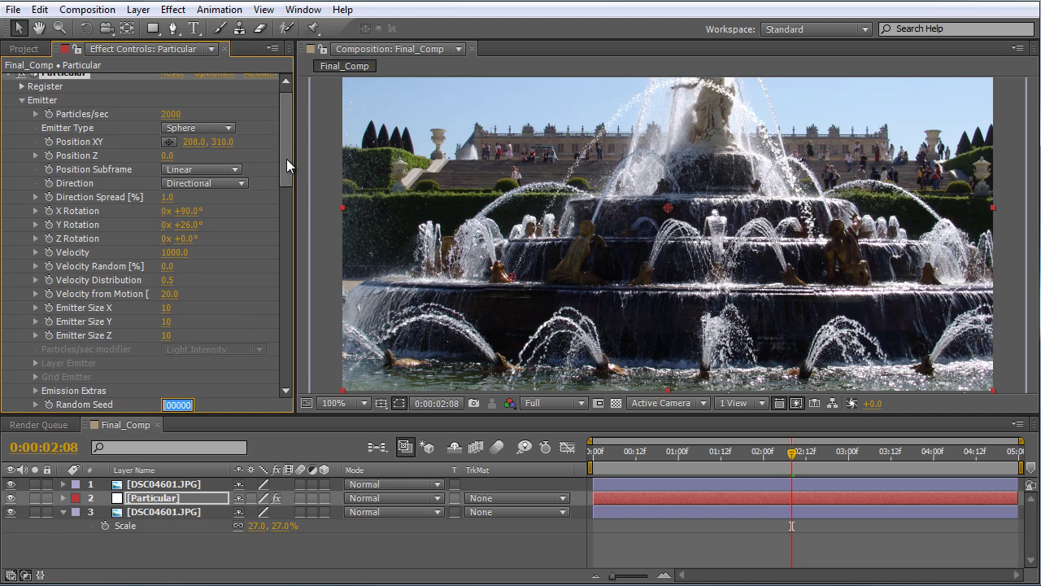
Step: Set the particle Size to 2 to thicken the water stream
left_click_drag(285, 145, 290, 222)
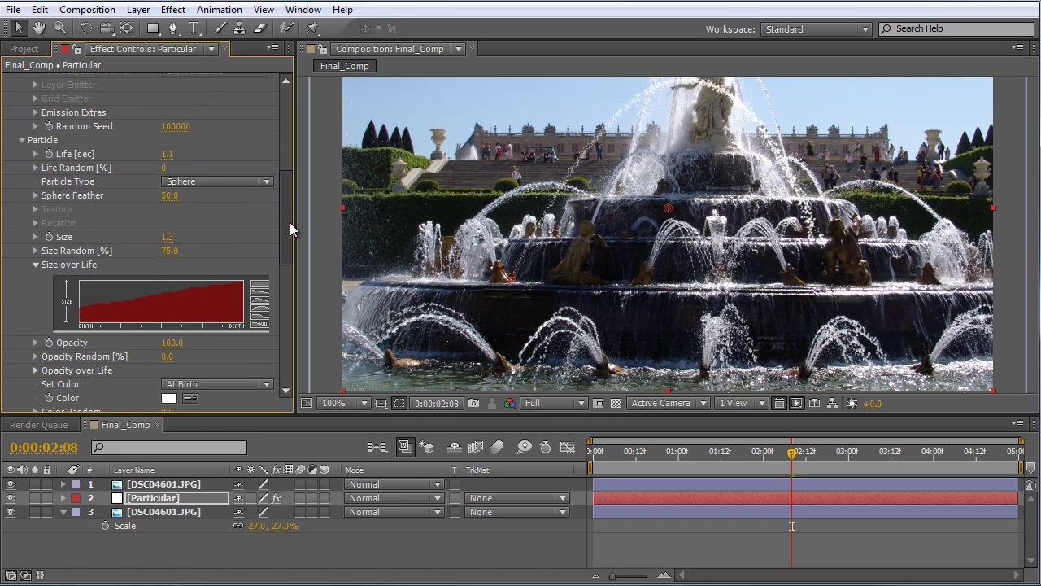
left_click_drag(167, 239, 166, 237)
left_click(166, 238)
type("2")
key("Return")
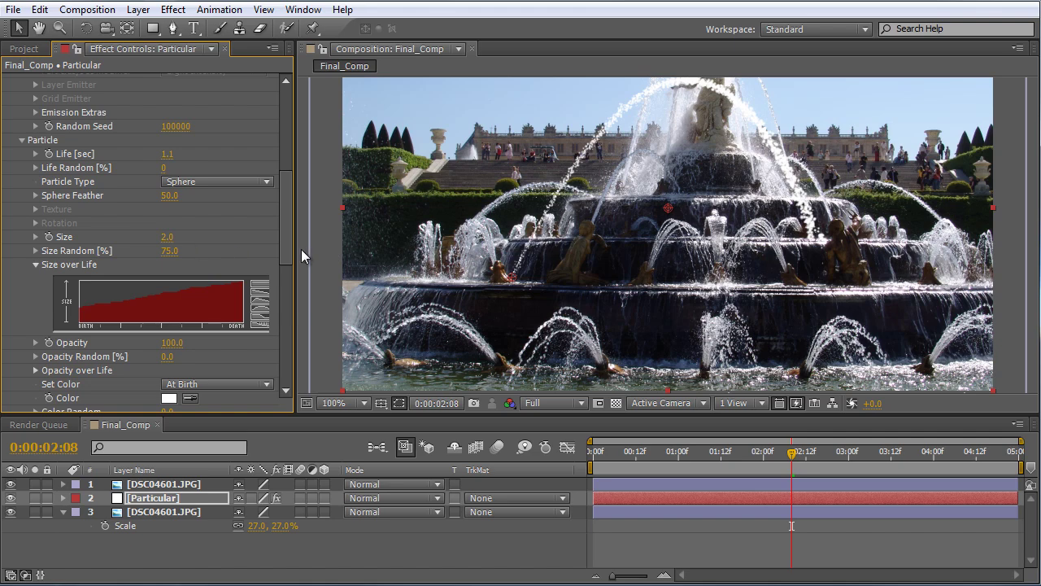
Step: Set the emitter's Direction Spread to 0.5% to tighten the stream
left_click_drag(287, 243, 293, 199)
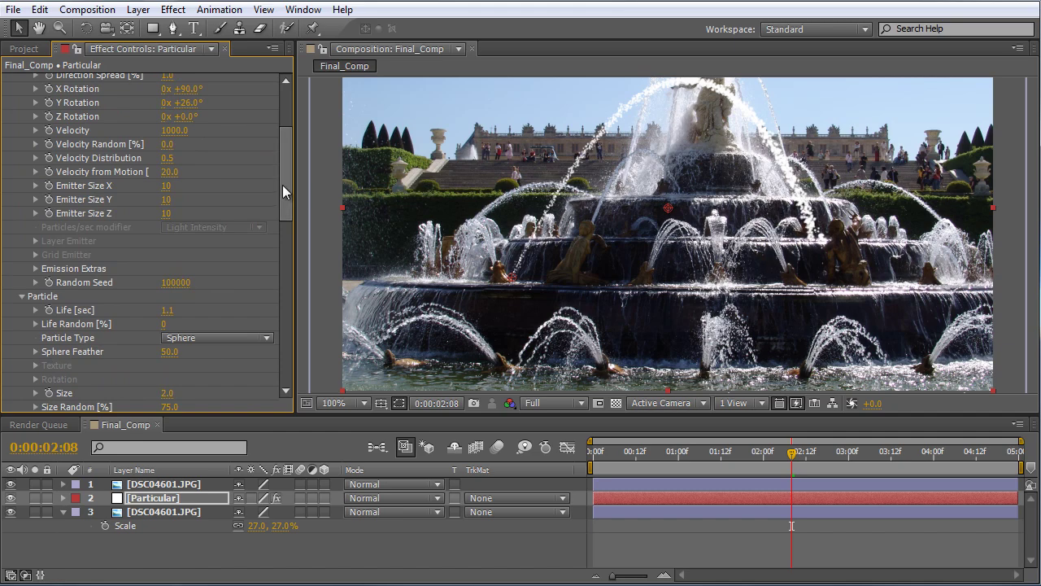
left_click_drag(282, 183, 280, 175)
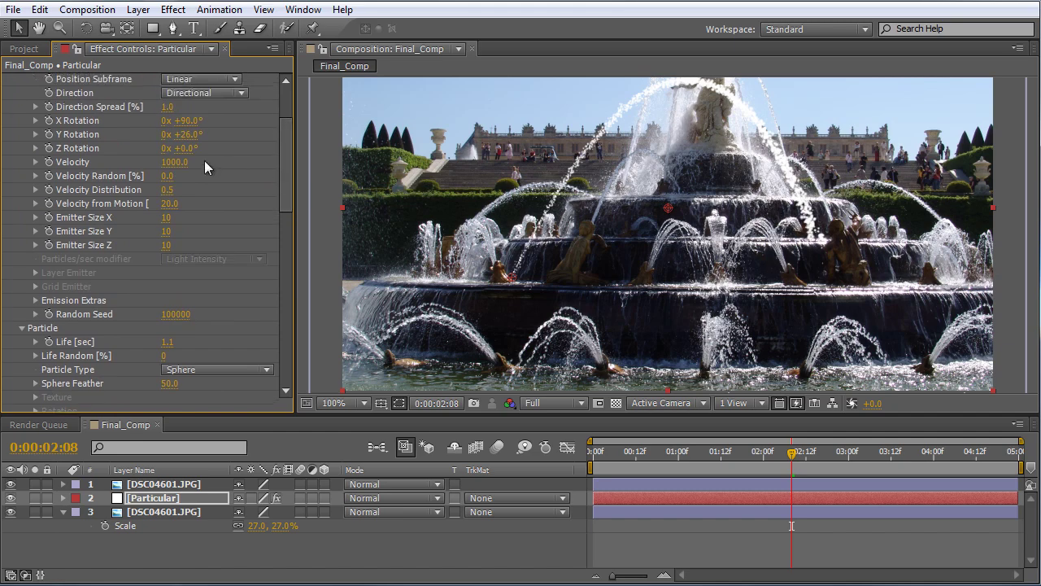
left_click(175, 106)
type(".5")
key("Return")
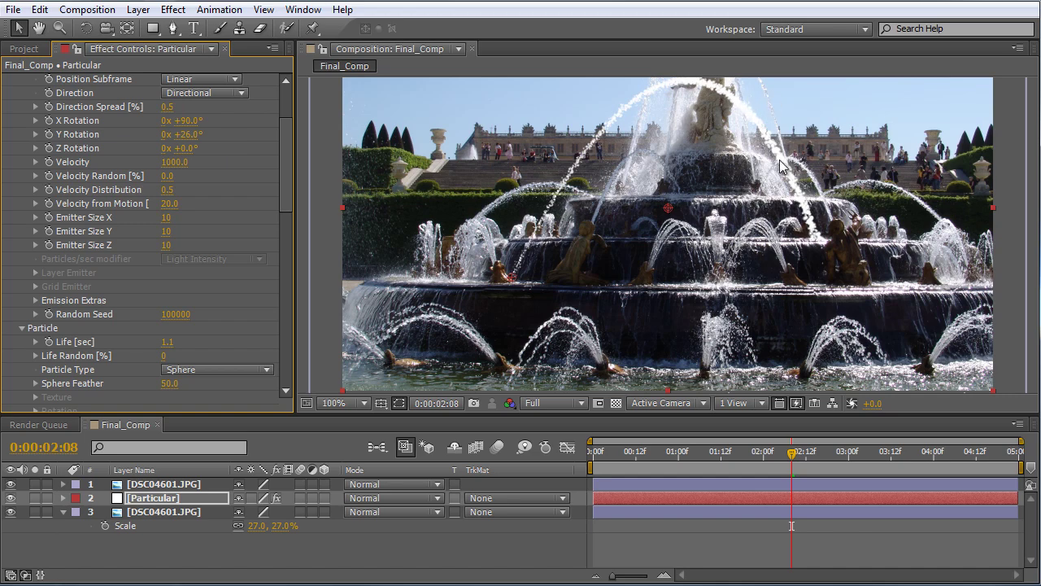
Step: Turn on Shadowlet for Main in Particular's Shading settings
left_click_drag(289, 167, 293, 279)
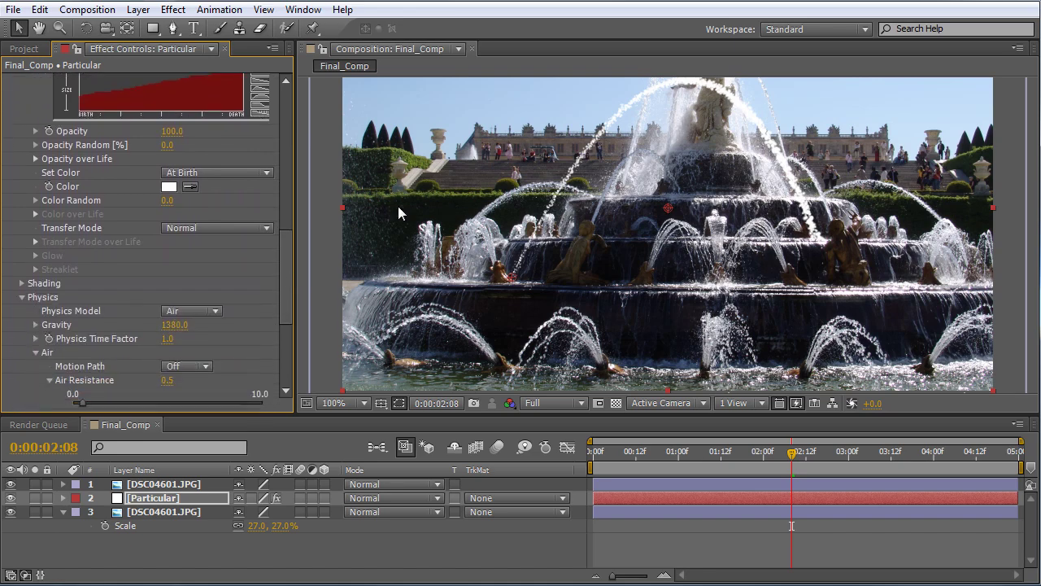
left_click_drag(283, 254, 292, 286)
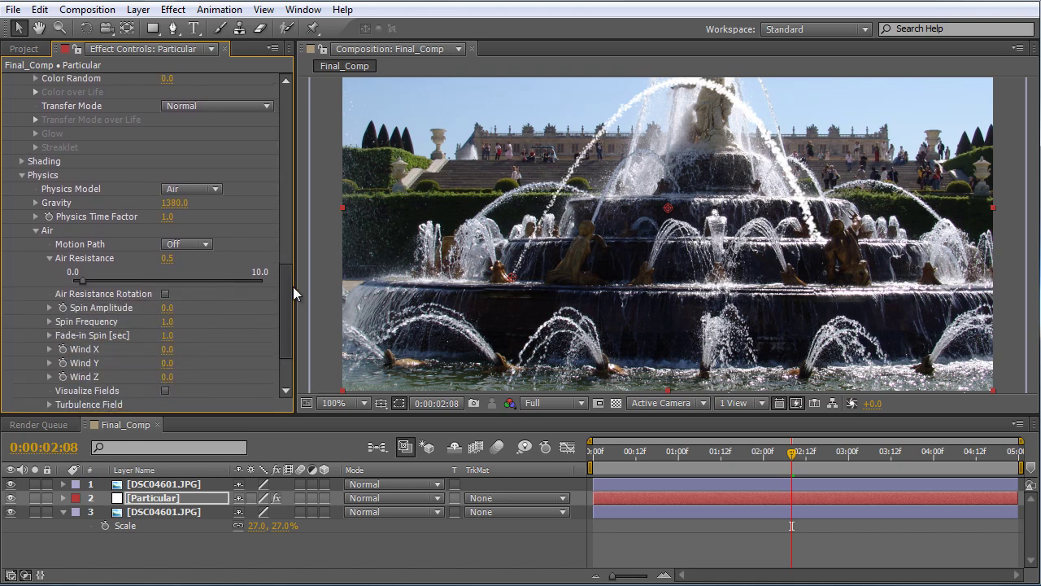
left_click(20, 161)
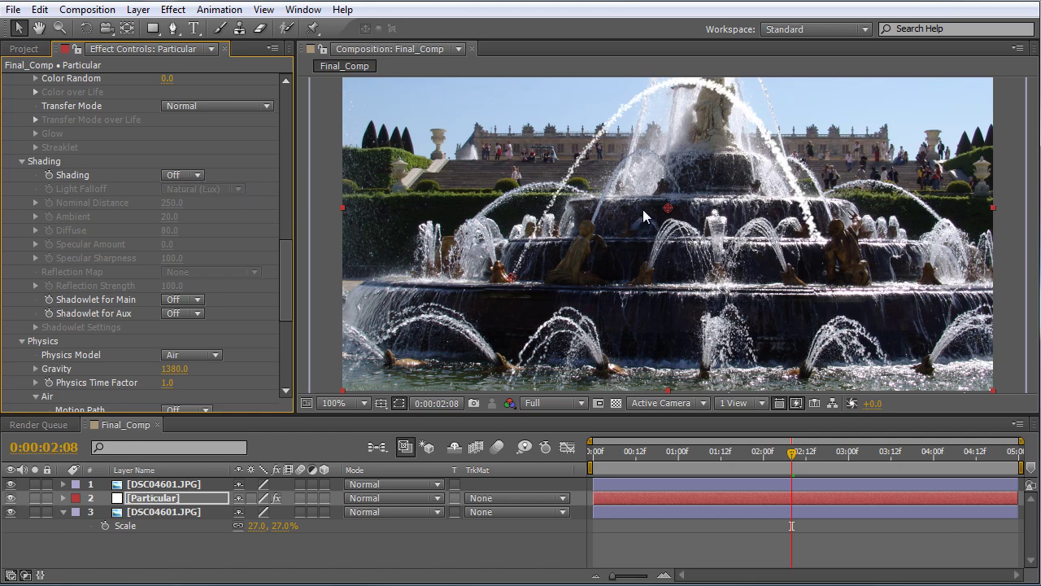
scroll(282, 253, "down", 4)
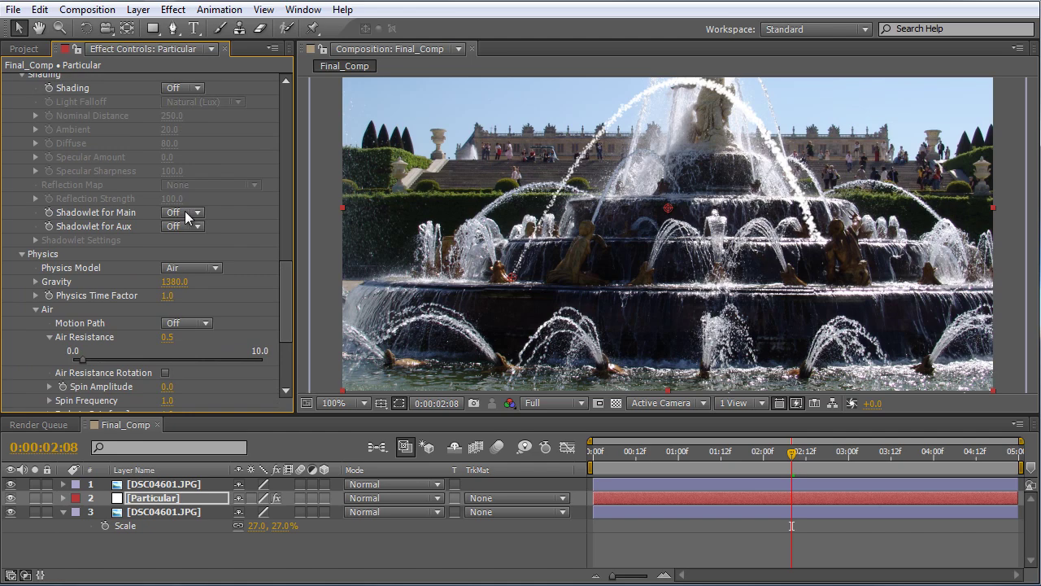
left_click(189, 212)
left_click(198, 247)
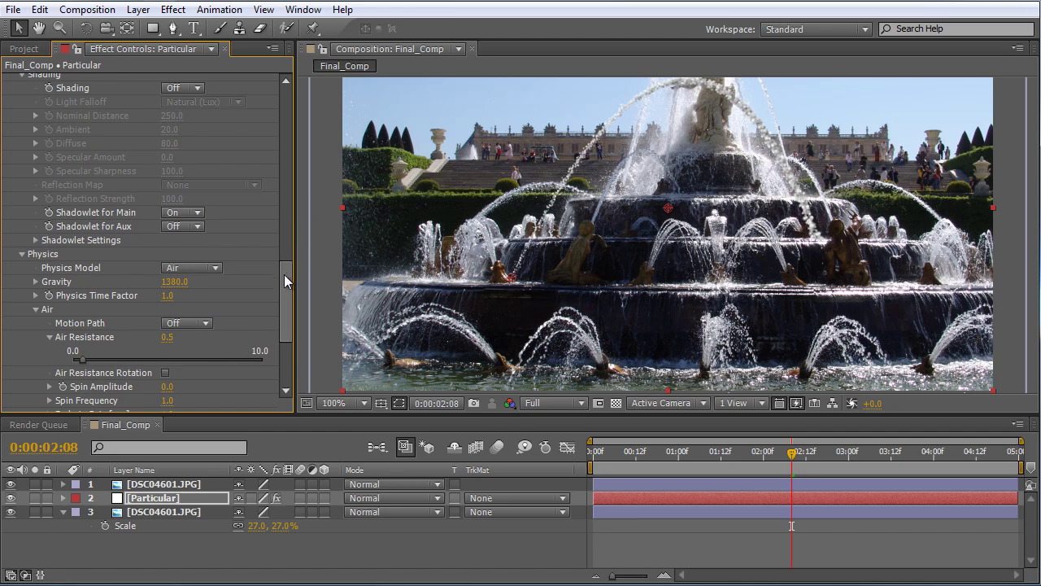
Step: Set the particle Transfer Mode to Add
left_click_drag(283, 274, 288, 256)
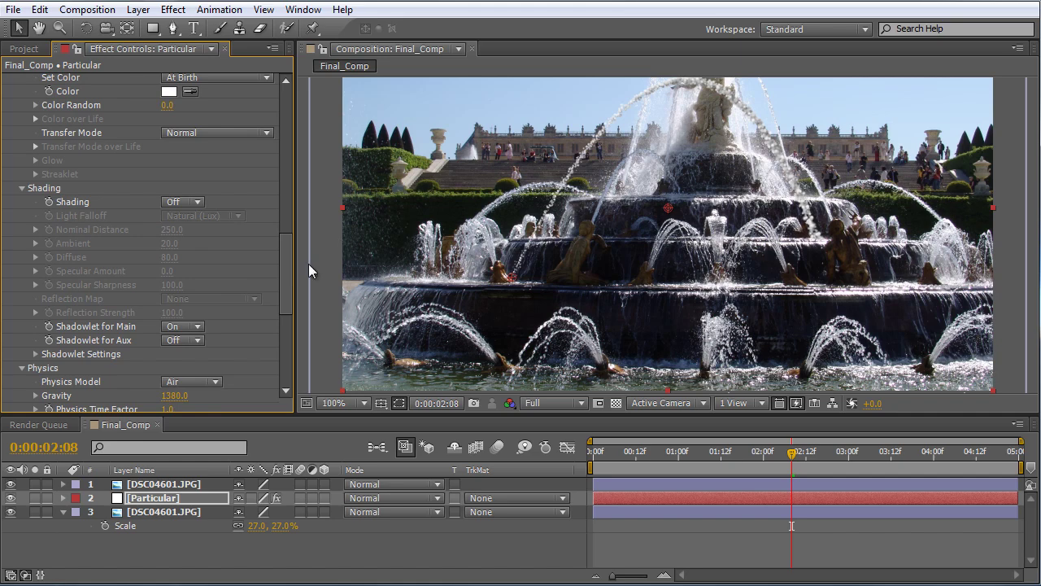
left_click_drag(284, 273, 287, 259)
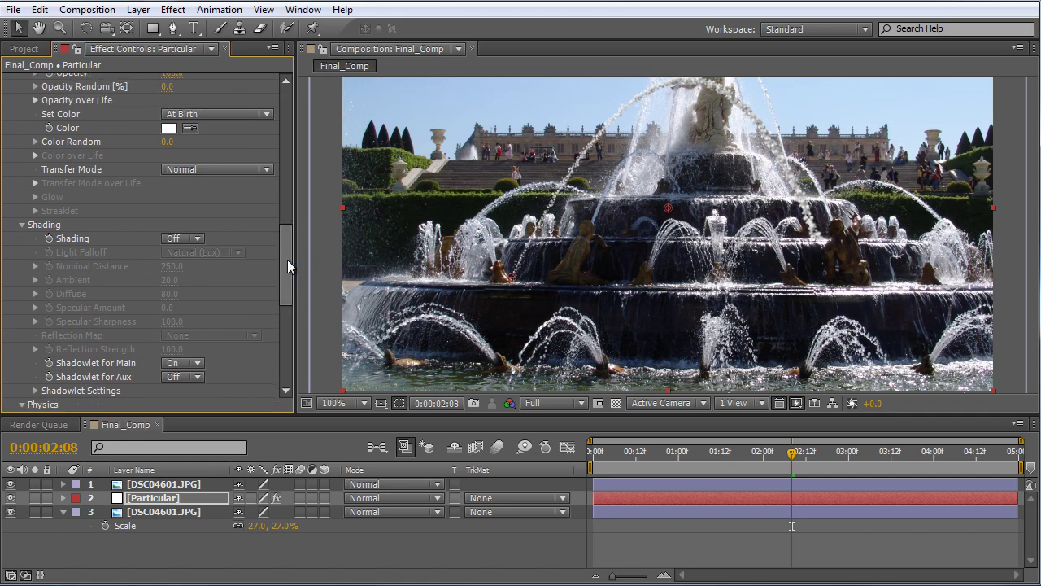
left_click(239, 173)
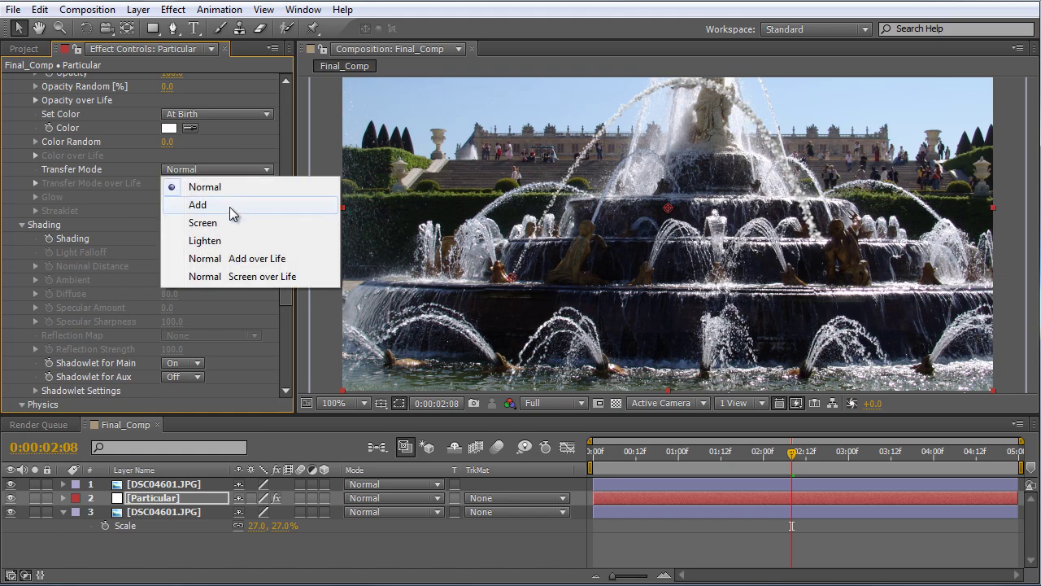
left_click(229, 207)
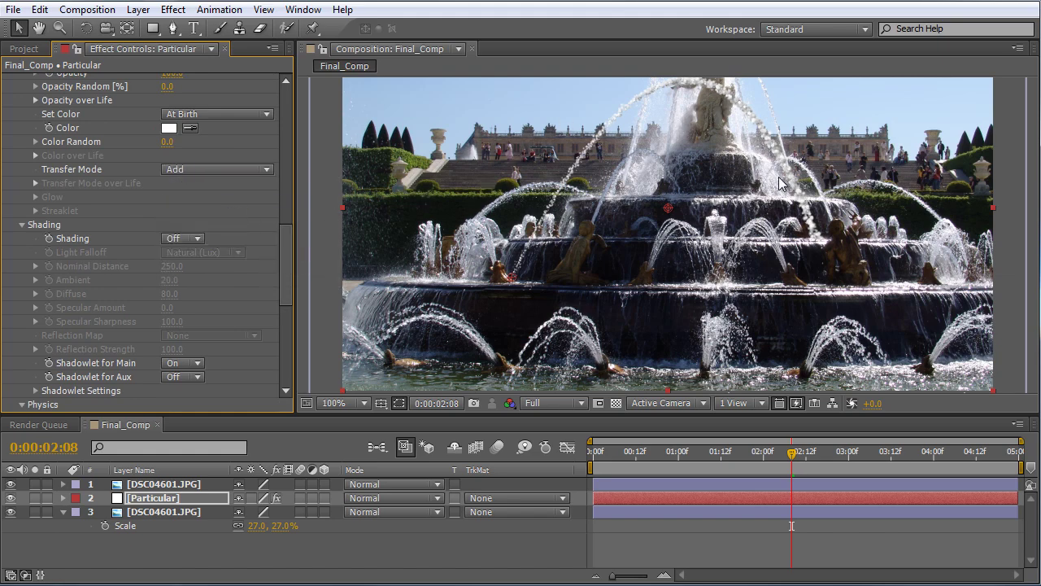
scroll(705, 187, "up", 3)
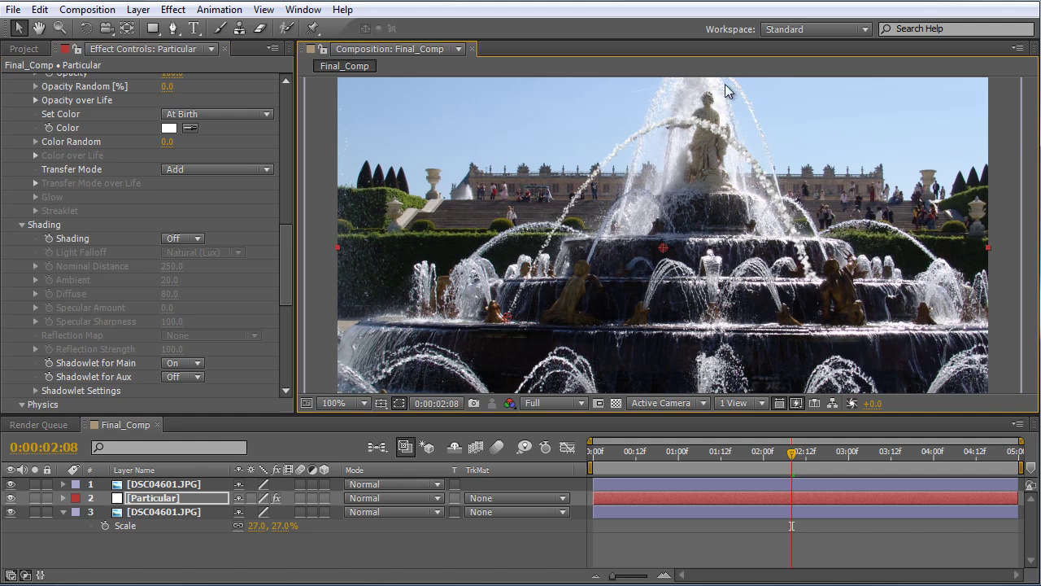
Step: Change the shadowlet Color to a medium gray in Particular's Shadowlet Settings
left_click_drag(286, 242, 298, 296)
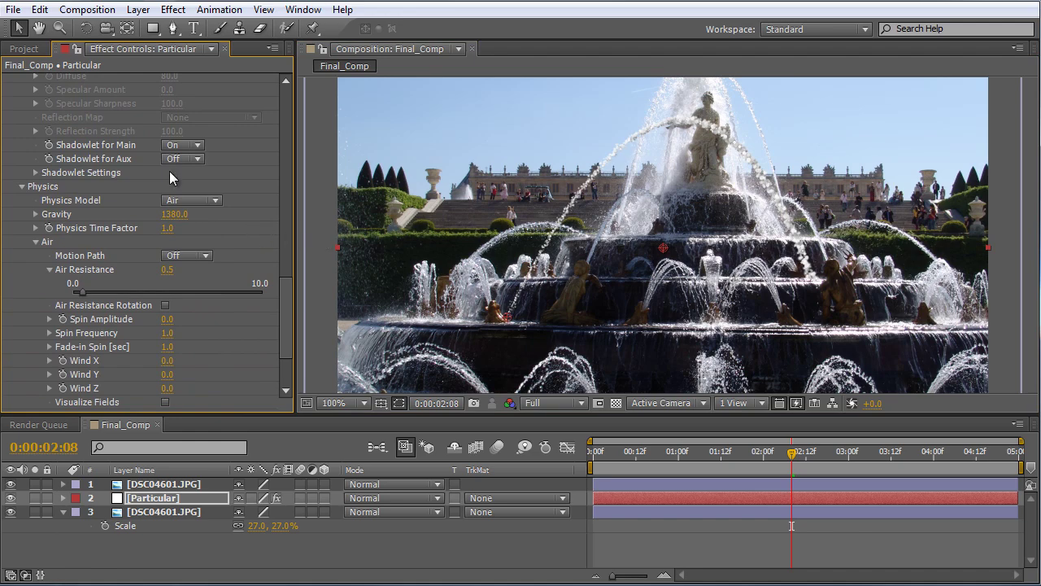
left_click(34, 172)
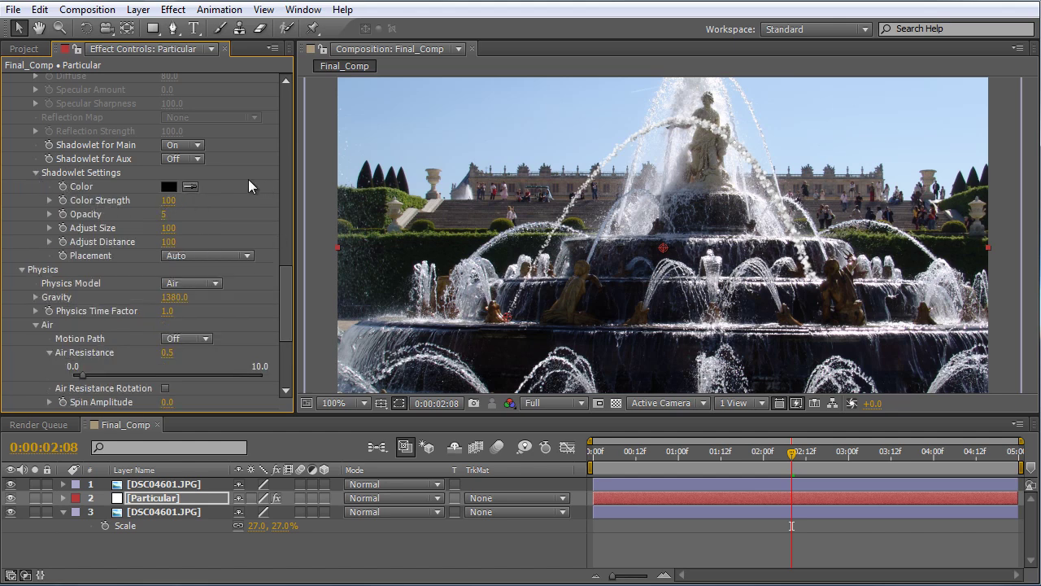
left_click(170, 187)
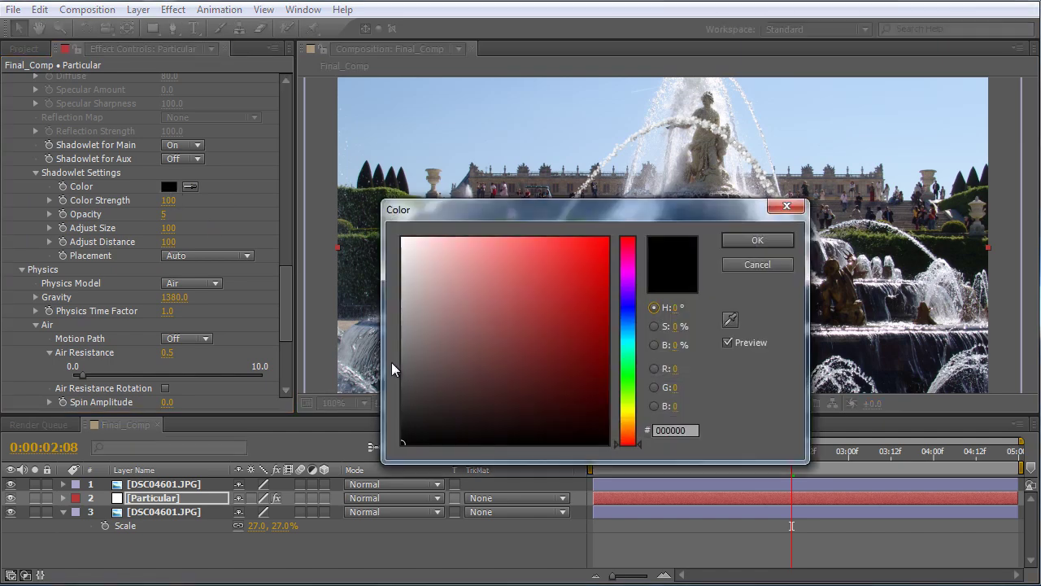
left_click(430, 332)
left_click(757, 240)
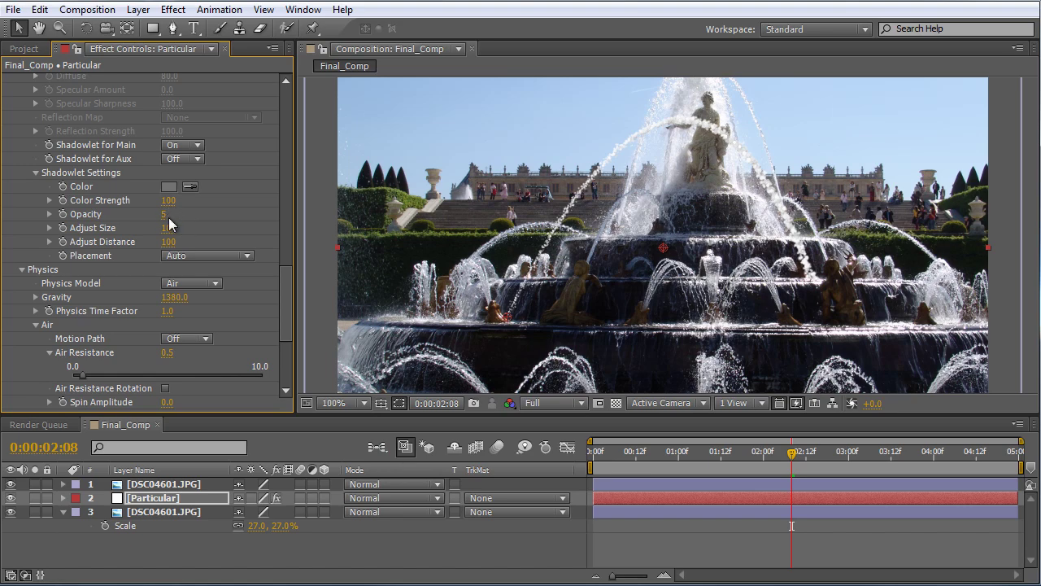
Step: Adjust the Shadowlet Settings to Opacity 18, Color Strength 52 and Adjust Size 65
left_click_drag(168, 215, 251, 220)
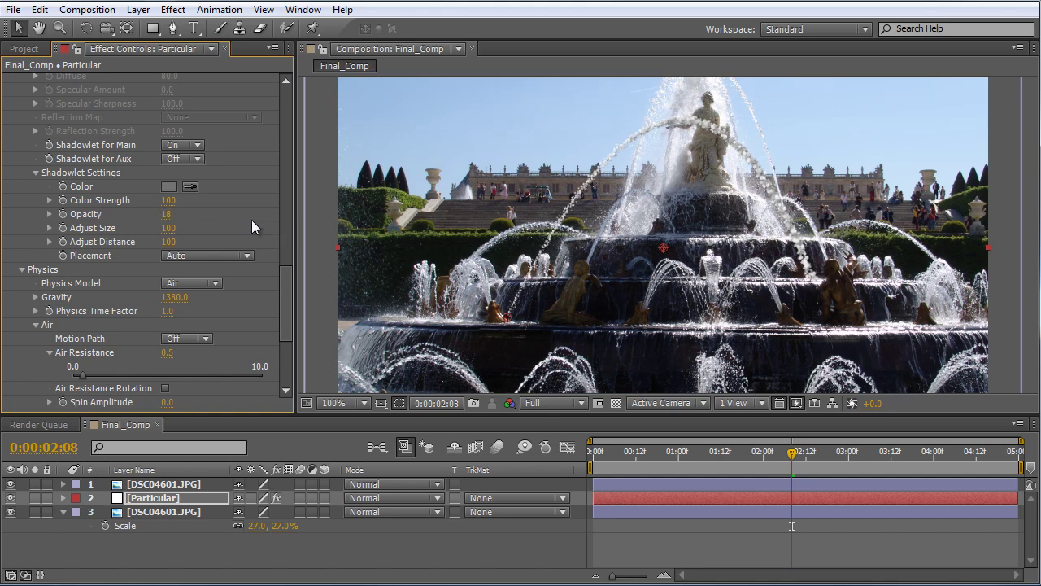
left_click_drag(168, 200, 136, 211)
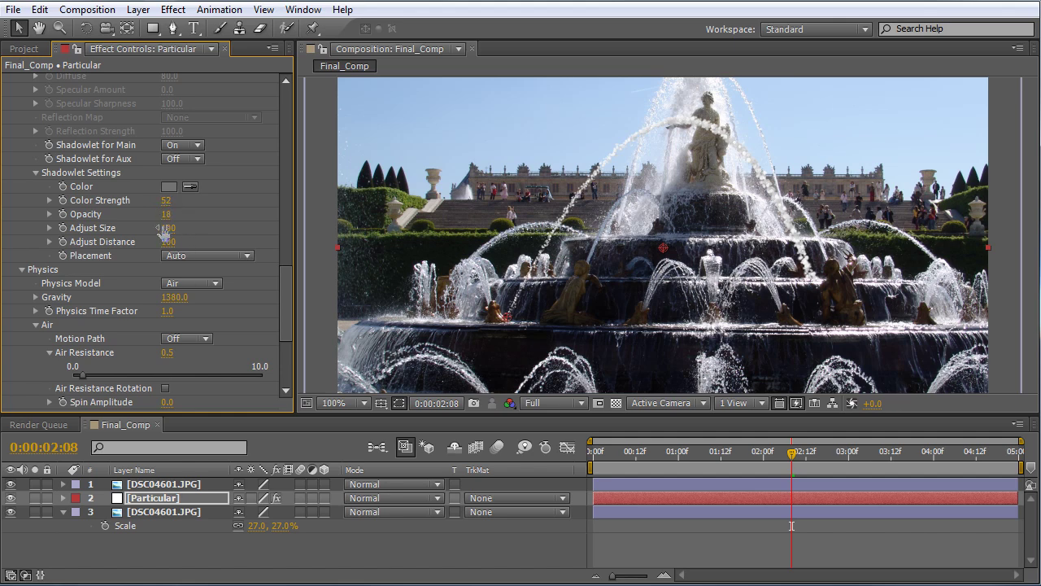
left_click_drag(167, 227, 134, 228)
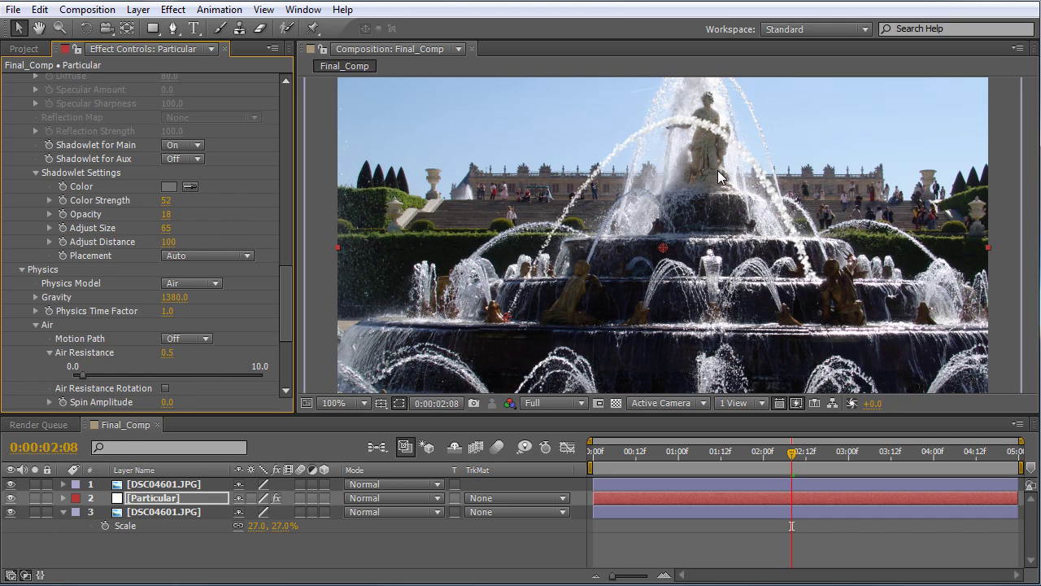
Step: Expand the Motion Blur options within Particular's Rendering settings
left_click_drag(277, 283, 311, 367)
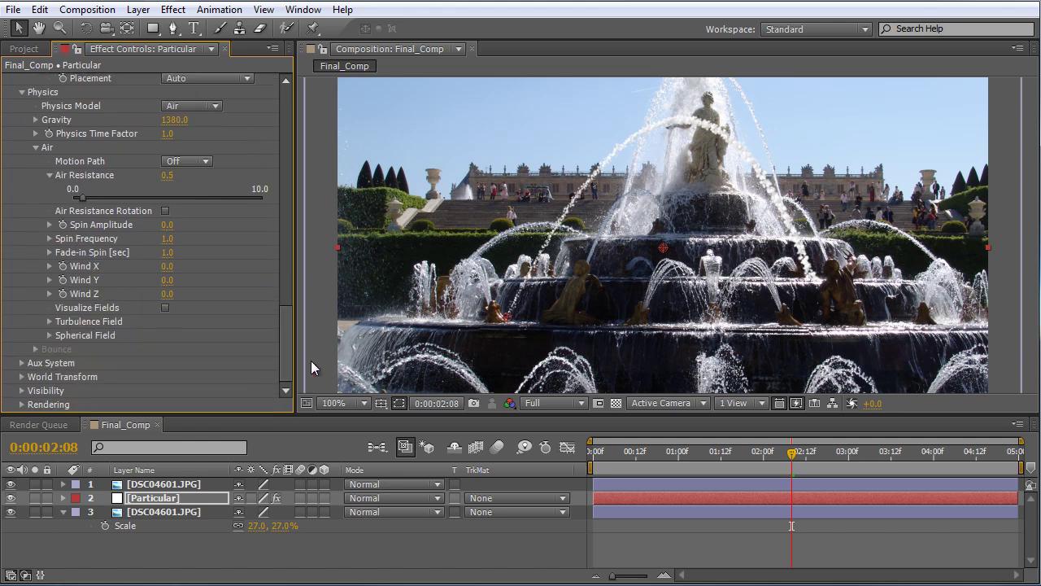
left_click(22, 405)
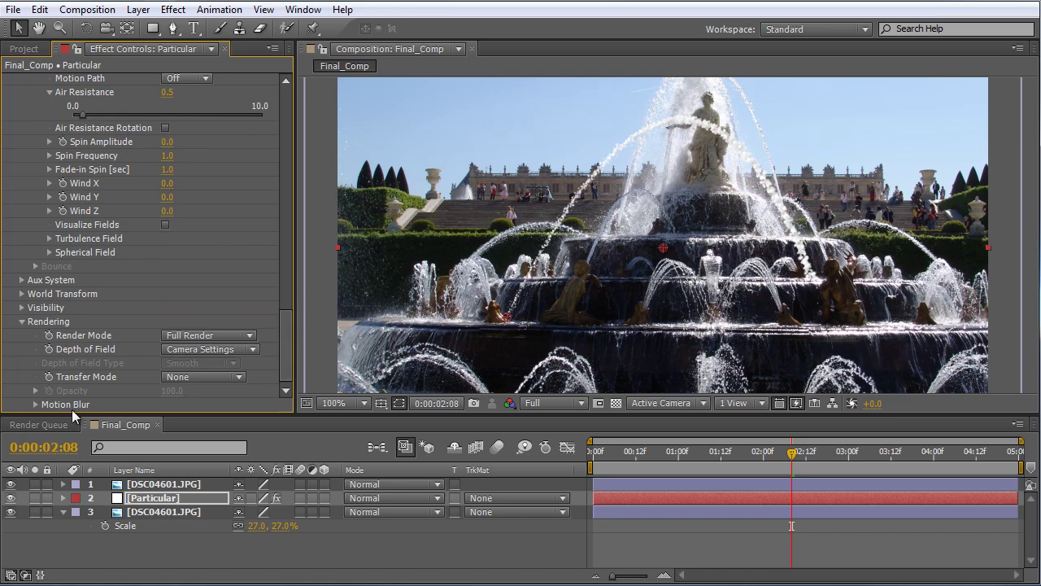
left_click(34, 405)
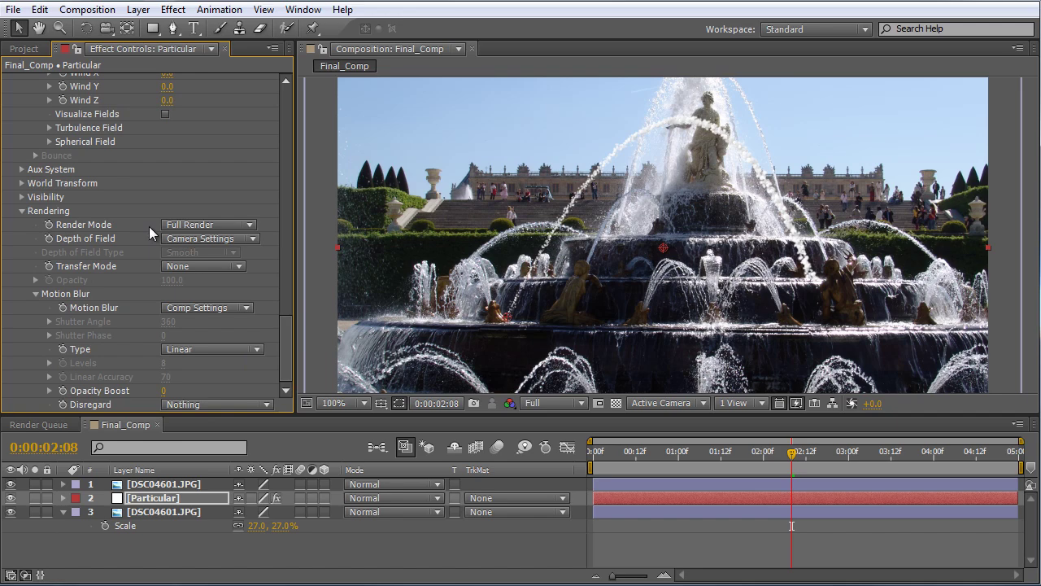
Step: Try enabling motion blur for the Particular layer and for the composition
left_click(205, 309)
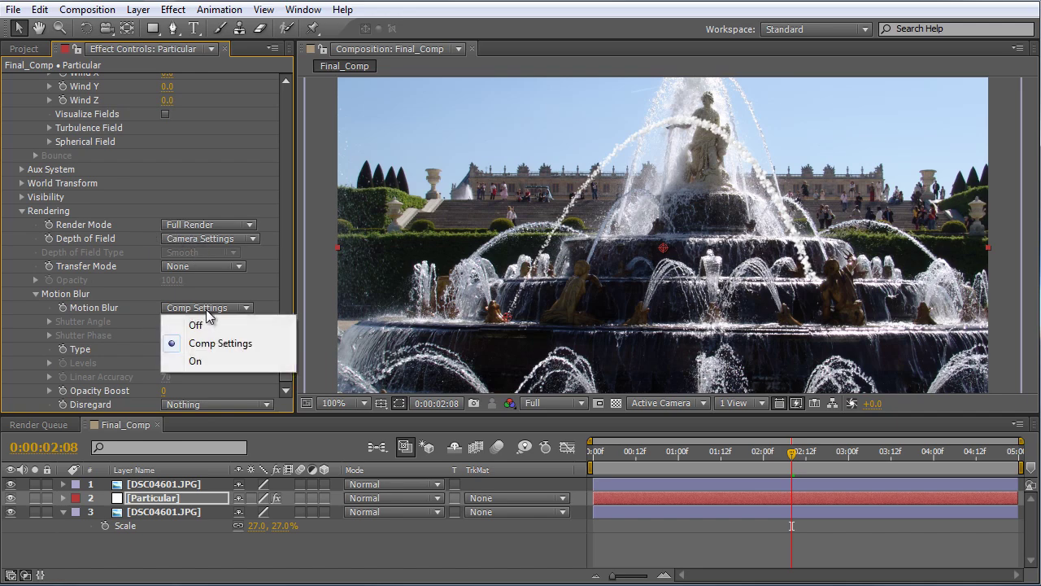
left_click(293, 499)
left_click(300, 498)
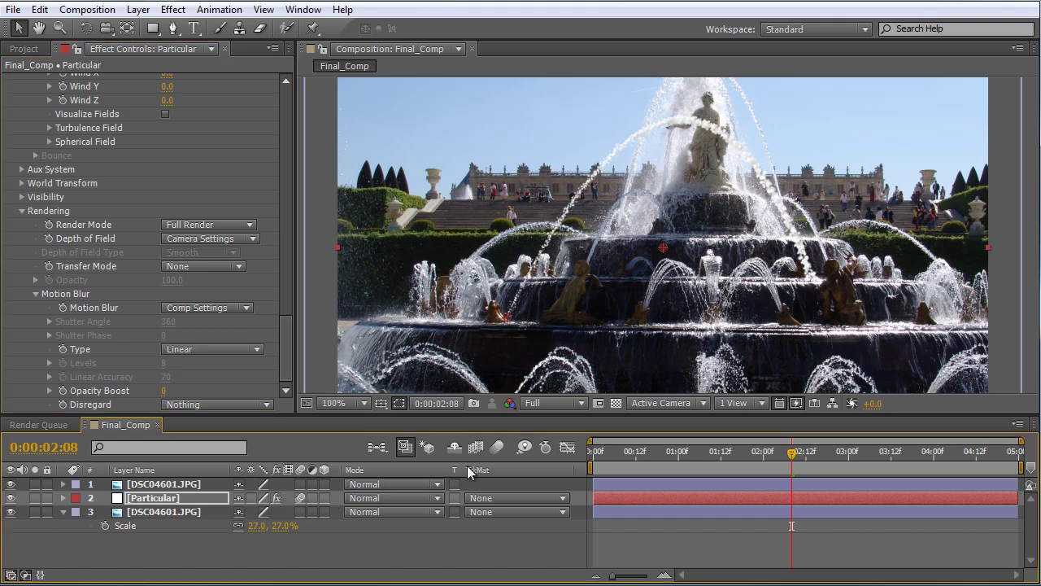
left_click(498, 447)
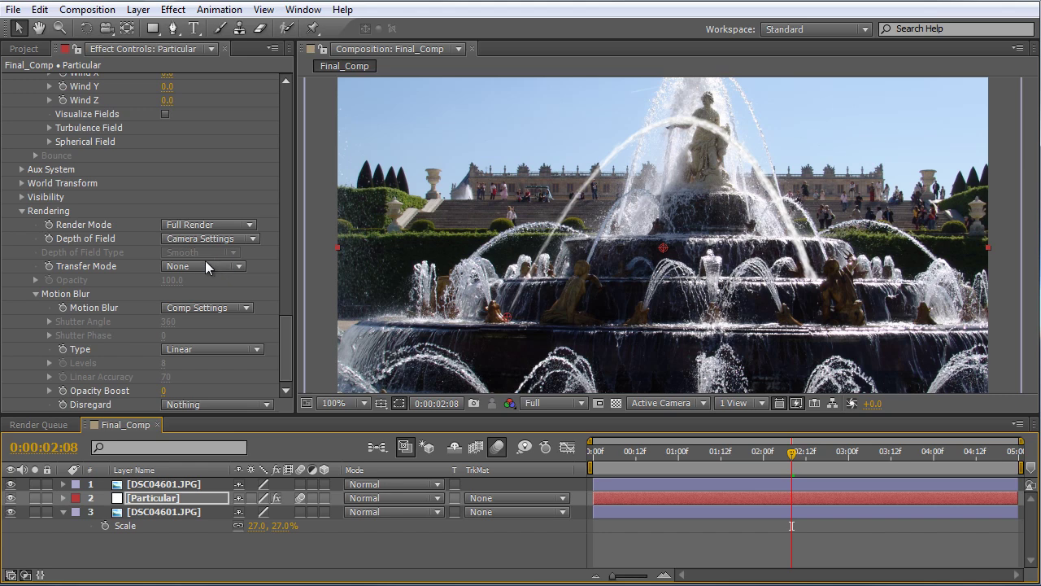
Step: Set Particular's own Motion Blur to On and disable the layer and composition motion blur switches
left_click(201, 310)
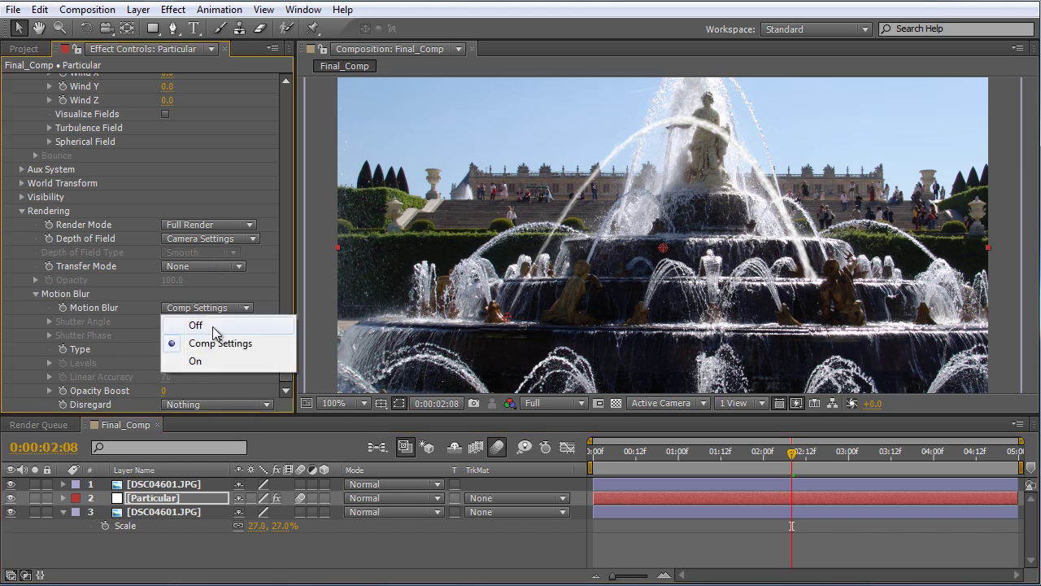
left_click(217, 363)
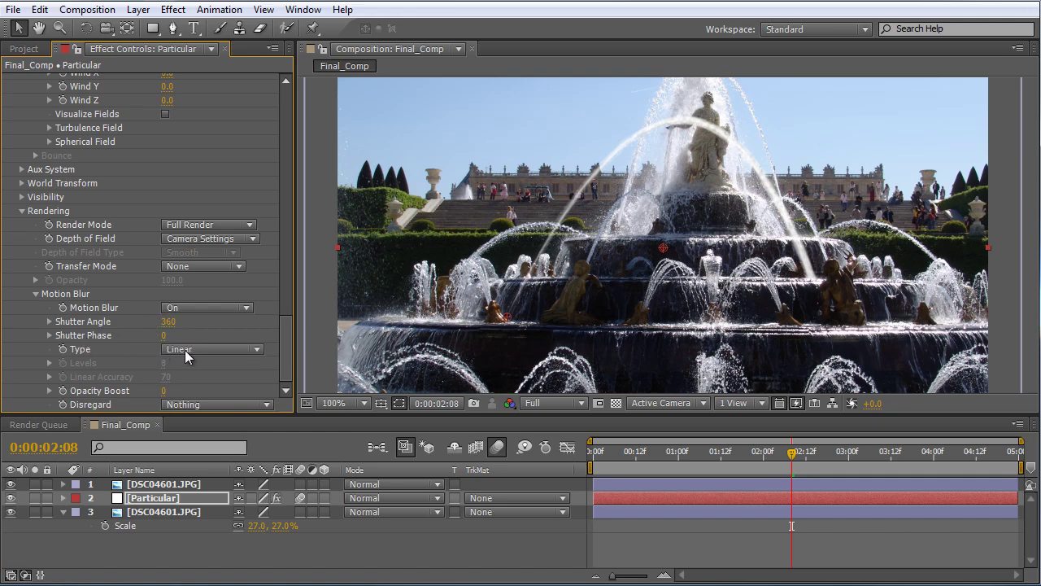
left_click(300, 497)
left_click(497, 447)
Step: Lower Particular's motion blur Shutter Angle to 31
left_click_drag(166, 321, 140, 320)
left_click_drag(122, 391, 99, 521)
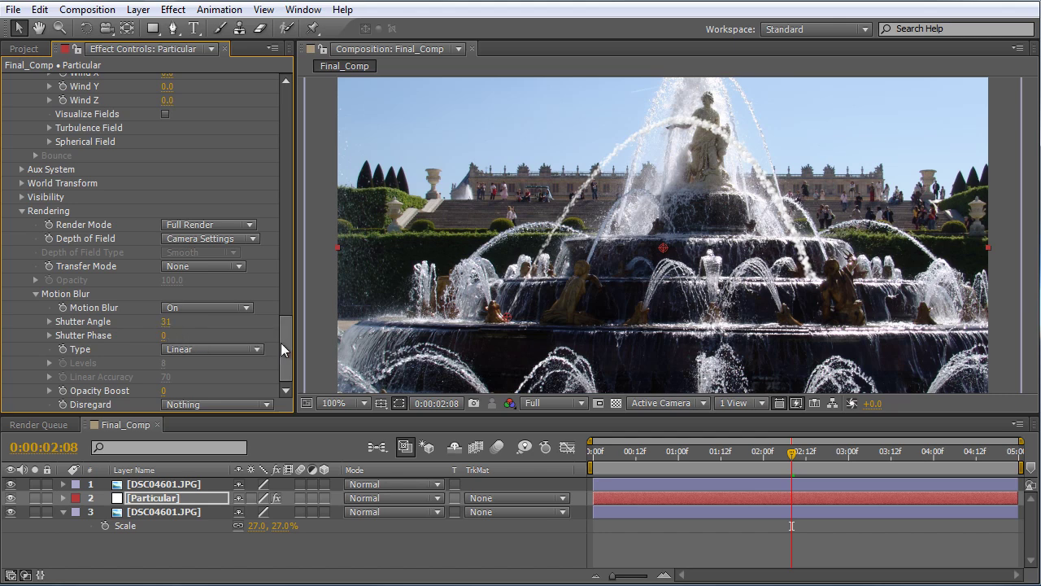
Step: Try the Subframe Sample blur type and an Opacity Boost of 23, restoring Linear and 0
left_click(225, 351)
left_click(218, 385)
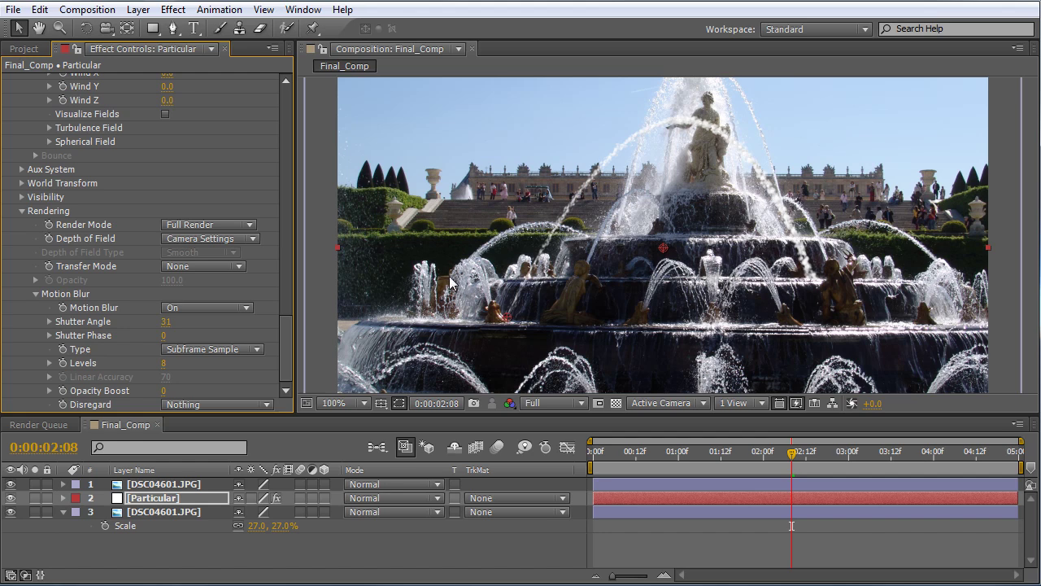
left_click(213, 353)
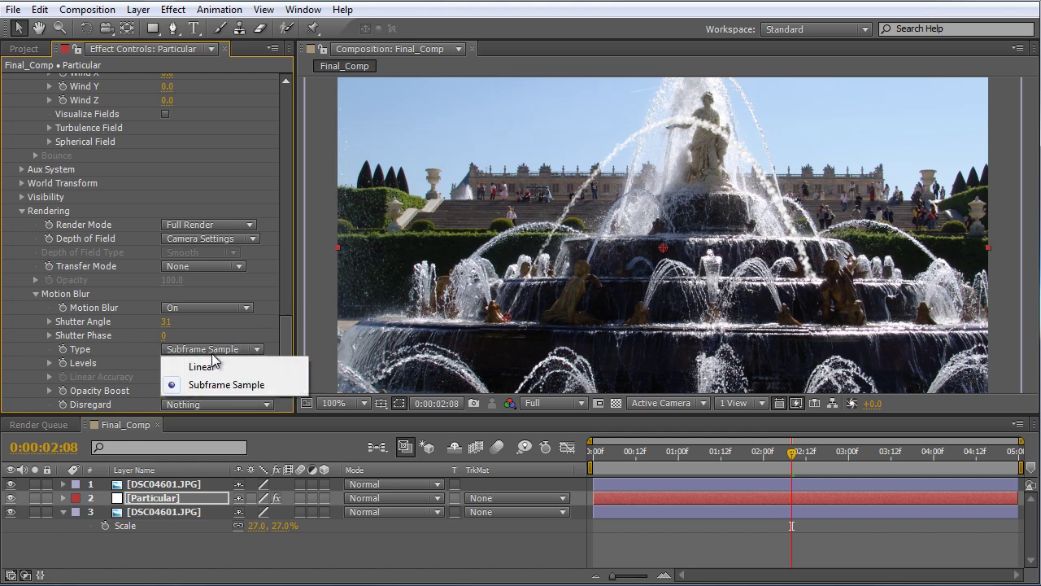
left_click(214, 366)
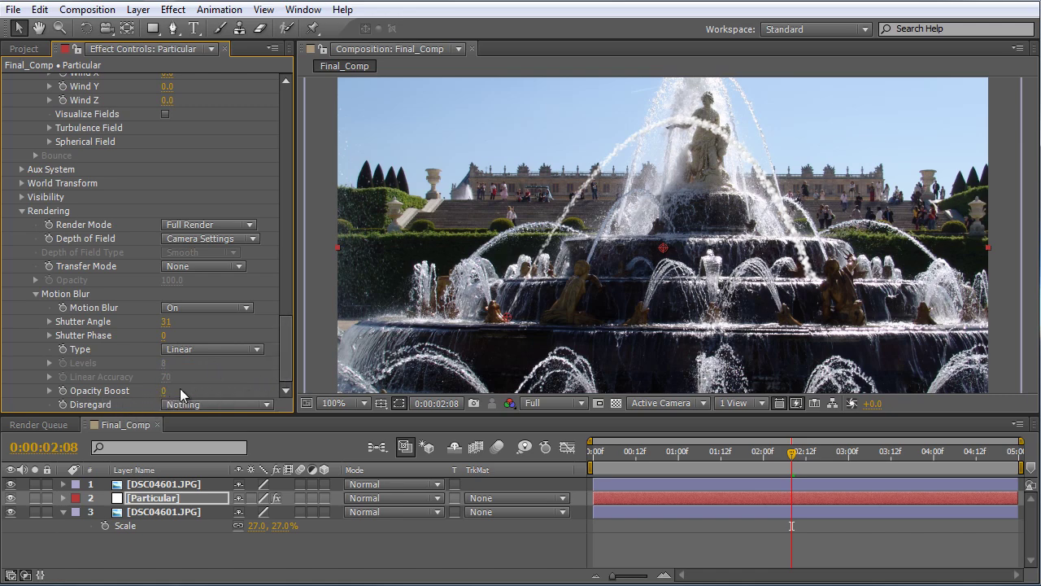
left_click_drag(180, 389, 199, 388)
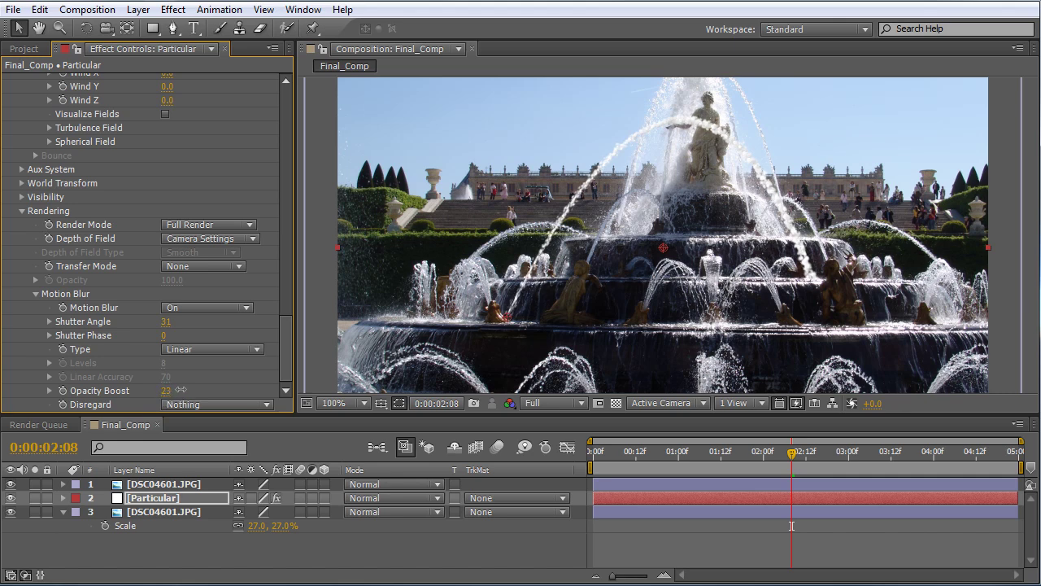
left_click_drag(169, 393, 106, 392)
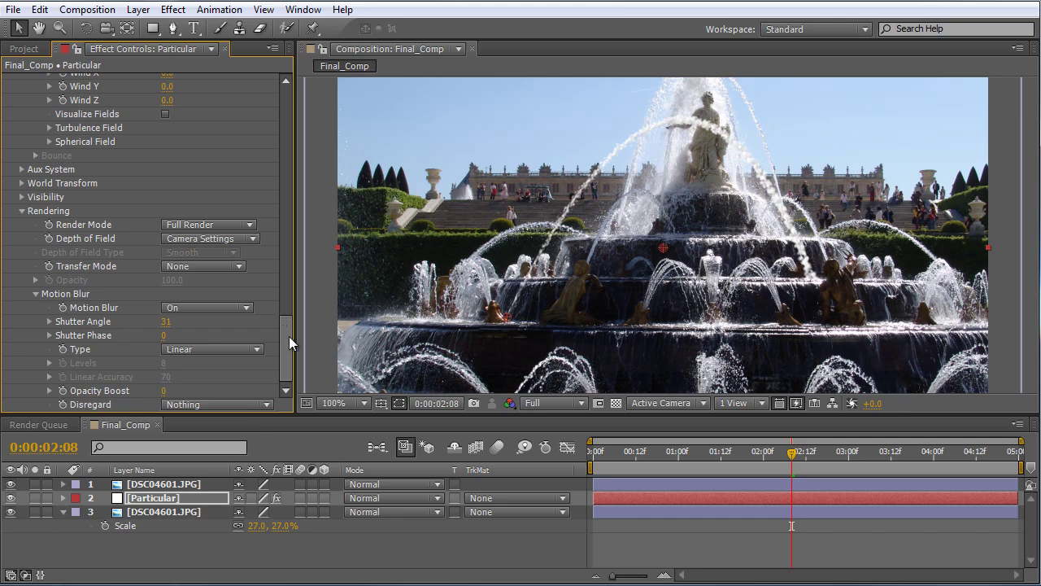
Step: Collapse the Particular effect's settings and add a Curves effect to the Particular layer
left_click_drag(289, 336, 312, 90)
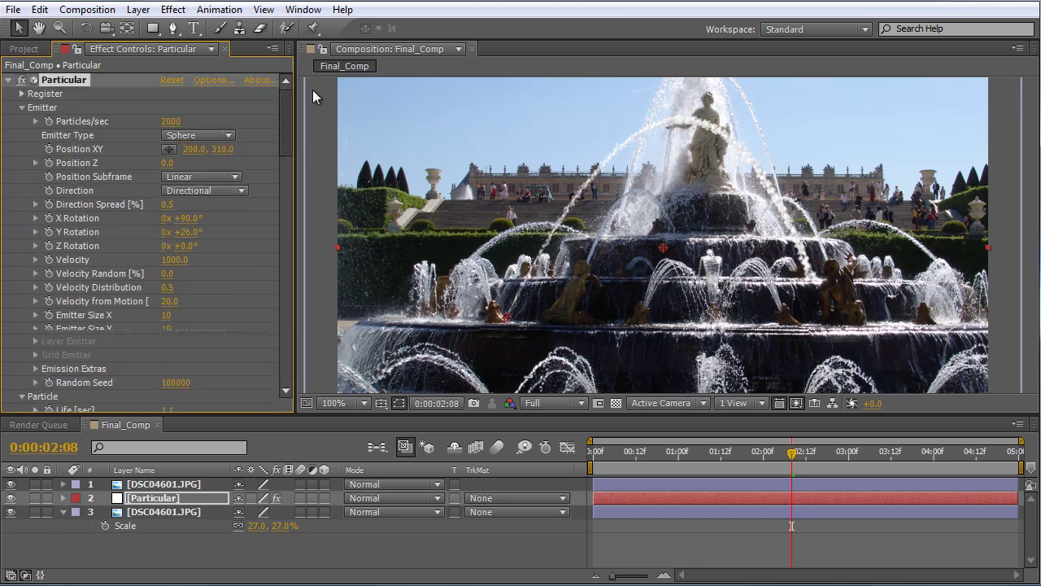
left_click(8, 80)
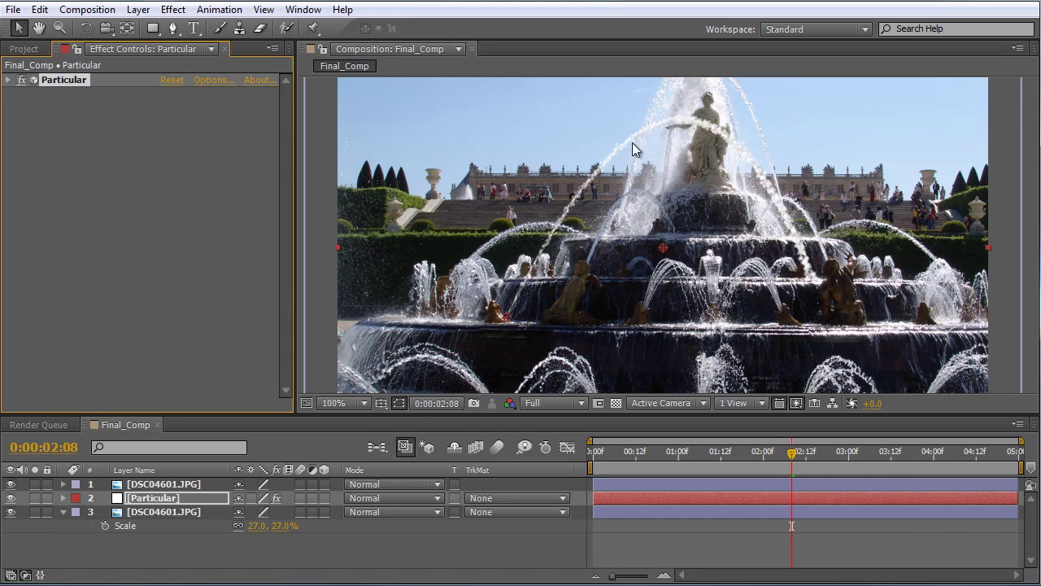
left_click(174, 9)
mouse_move(285, 101)
left_click(520, 387)
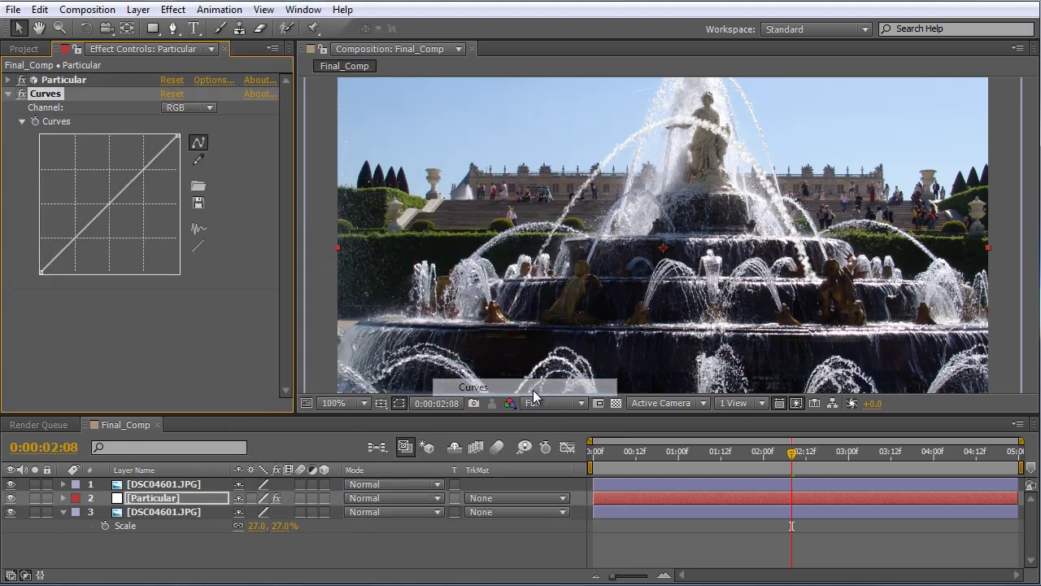
Step: Raise the midtones of the Blue channel curve to tint the water stream
left_click(202, 108)
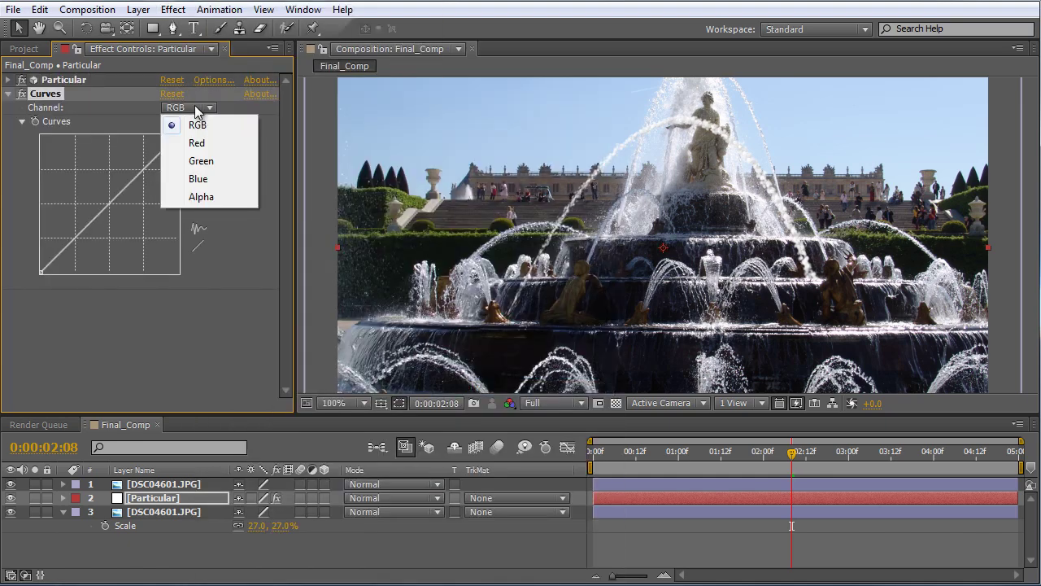
left_click(208, 178)
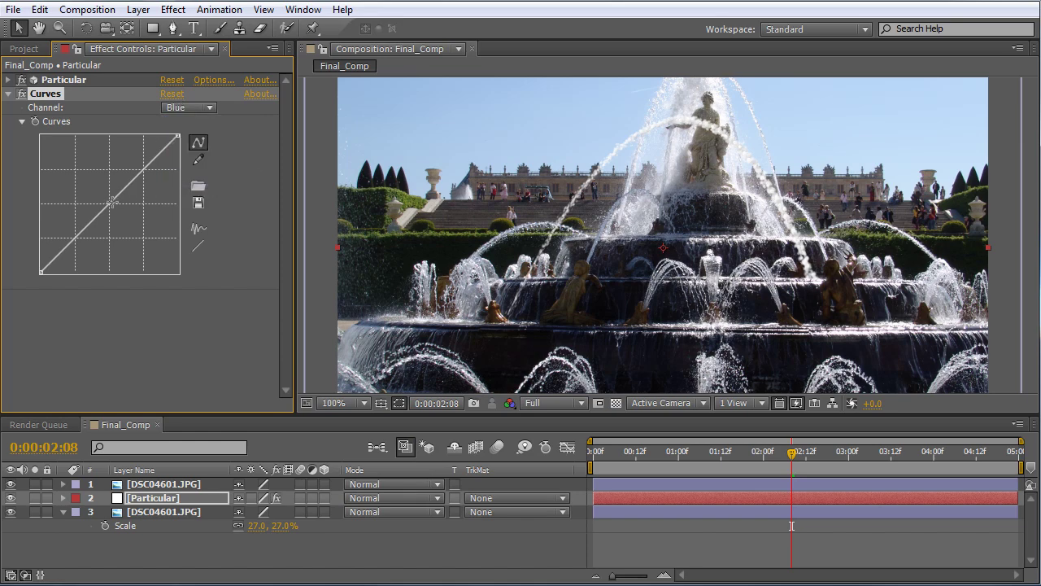
left_click_drag(106, 206, 97, 198)
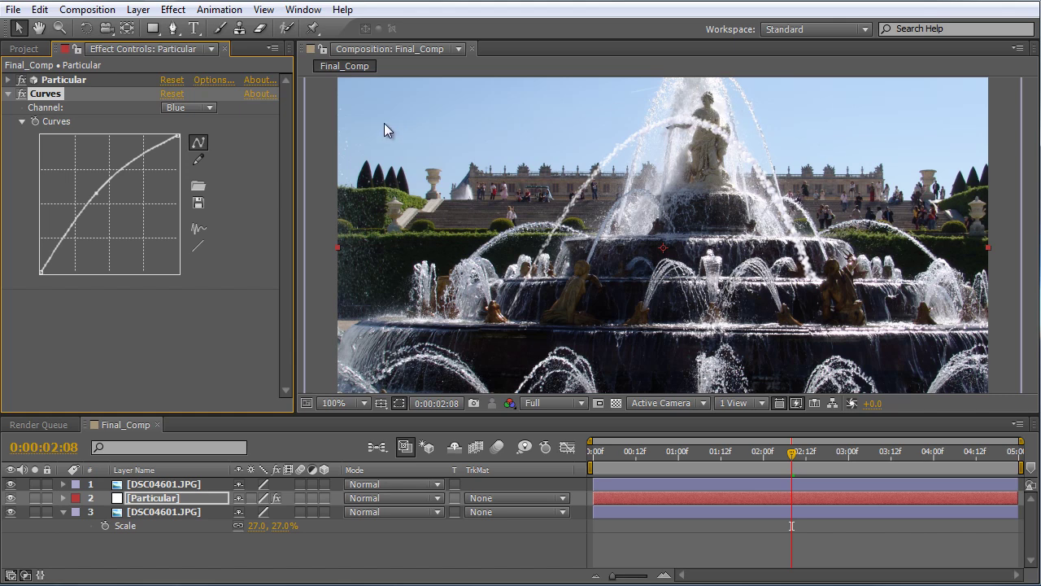
Step: Raise the midtones of the Green channel curve slightly
left_click(209, 109)
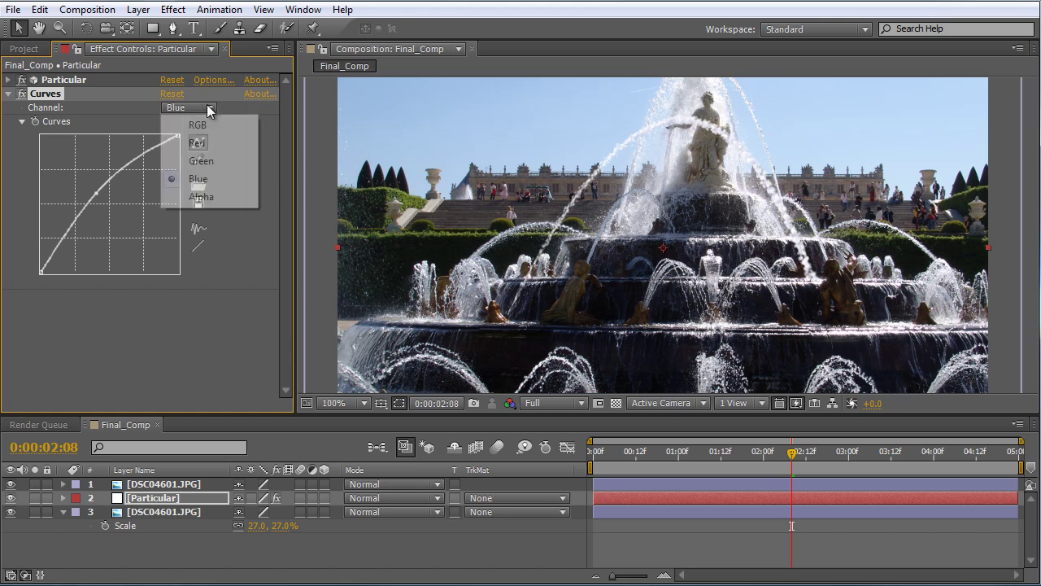
left_click(209, 162)
left_click_drag(104, 208, 104, 197)
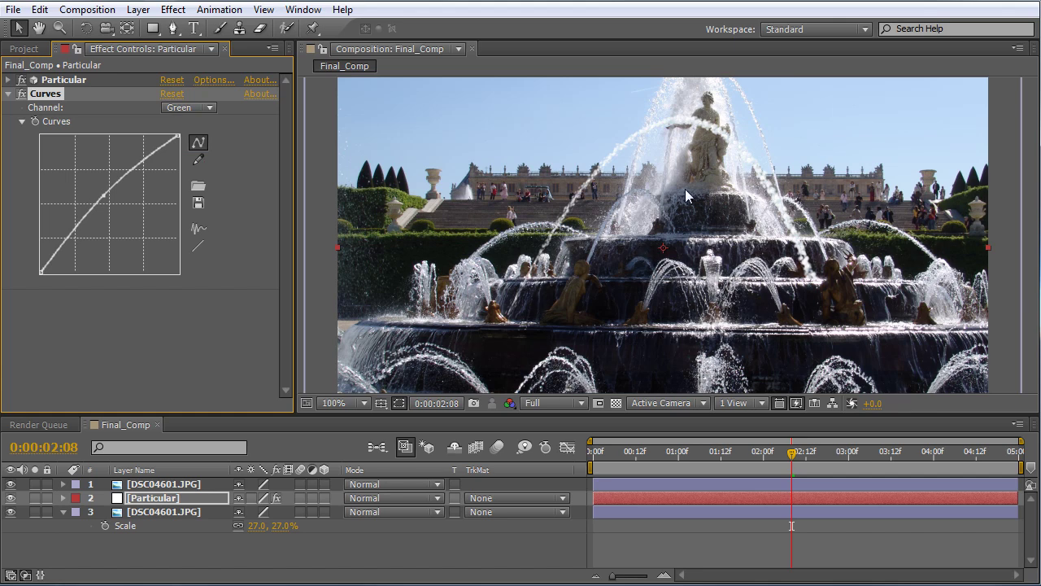
Step: Fine-tune the midtones of the Blue channel curve and collapse the Curves effect's settings
left_click(177, 108)
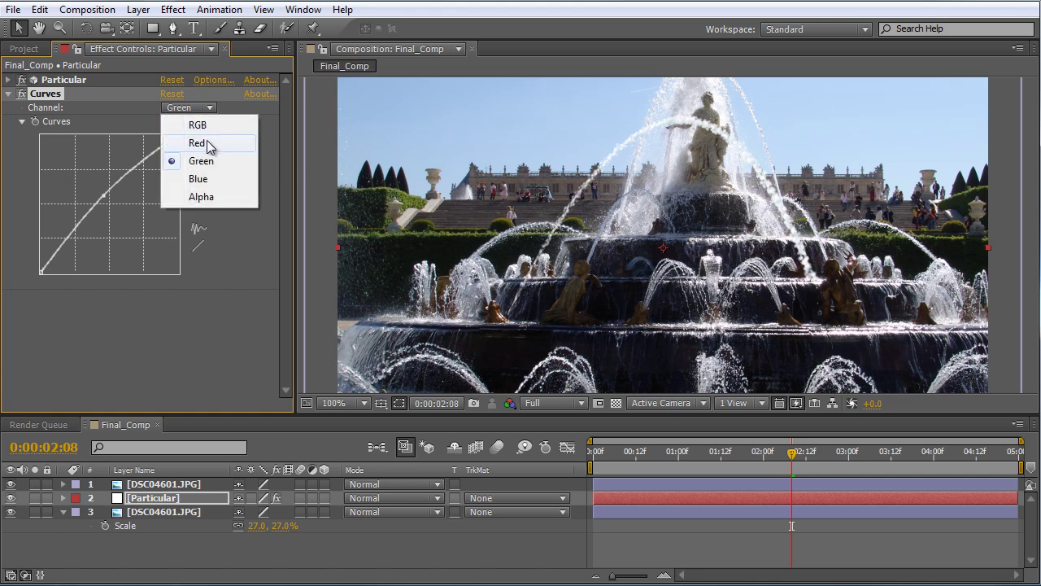
left_click(203, 178)
mouse_move(99, 192)
left_mouse_down()
mouse_move(109, 208)
mouse_move(101, 191)
left_mouse_up()
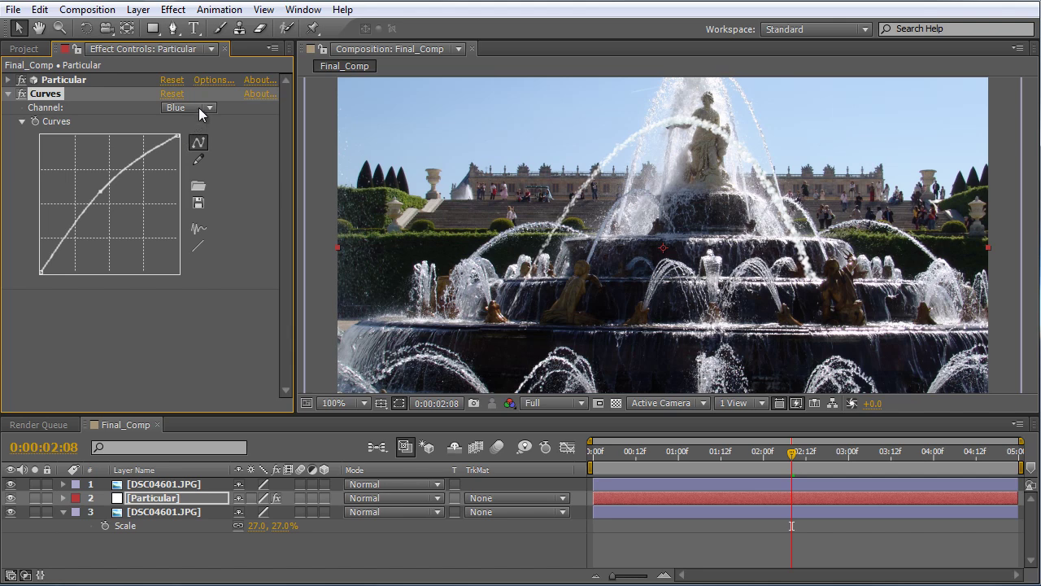
left_click(8, 94)
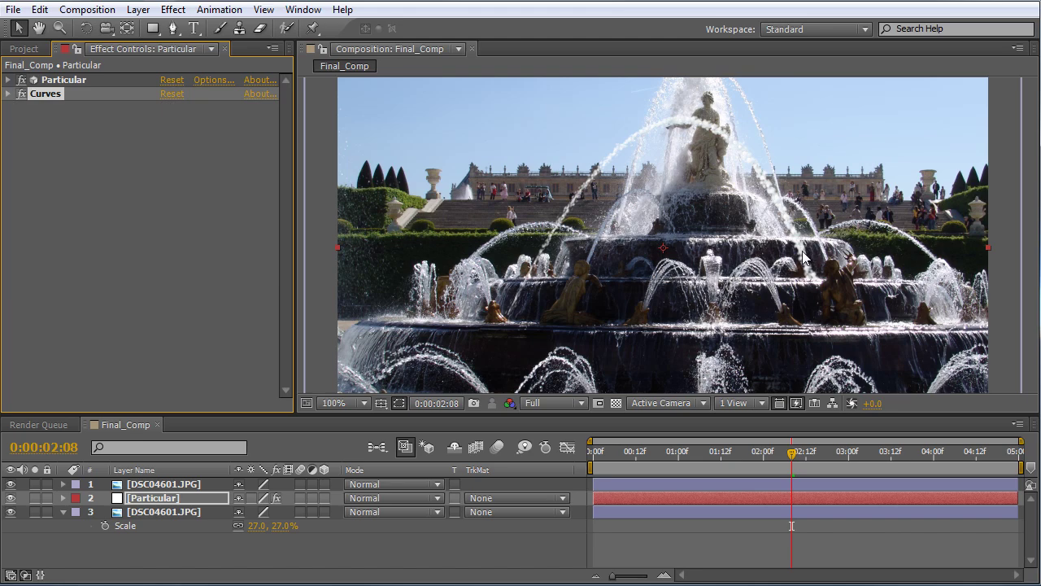
Step: Add a CC Glass effect to the Particular layer
left_click(161, 504)
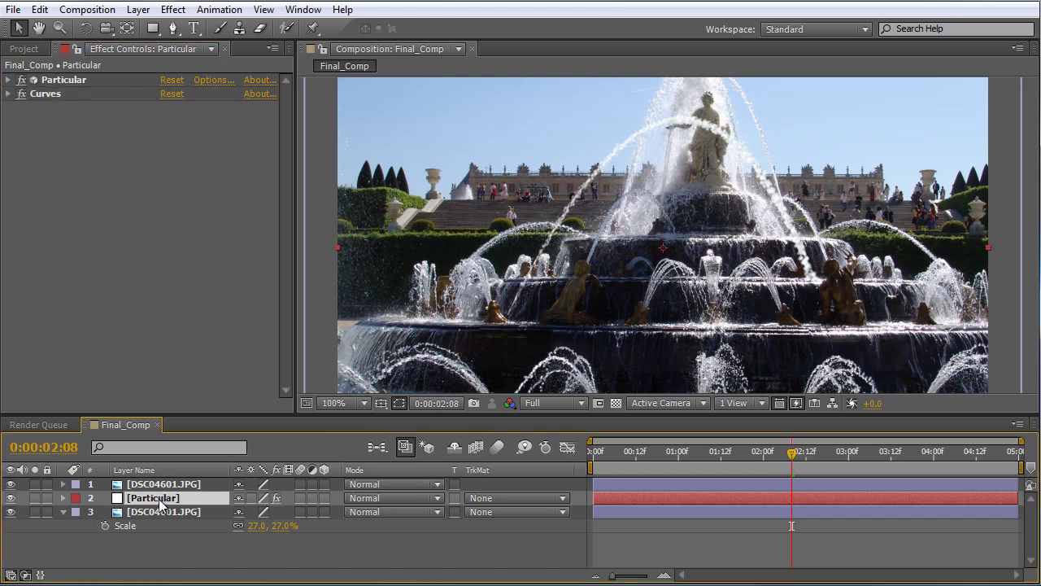
left_click(172, 9)
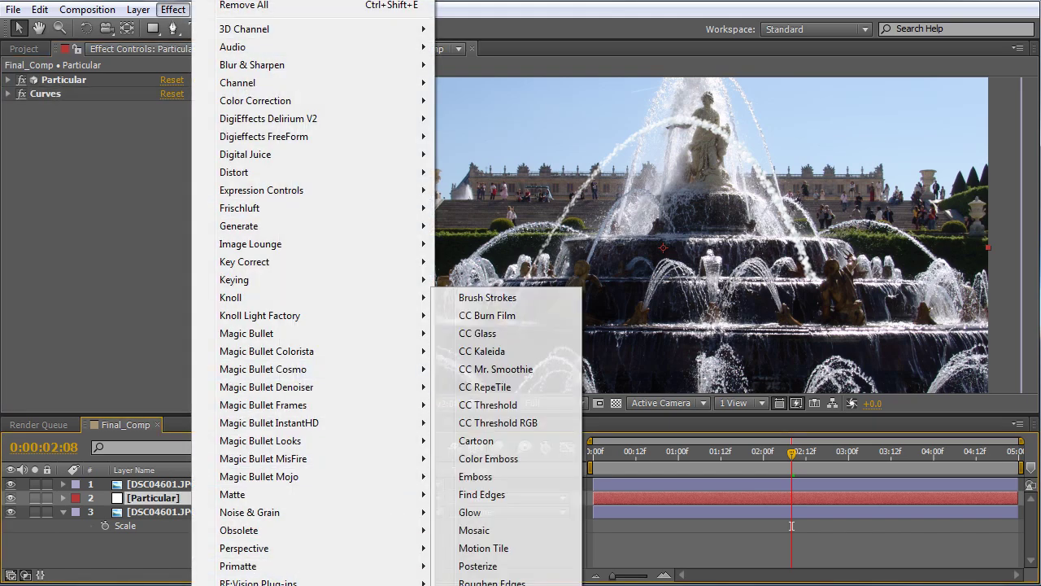
left_click(497, 336)
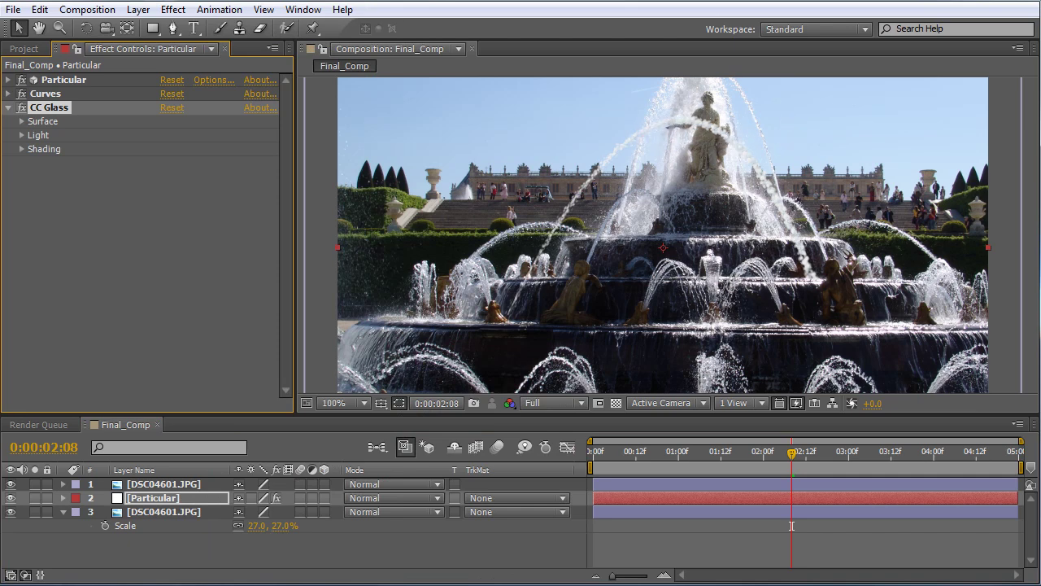
Step: Set CC Glass's Light Height to 74 and Light Intensity to 93
left_click(22, 135)
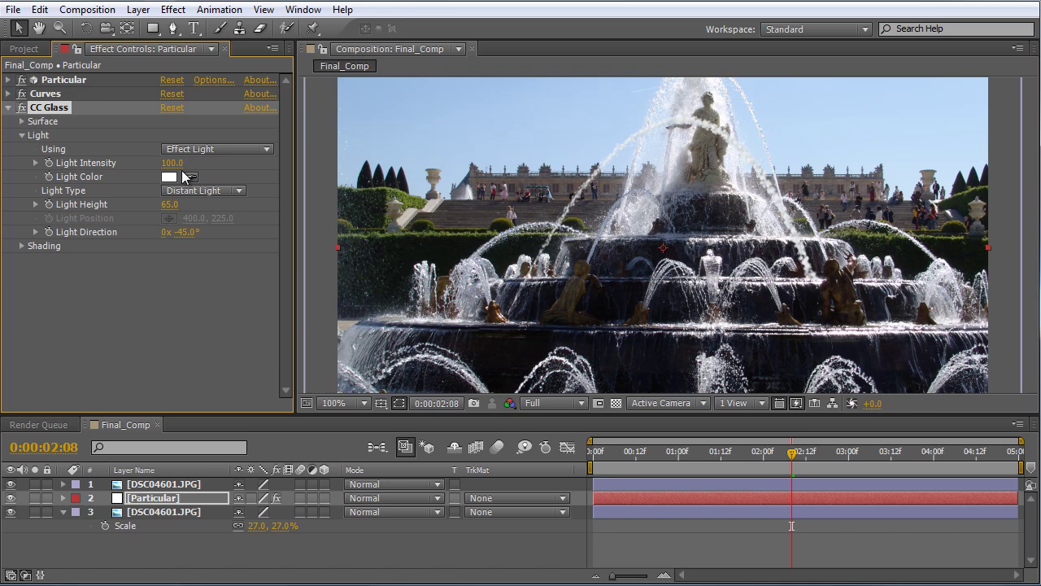
left_click(170, 204)
type("100")
key("Return")
left_click_drag(175, 205, 192, 211)
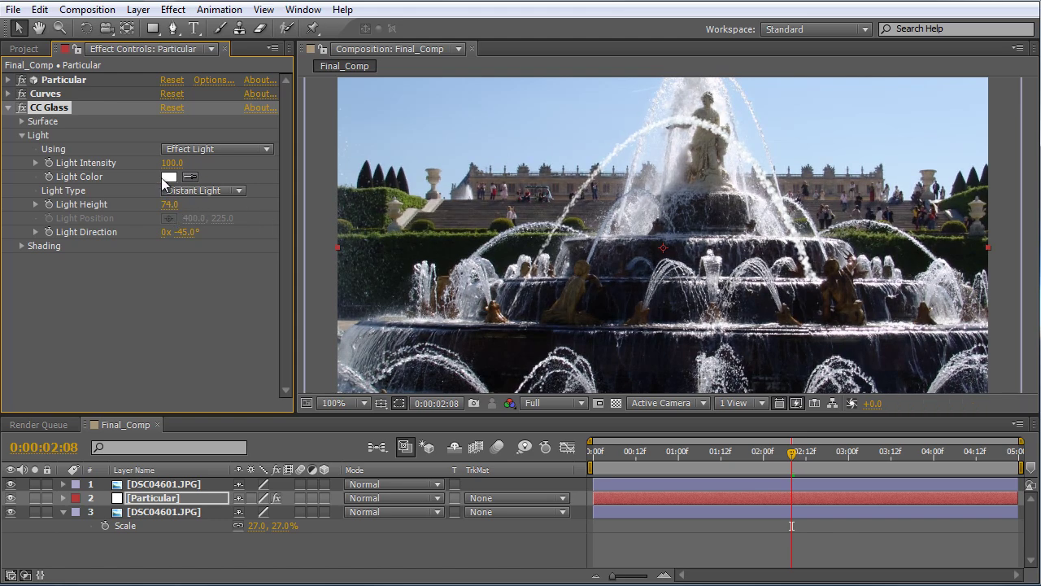
left_click_drag(168, 162, 144, 157)
Step: Redraw Particular's Size over Life graph as a gentle curved rise from birth to death and set the particle Size to 1.5
left_click(52, 80)
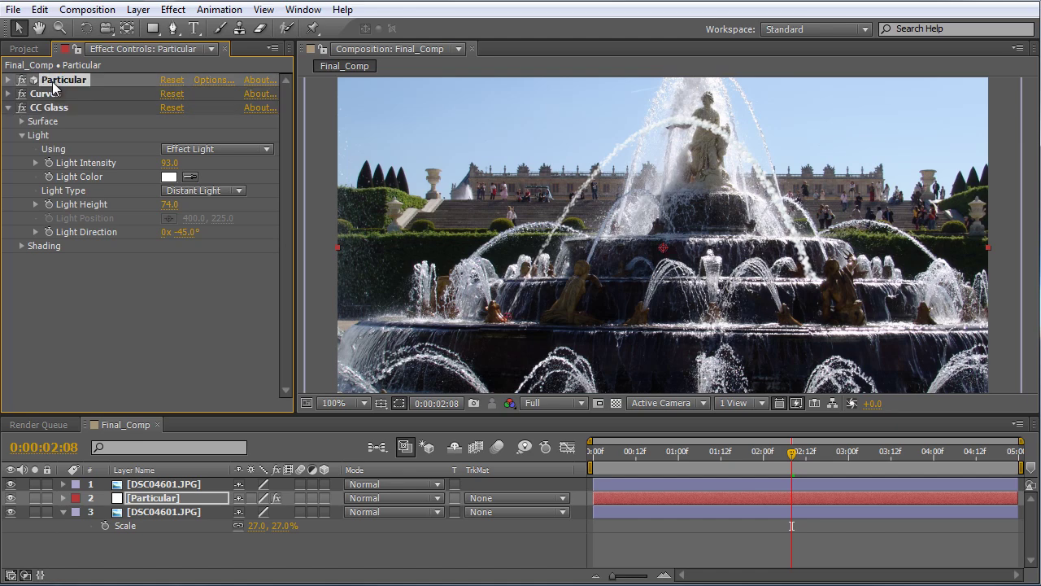
left_click(8, 79)
left_click_drag(286, 115, 296, 188)
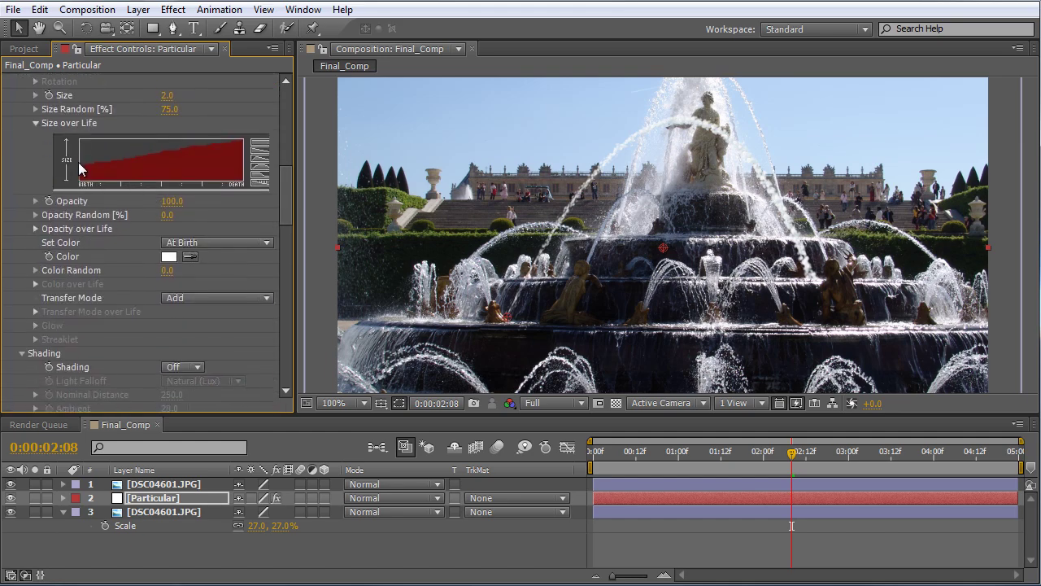
mouse_move(76, 169)
left_mouse_down()
mouse_move(134, 150)
mouse_move(247, 141)
left_mouse_up()
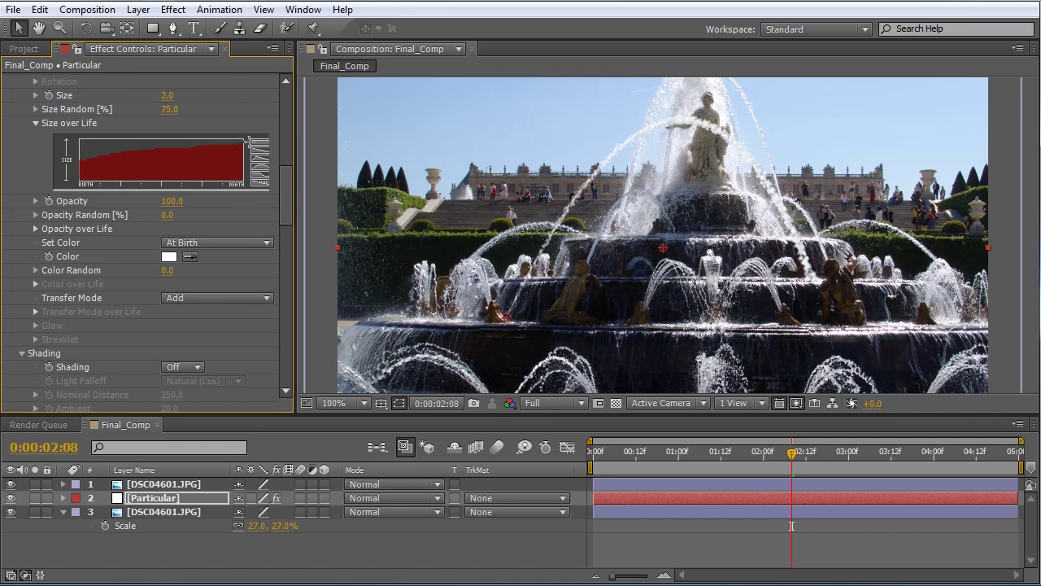
left_click(172, 96)
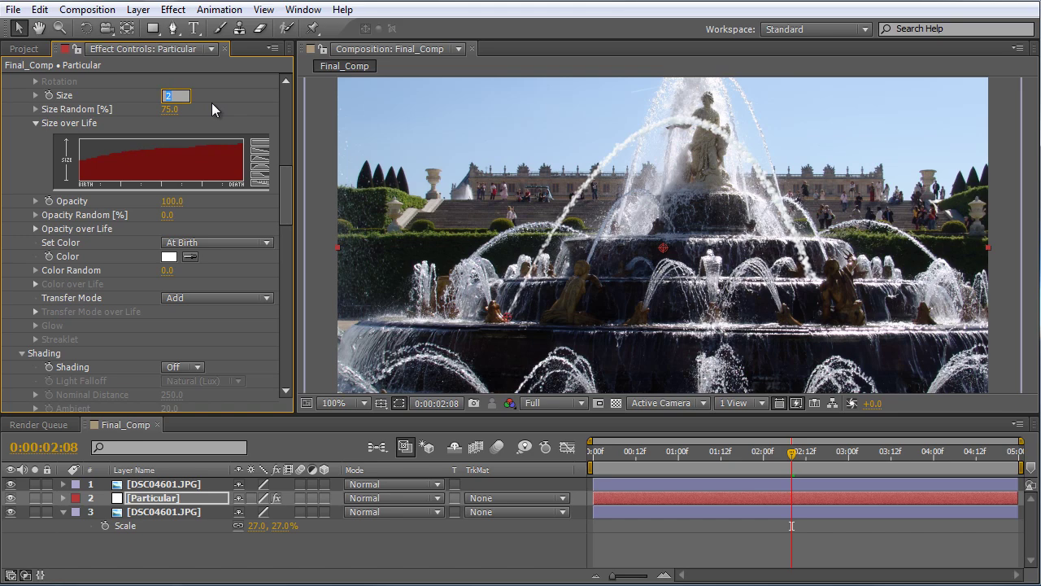
type("1.5")
key("Return")
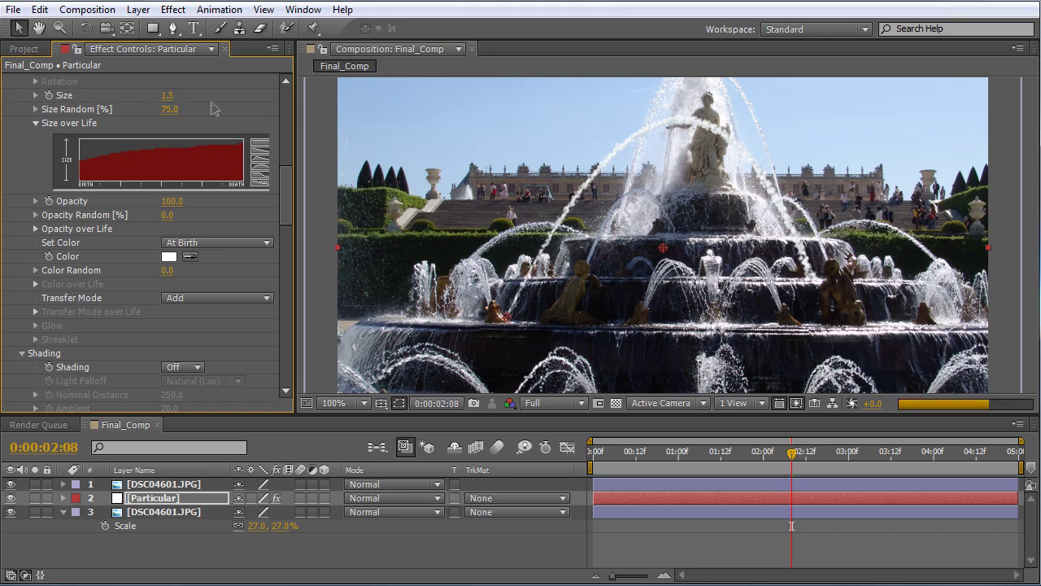
Step: Set the emitter's Particles/sec to 2780 and collapse the Particular and CC Glass settings
left_click_drag(290, 209, 295, 98)
left_click_drag(176, 117, 242, 123)
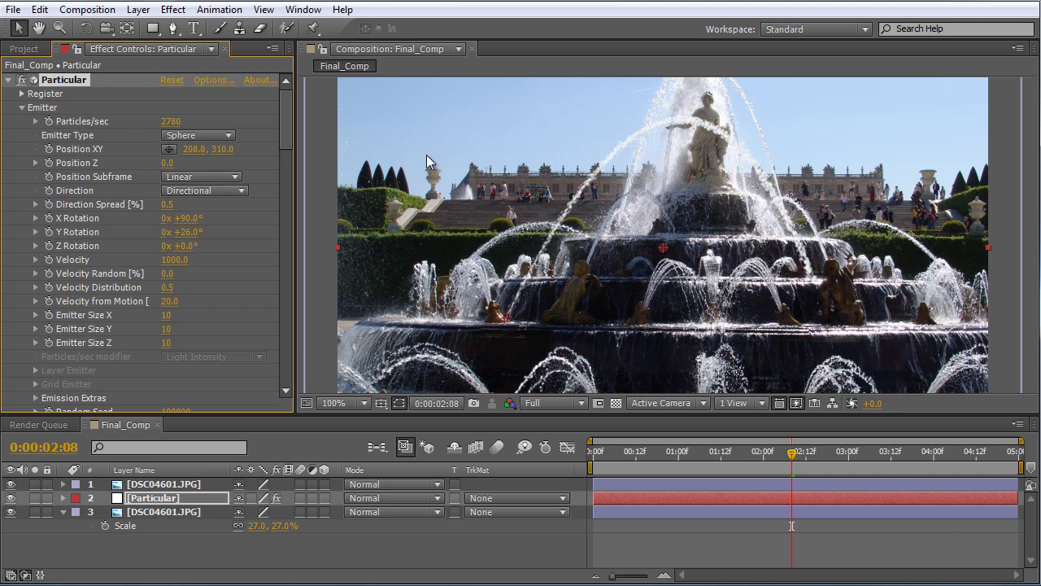
left_click(8, 79)
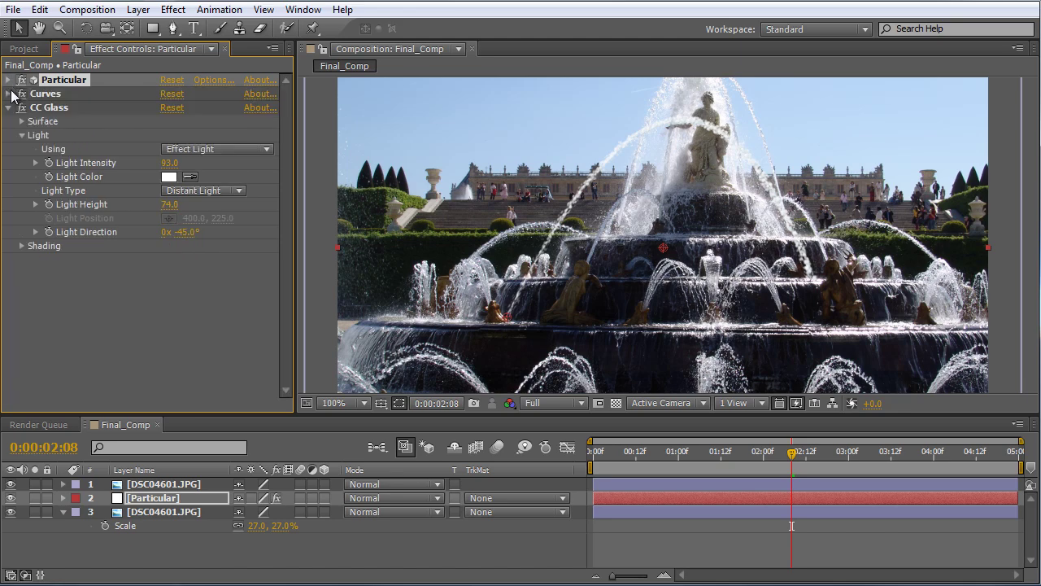
left_click(10, 107)
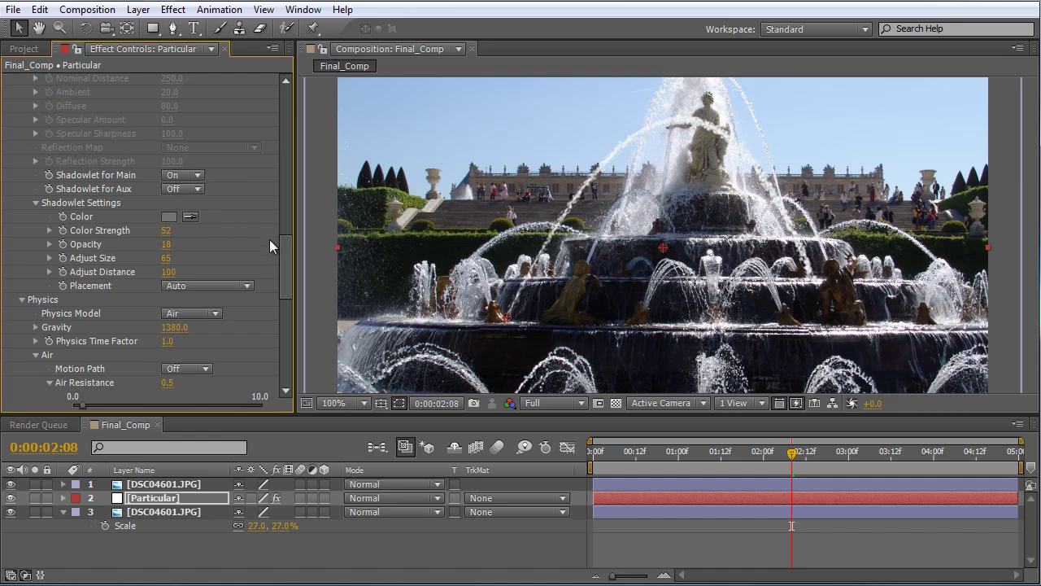
Step: Examine the Particular effect's Visibility settings and rendering Transfer Mode options
left_click_drag(289, 250, 301, 333)
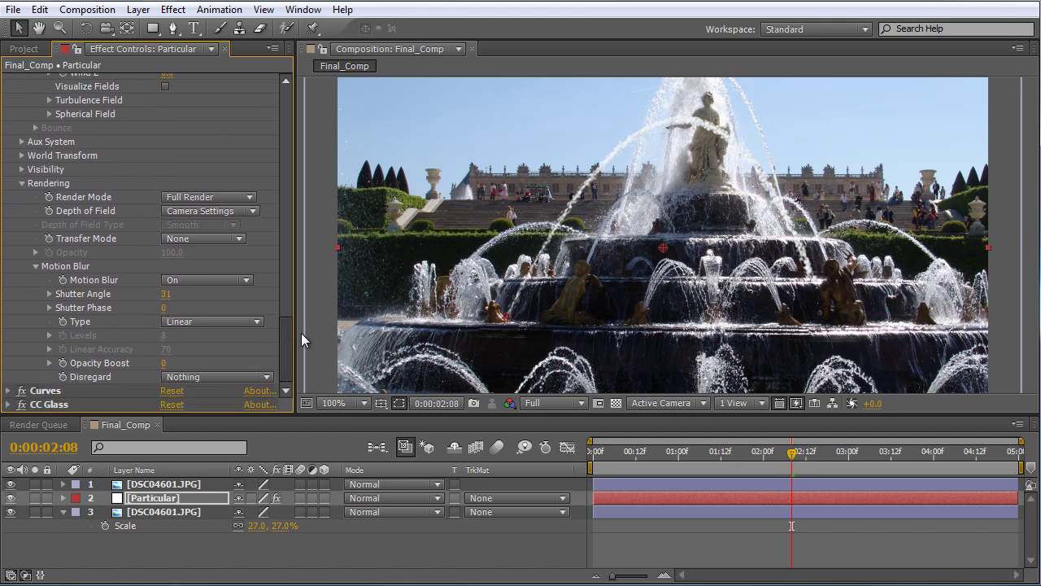
left_click(22, 168)
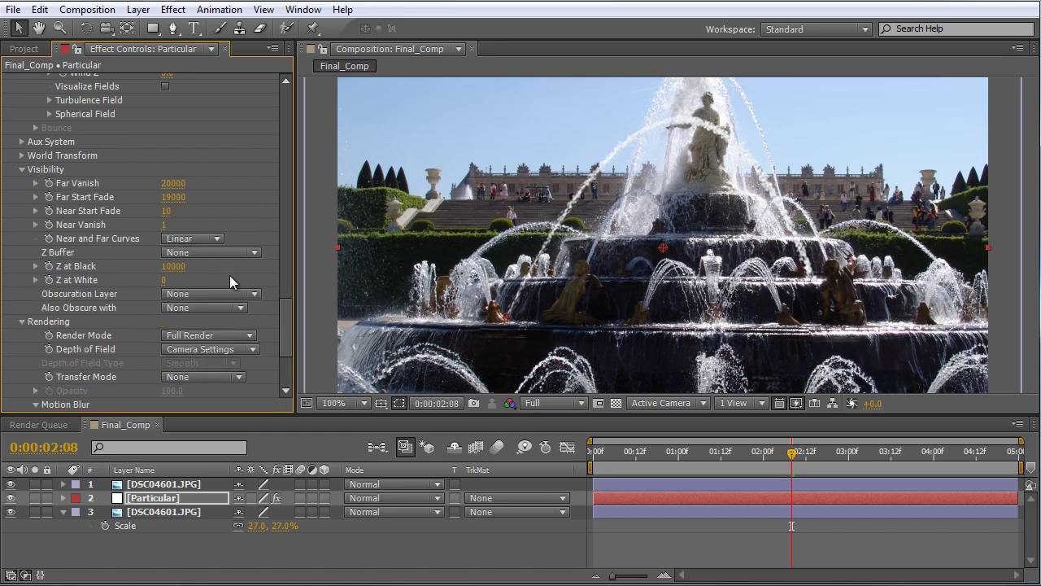
left_click(206, 378)
left_click(221, 473)
Step: Duplicate the Particular effect on the same layer and expand the duplicate's settings
left_click_drag(288, 332, 306, 100)
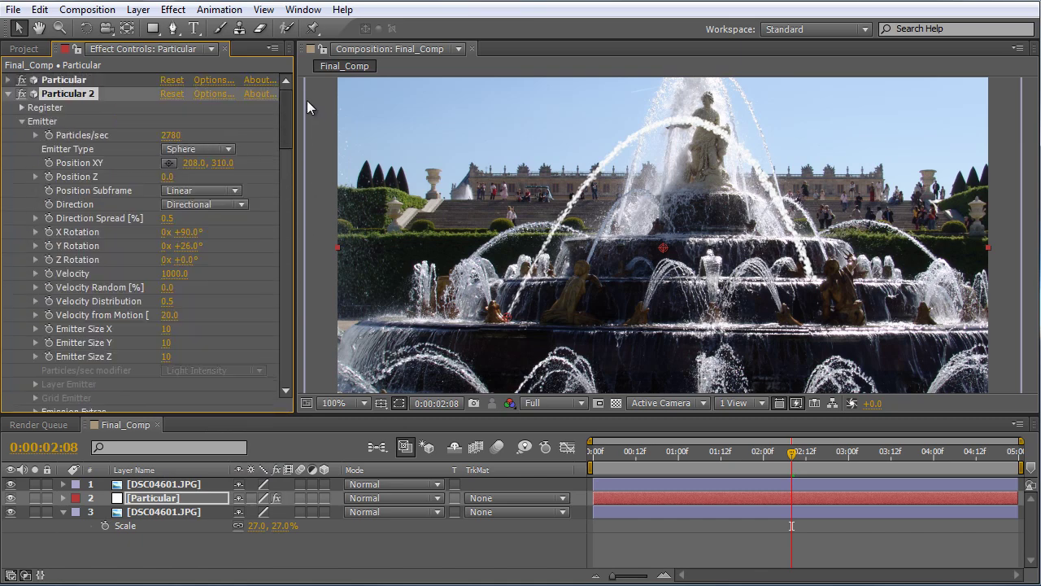
left_click(8, 94)
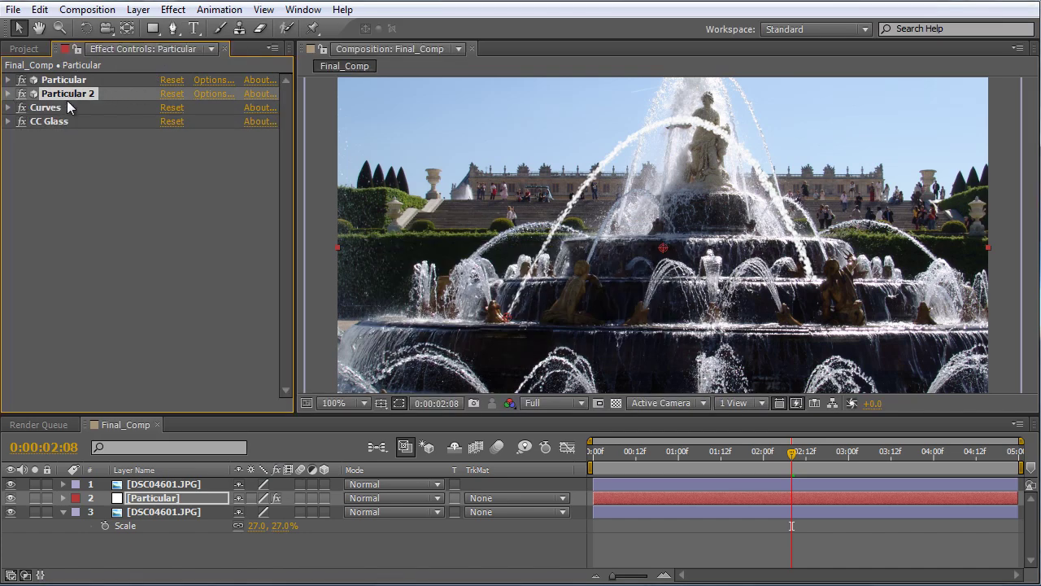
left_click(8, 95)
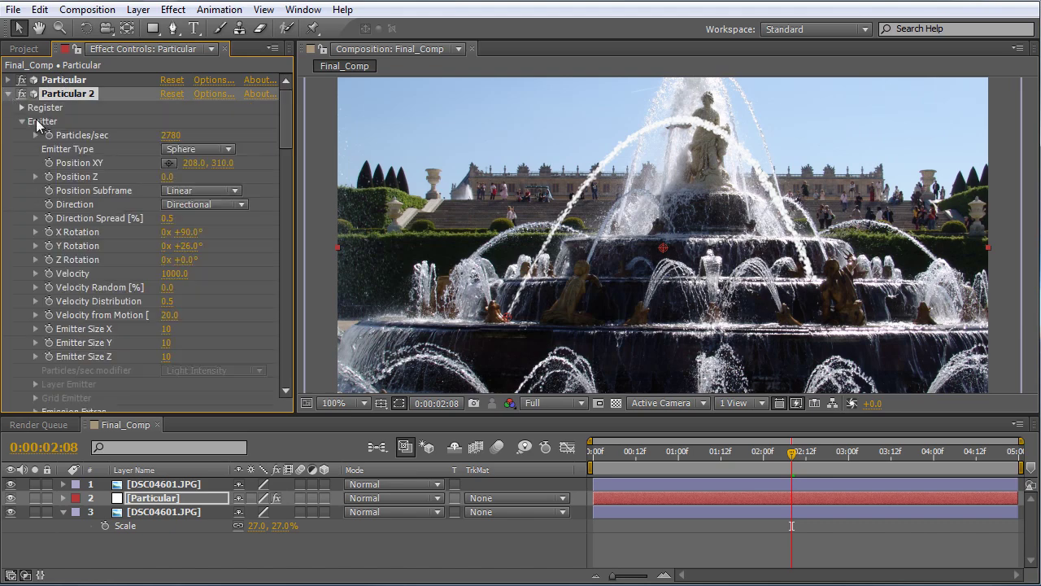
Step: Place Particular 2's emitter at 711, 307 with Y Rotation -25°, trying Velocity Random 4 and restoring it to 0
left_click(170, 149)
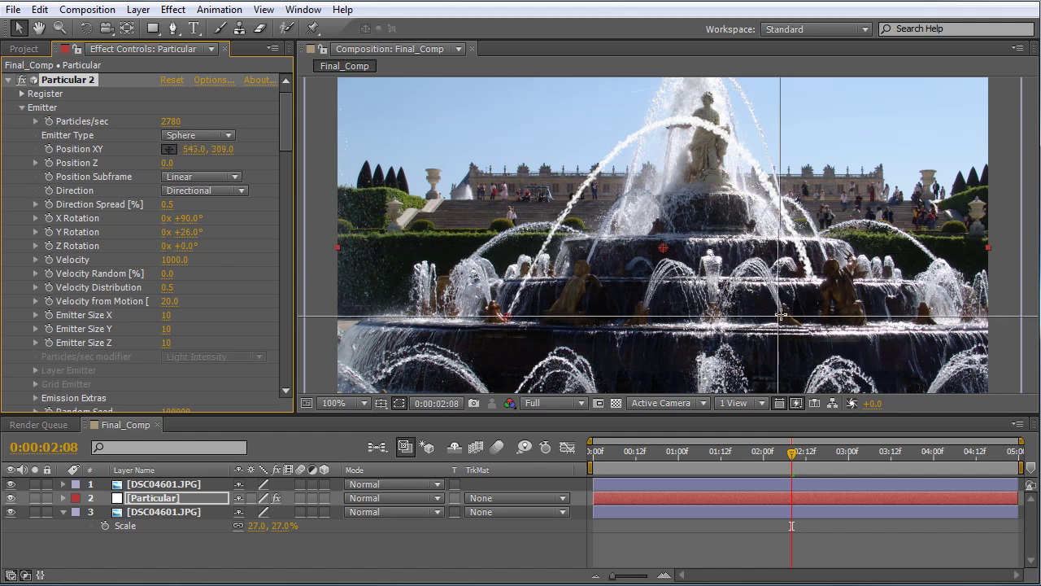
left_click(916, 319)
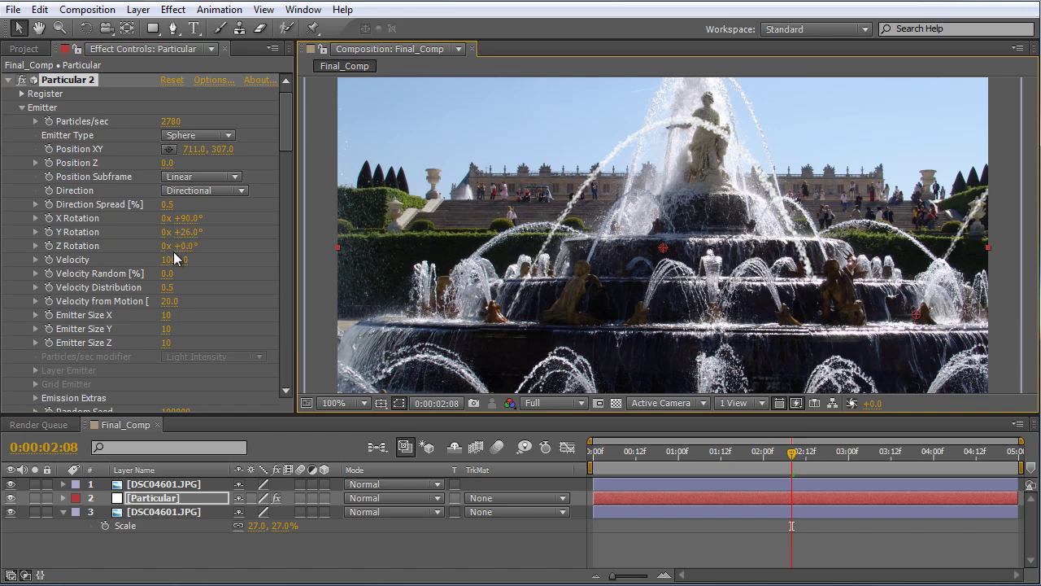
left_click_drag(177, 234, 154, 244)
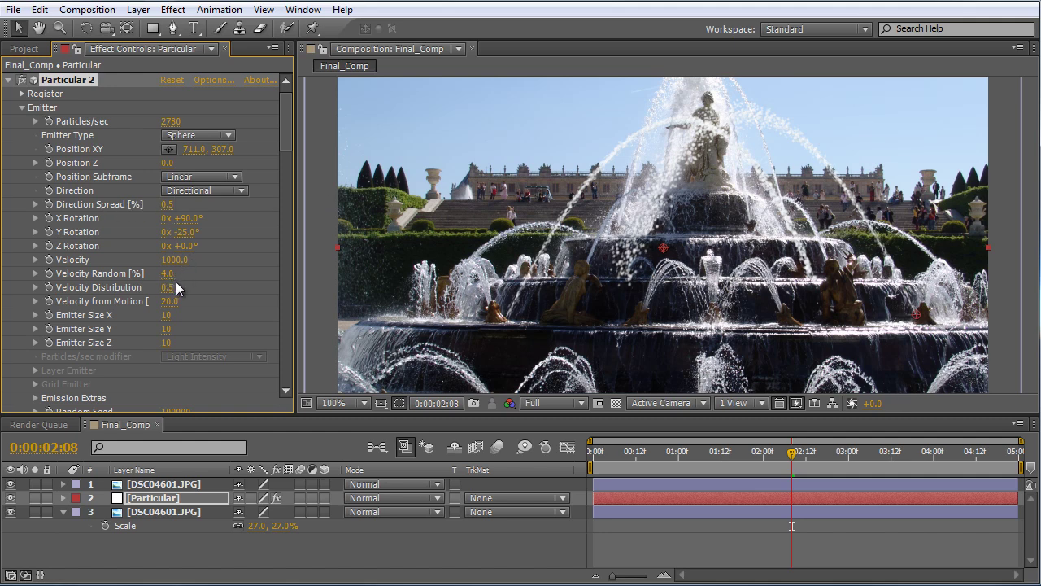
left_click_drag(168, 274, 151, 274)
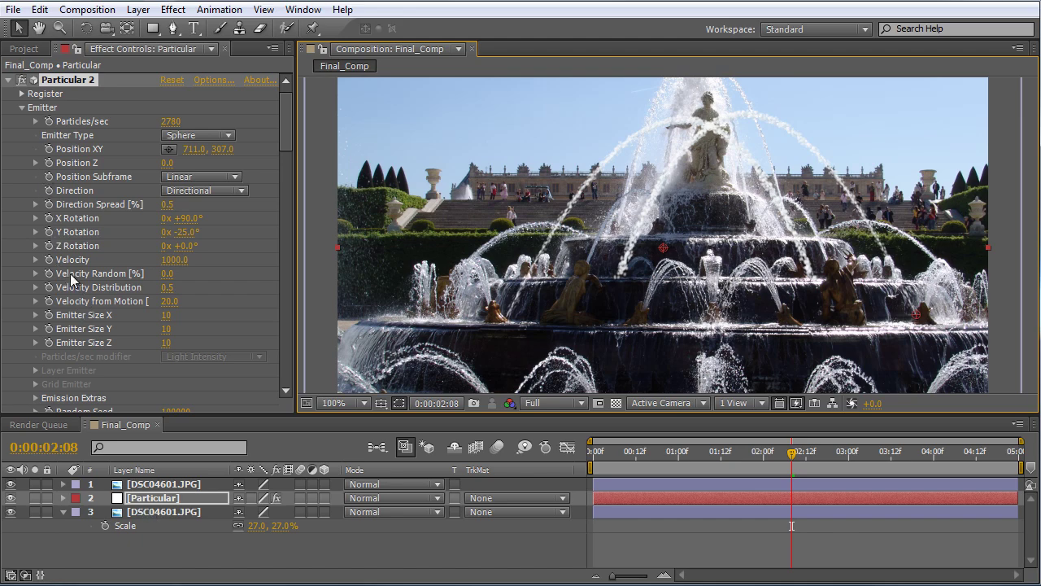
Step: Add the expression wiggle(2,5) to Particular 2's Velocity
left_click(47, 260, "alt")
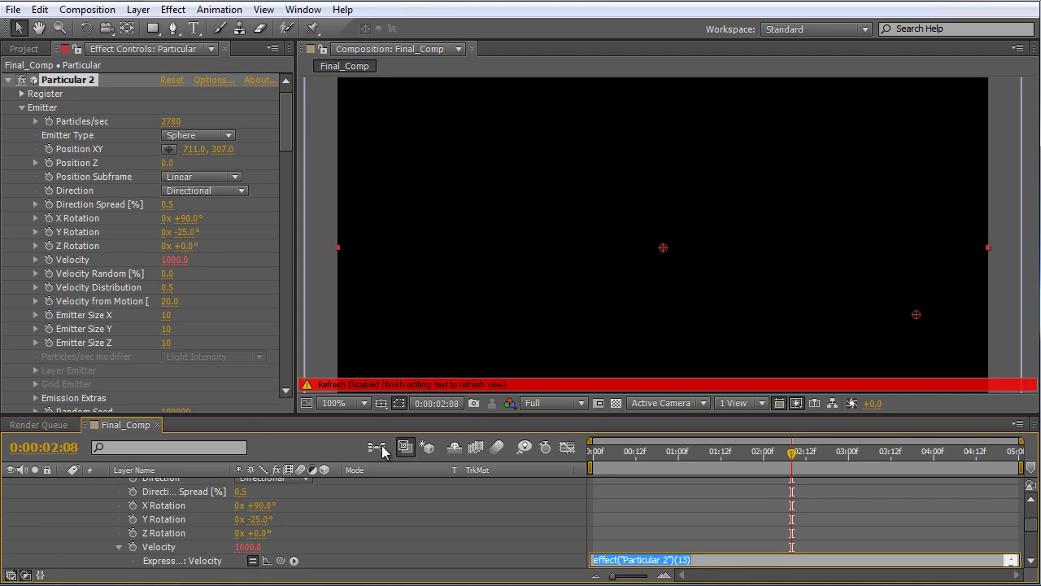
type("wiggle(2,5")
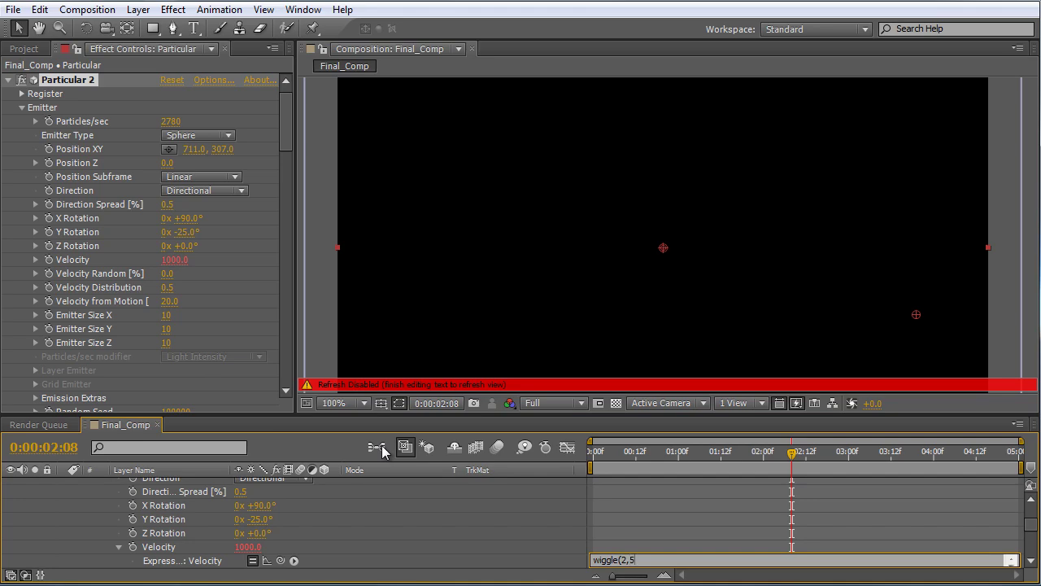
key("KP_Enter")
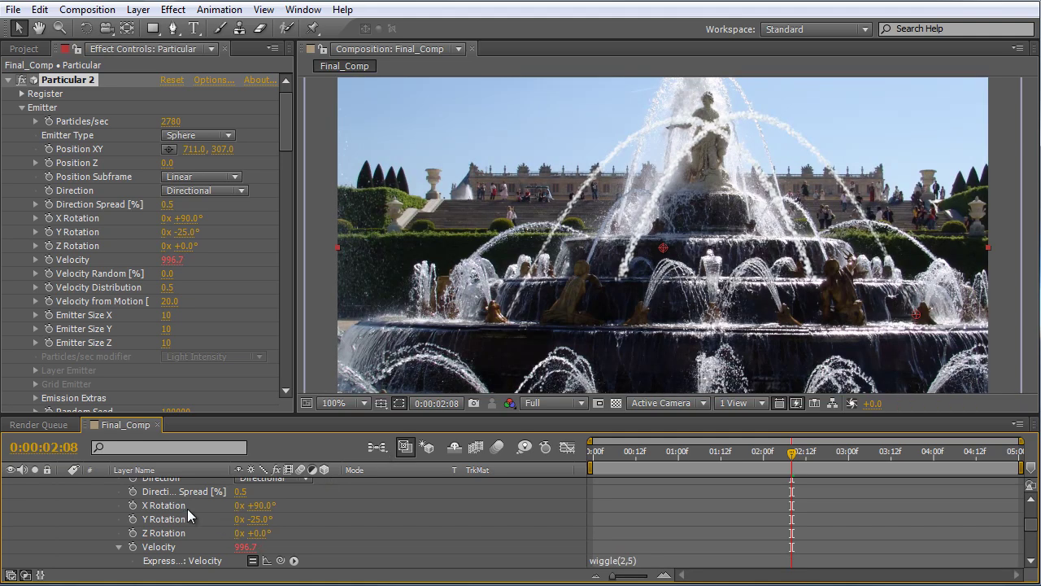
Step: Solo the Particular layer and preview the streams up to 0:00:02:13
left_click(83, 507)
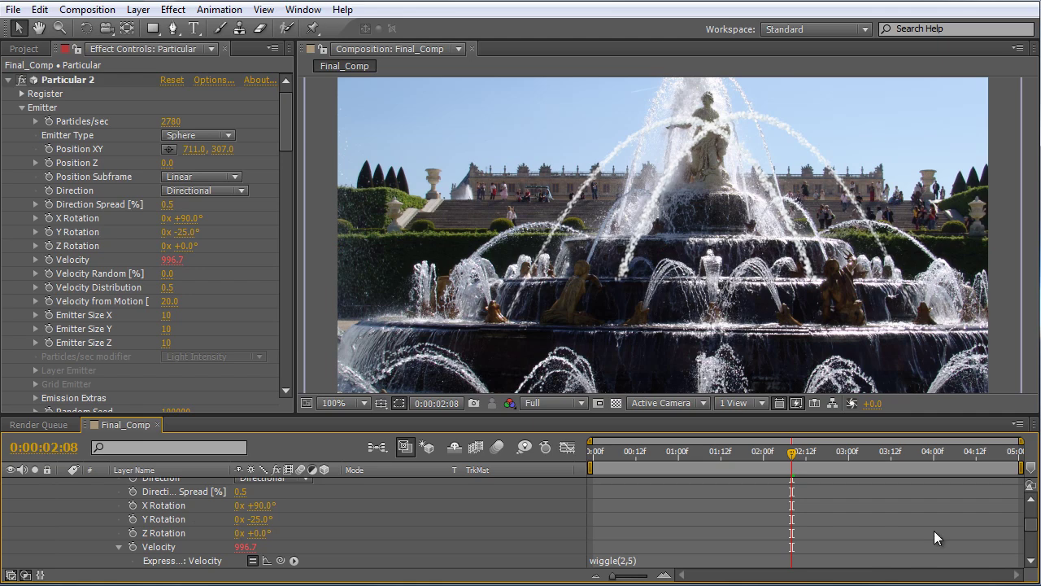
scroll(1029, 525, "up", 5)
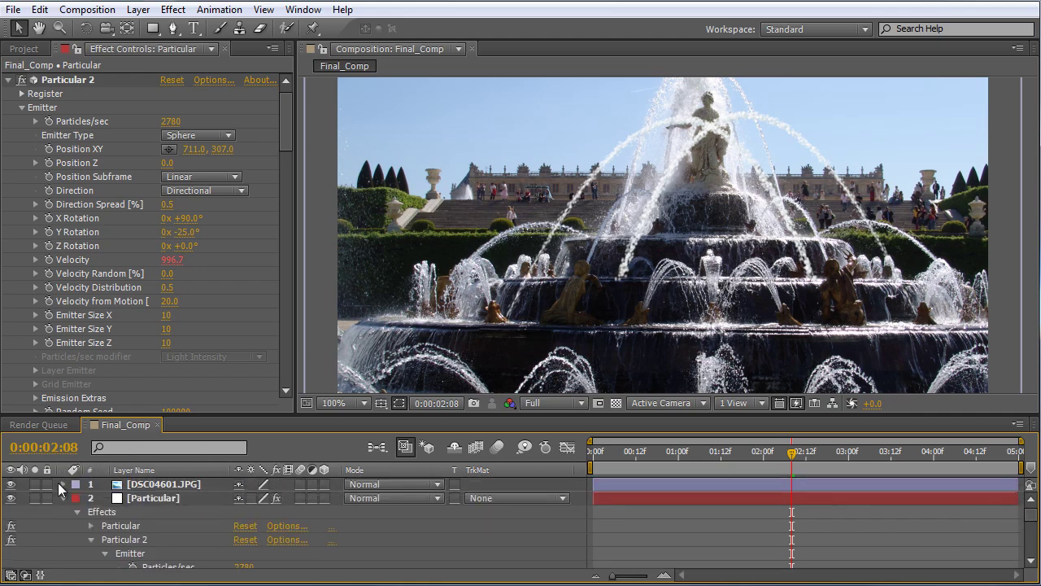
left_click(34, 498)
left_click_drag(634, 461, 810, 483)
Step: Try the Velocity expression wiggle(2,50) on Particular 2 and preview the streams up to 0:00:02:14
left_click_drag(1033, 523, 1037, 537)
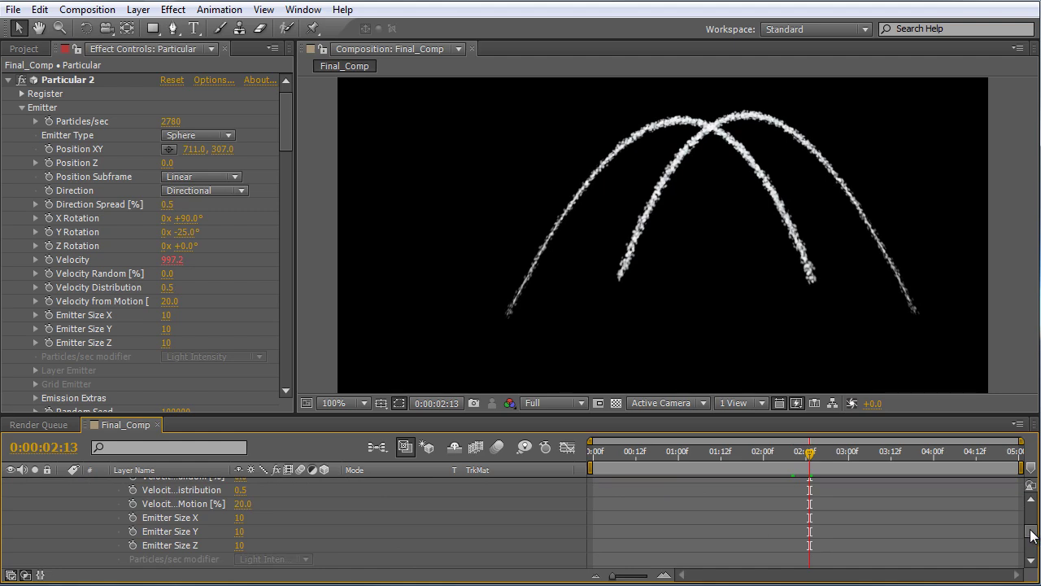
scroll(663, 530, "up", 3)
left_click(632, 538)
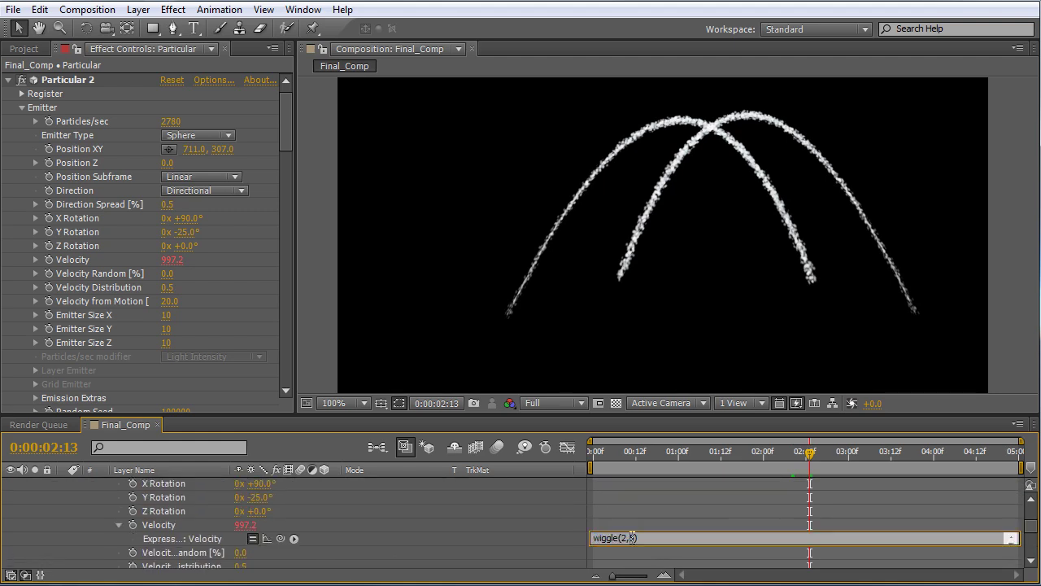
type("0")
left_click(688, 521)
left_click_drag(652, 465, 812, 469)
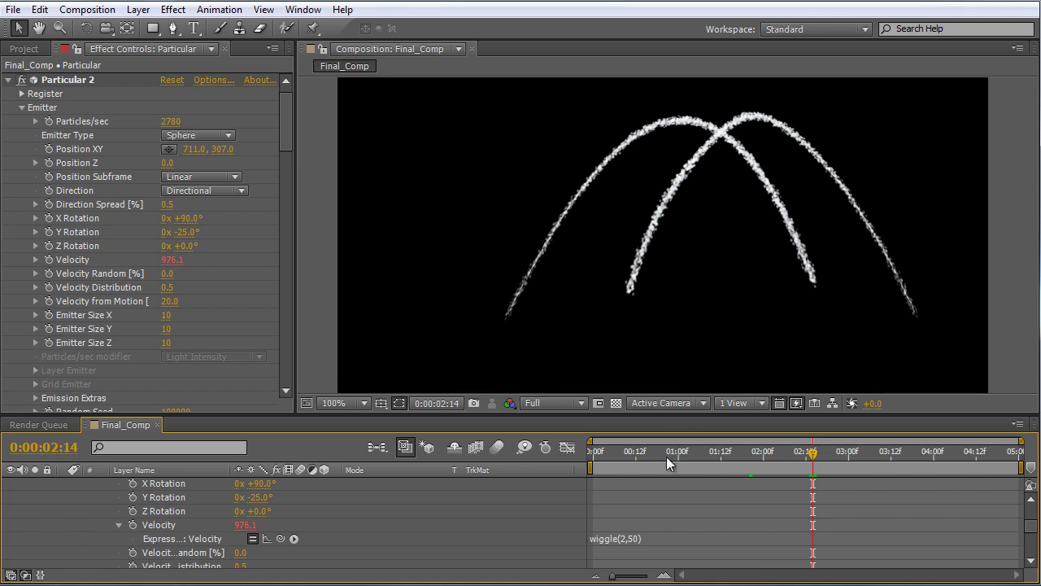
Step: Change Particular 2's Velocity expression to wiggle(2,10)
left_click(632, 536)
left_click(696, 540)
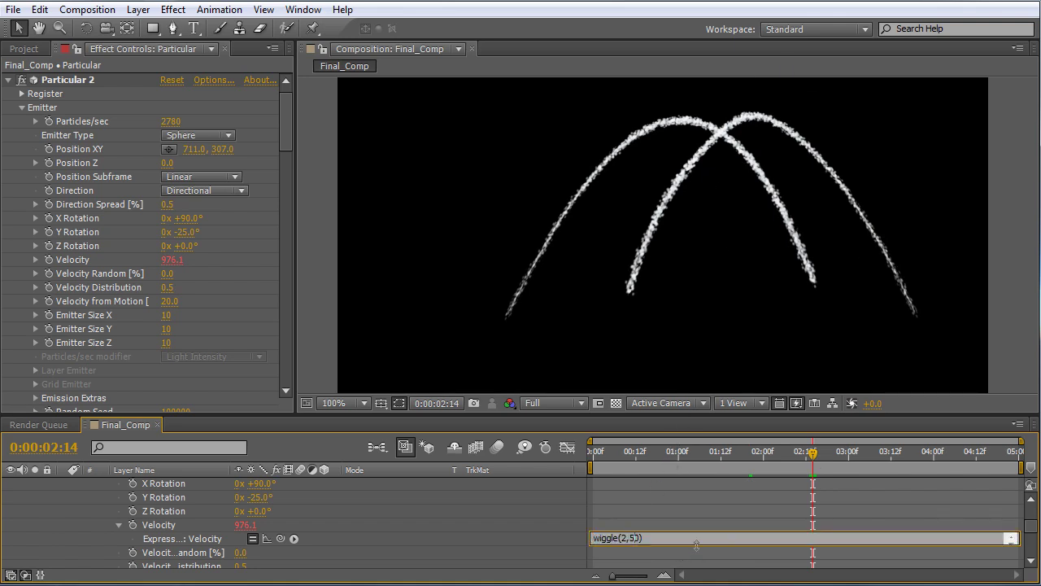
key("BackSpace")
key("BackSpace")
type("10")
key("KP_Enter")
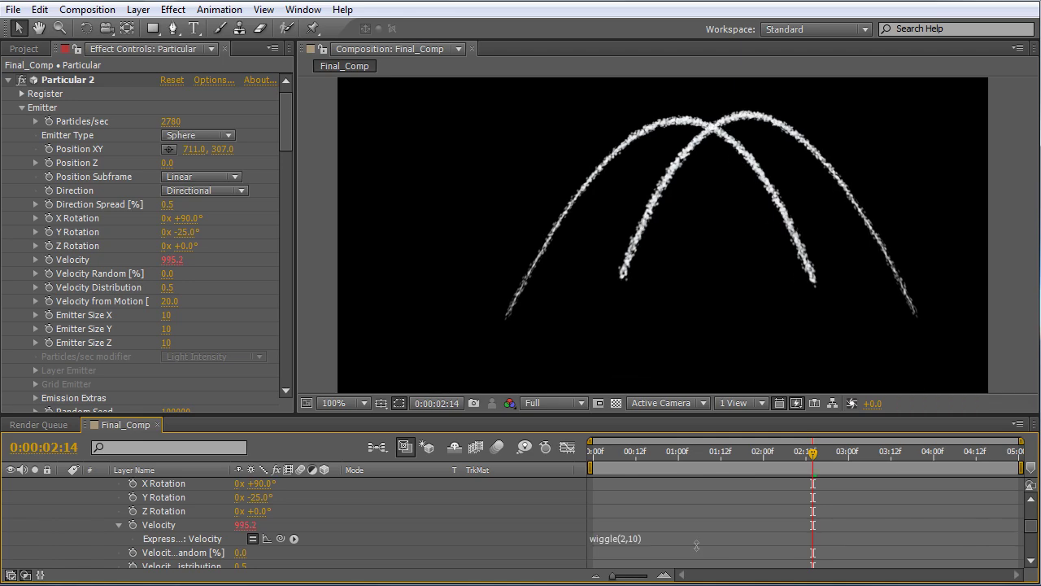
Step: Preview the streams up to 0:00:03:20 and unsolo the Particular layer
left_click_drag(616, 454, 919, 507)
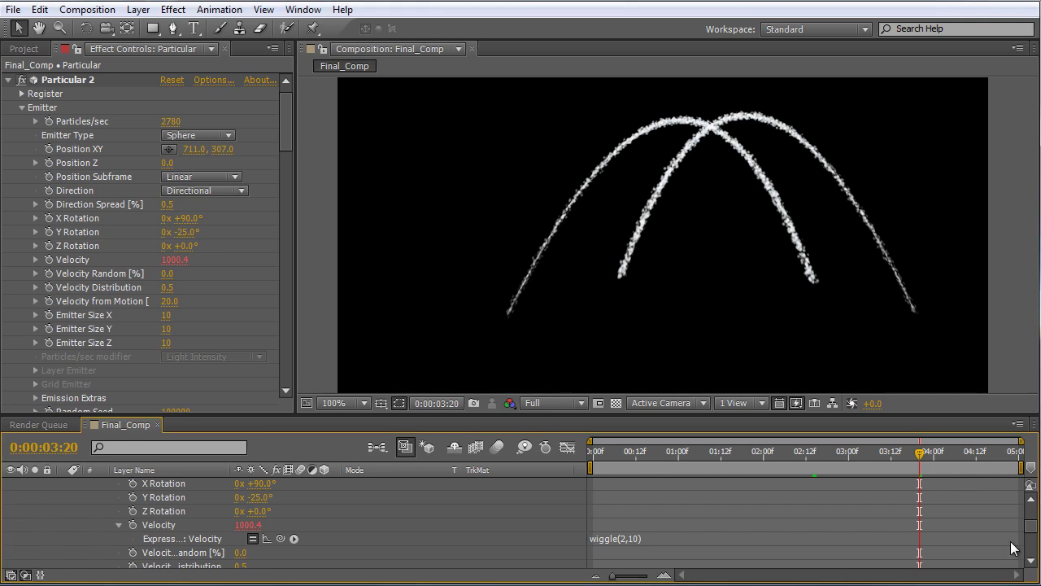
left_click_drag(1034, 535, 1033, 498)
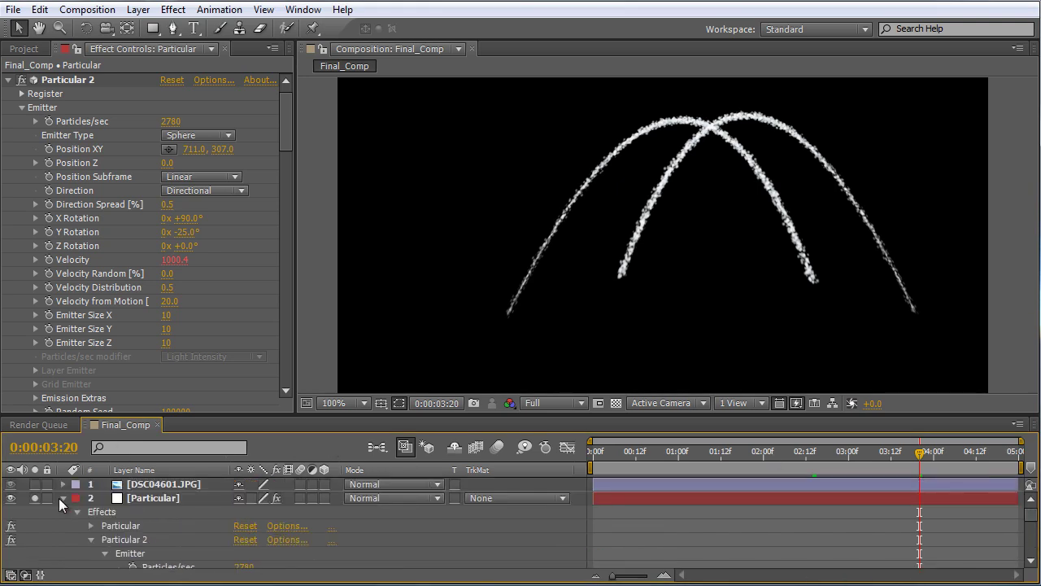
left_click(63, 497)
left_click(34, 497)
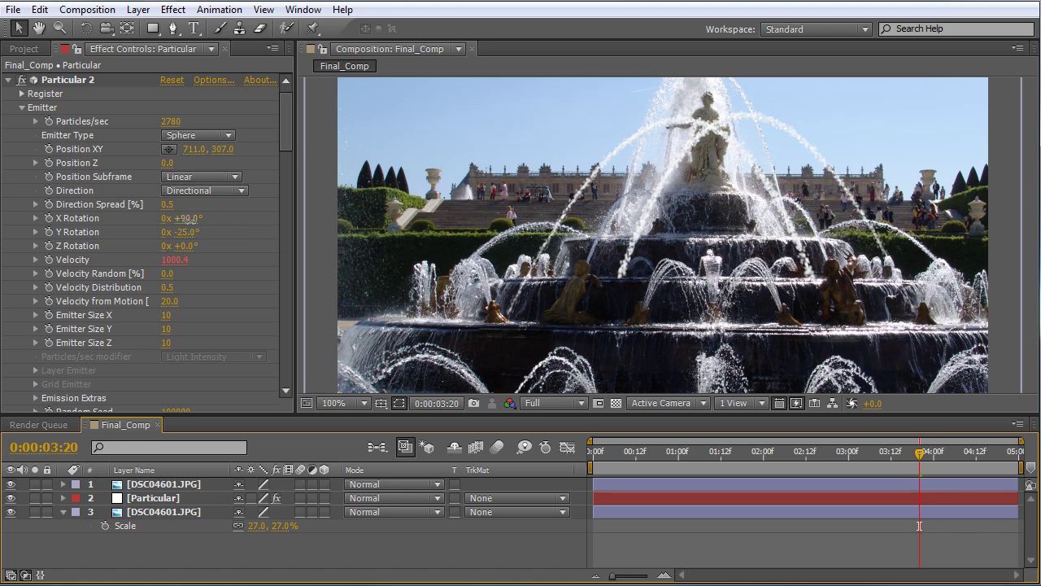
Step: Try Particular 2's X Rotation at +83° and Y Rotation at -15°, and restore the previous rotation
mouse_move(188, 218)
left_mouse_down()
mouse_move(152, 220)
mouse_move(191, 232)
left_mouse_up()
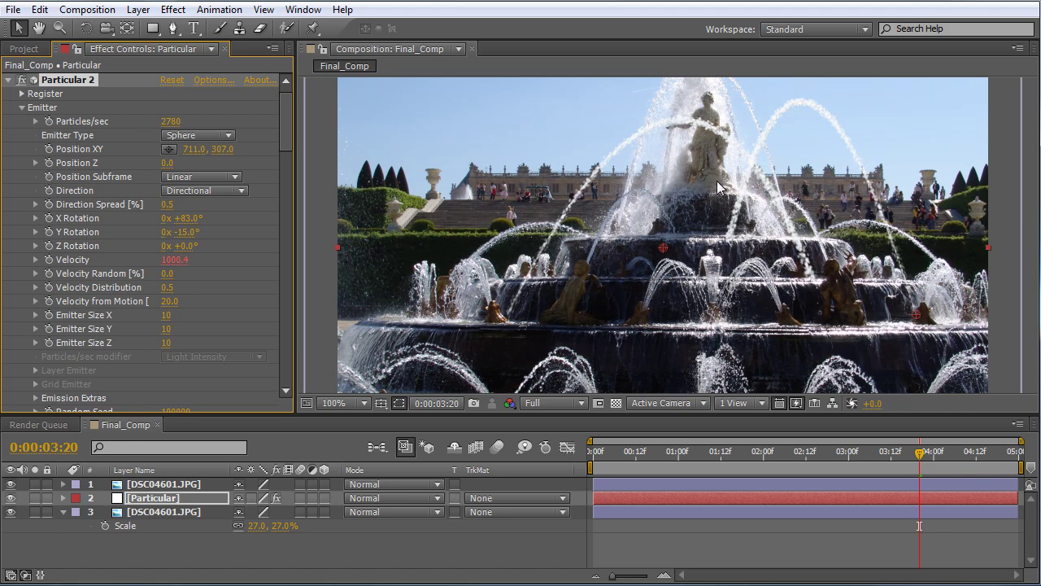
left_click(8, 80)
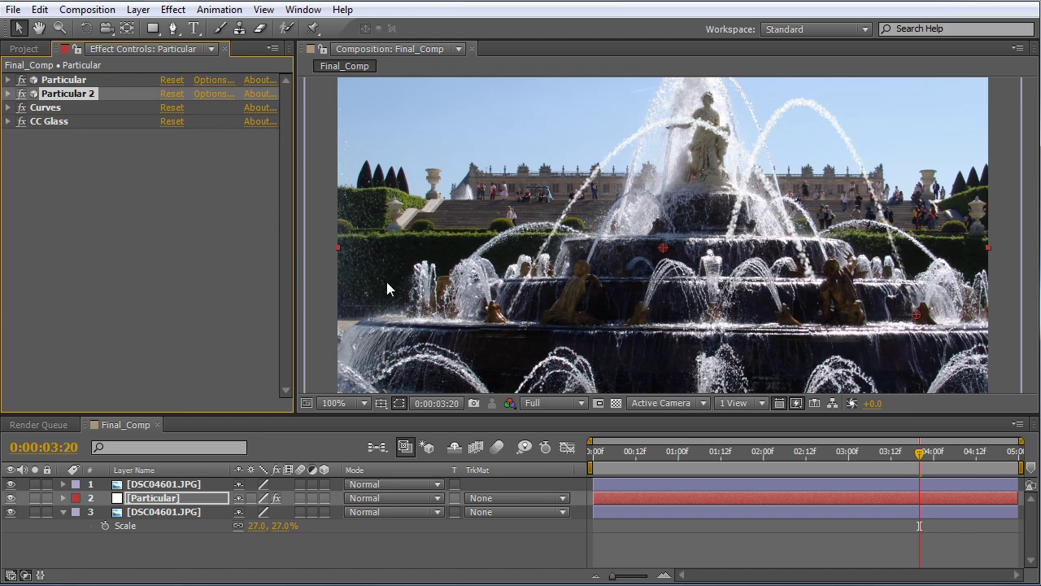
left_click(328, 263)
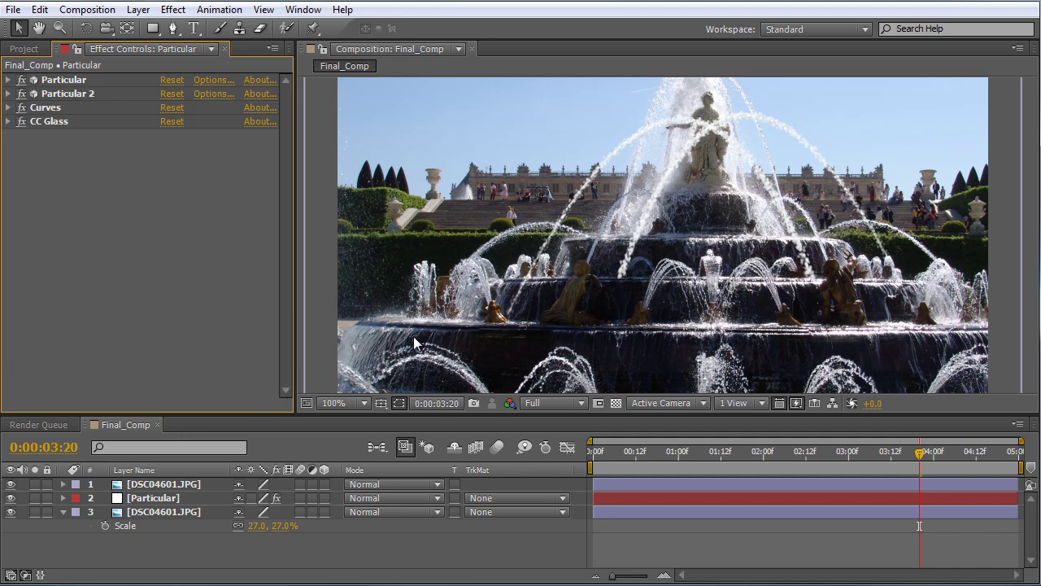
Step: Set Particular 2's Set Color to Over Life and apply the white-cyan-blue preset gradient to Color over Life
left_click(8, 93)
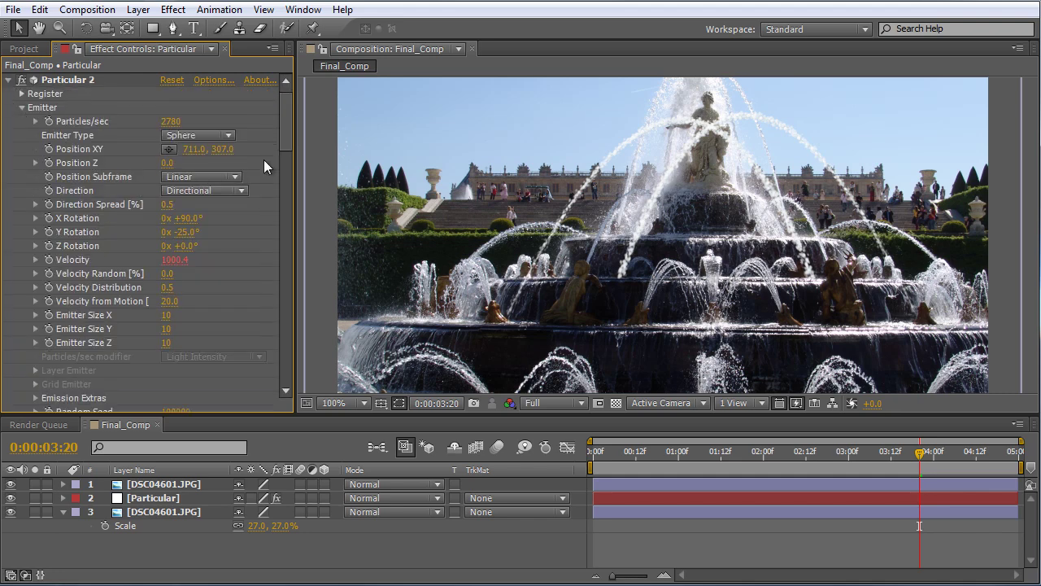
left_click_drag(288, 129, 280, 201)
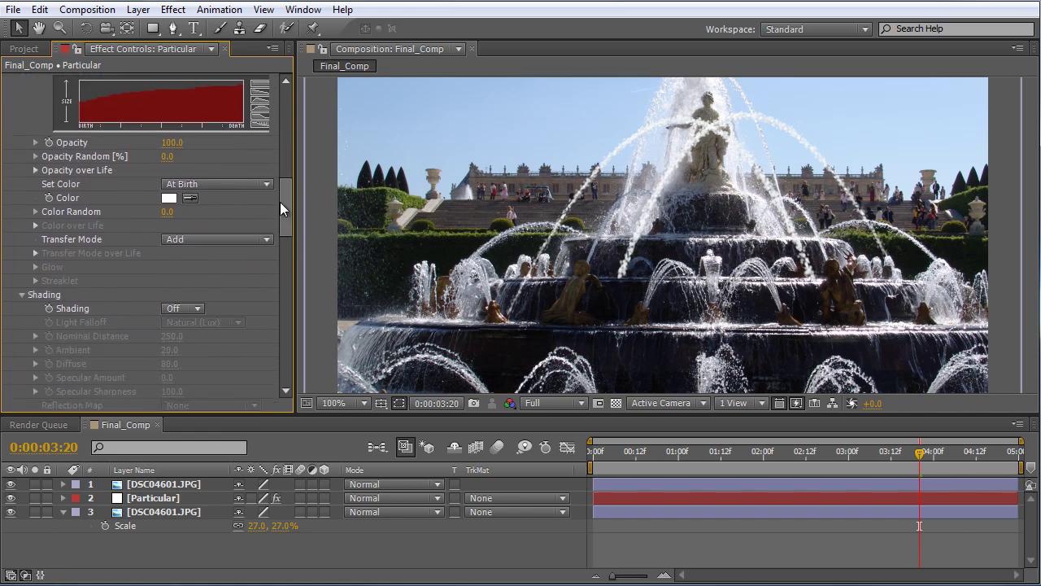
left_click(236, 185)
left_click(227, 221)
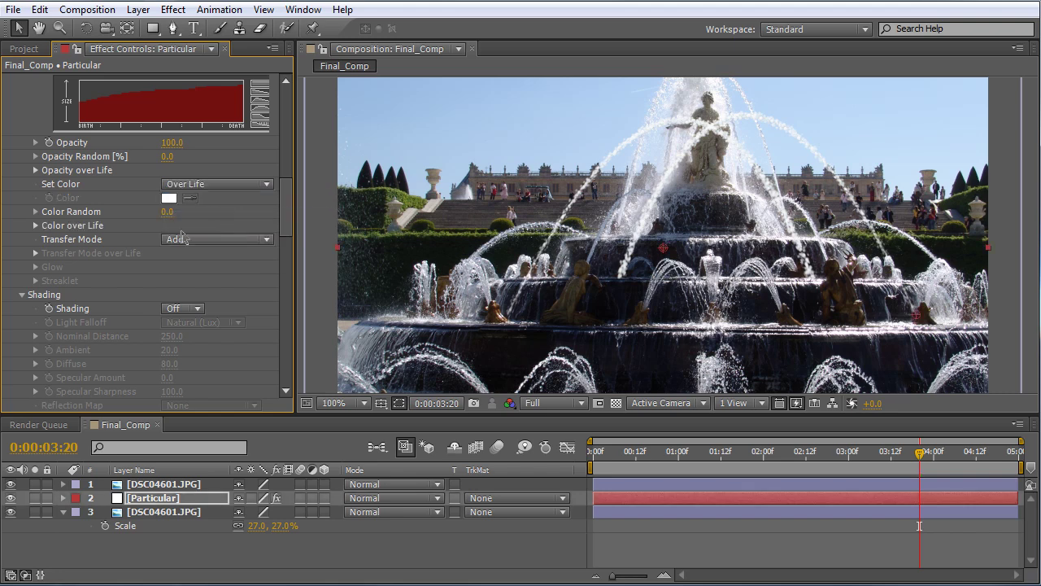
left_click(35, 226)
left_click_drag(296, 311, 317, 316)
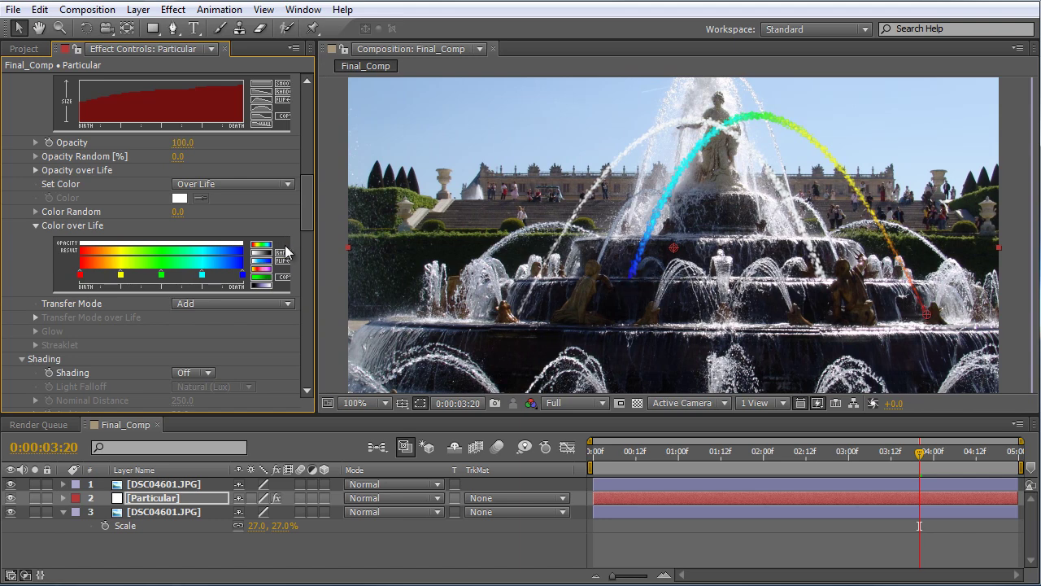
left_click(261, 261)
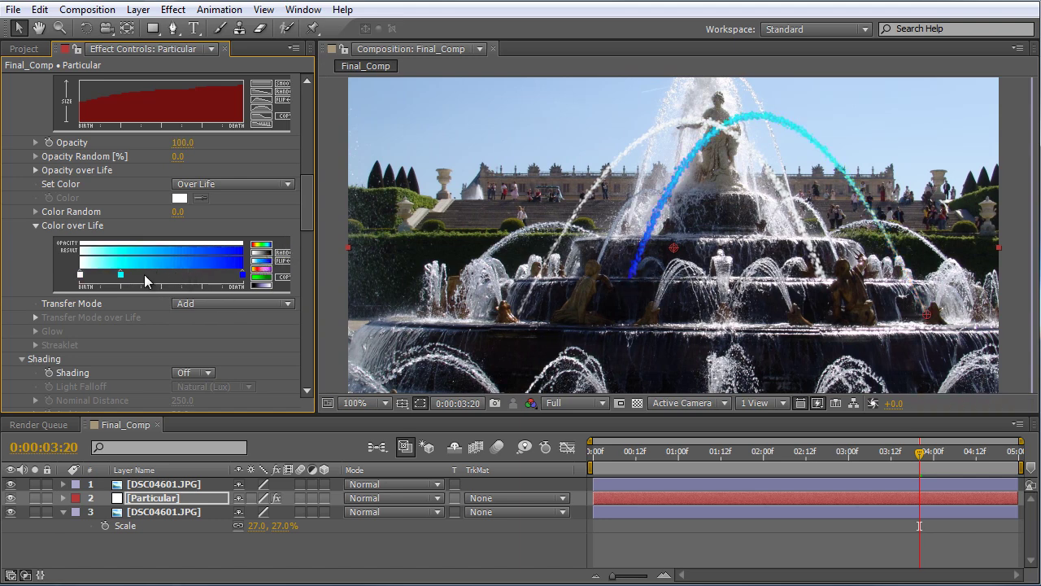
Step: Recolor the cyan stop of Particular 2's Color over Life gradient white and place it at the gradient's midpoint
left_click_drag(122, 276, 183, 286)
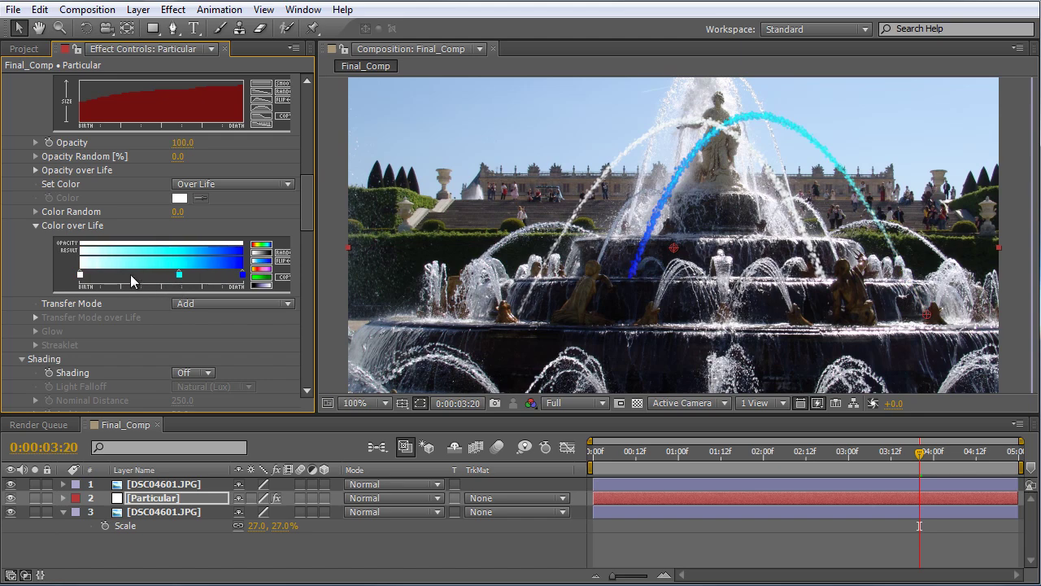
double_click(179, 275)
left_click_drag(412, 283, 365, 204)
left_click(735, 241)
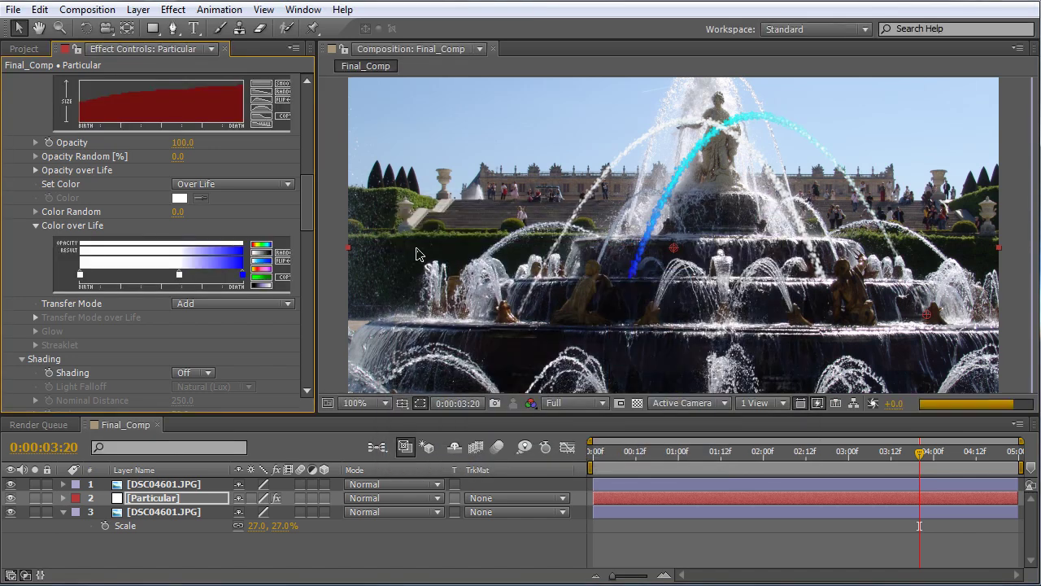
left_click_drag(182, 275, 161, 275)
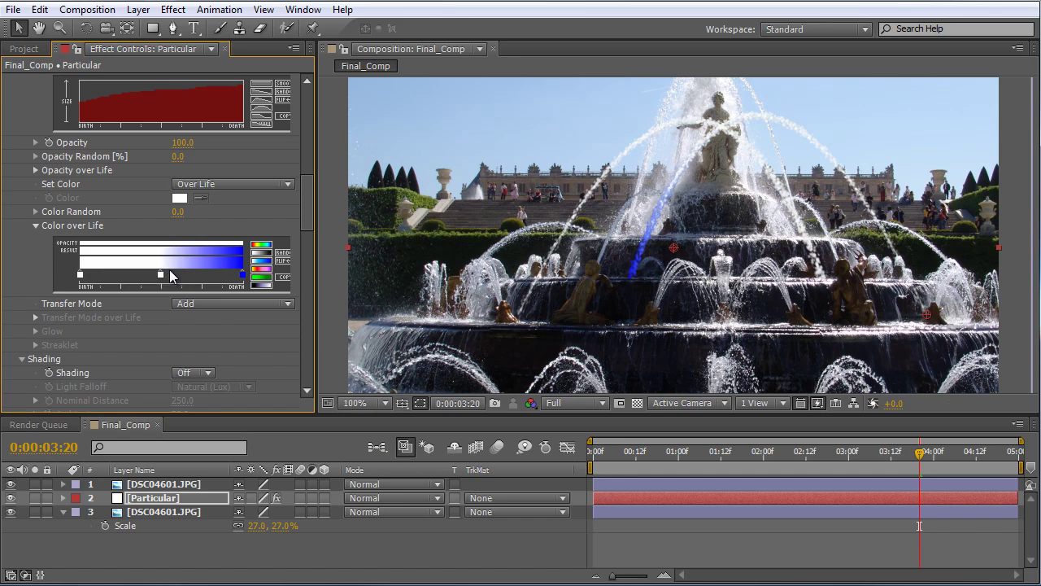
Step: Add a color stop just past the middle white stop of Color over Life and give it a muted blue-grey color
left_click(171, 275)
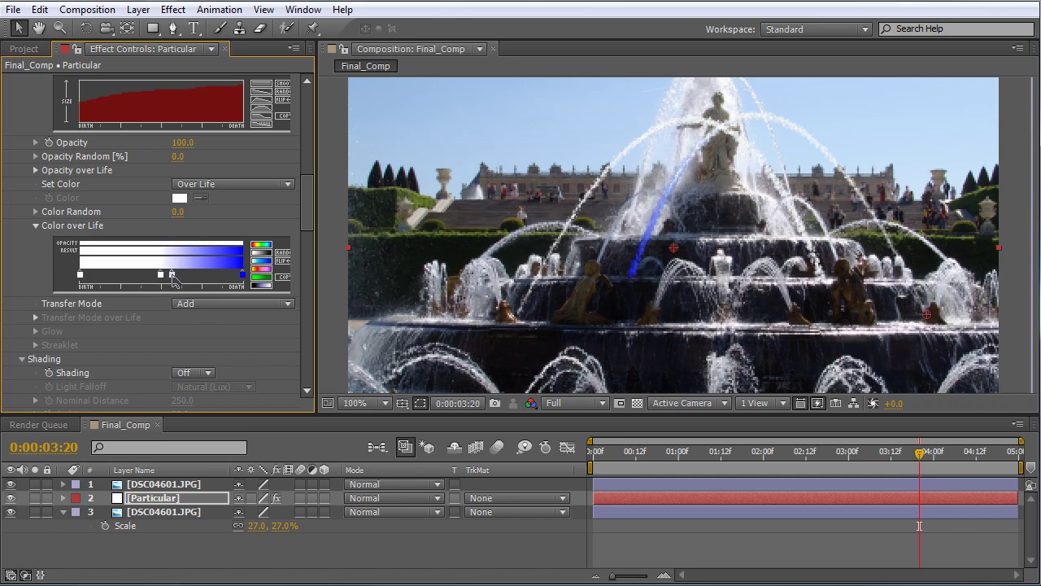
double_click(172, 276)
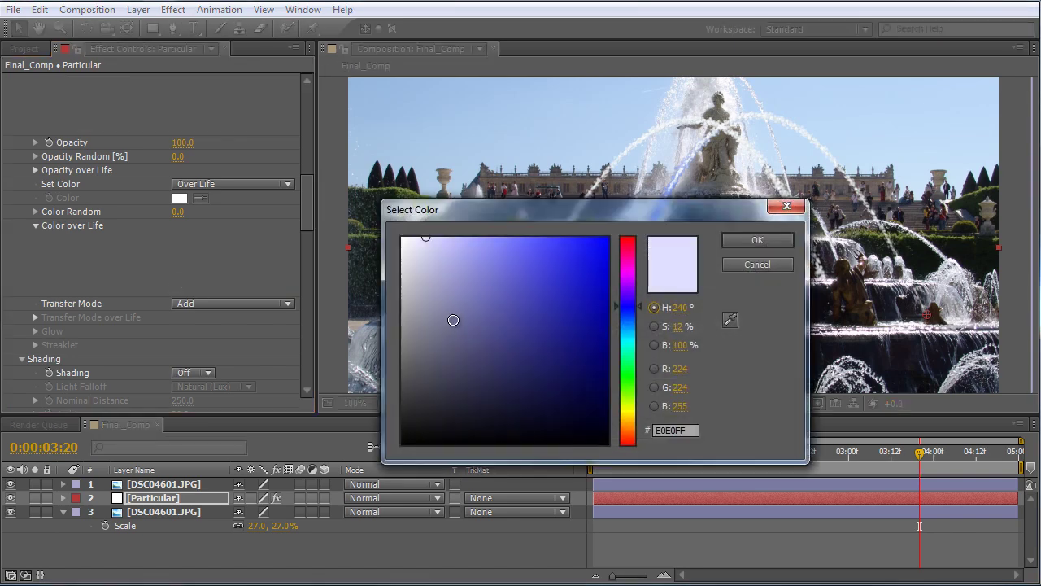
left_click_drag(636, 312, 638, 323)
left_click_drag(450, 318, 440, 311)
left_click_drag(623, 319, 629, 334)
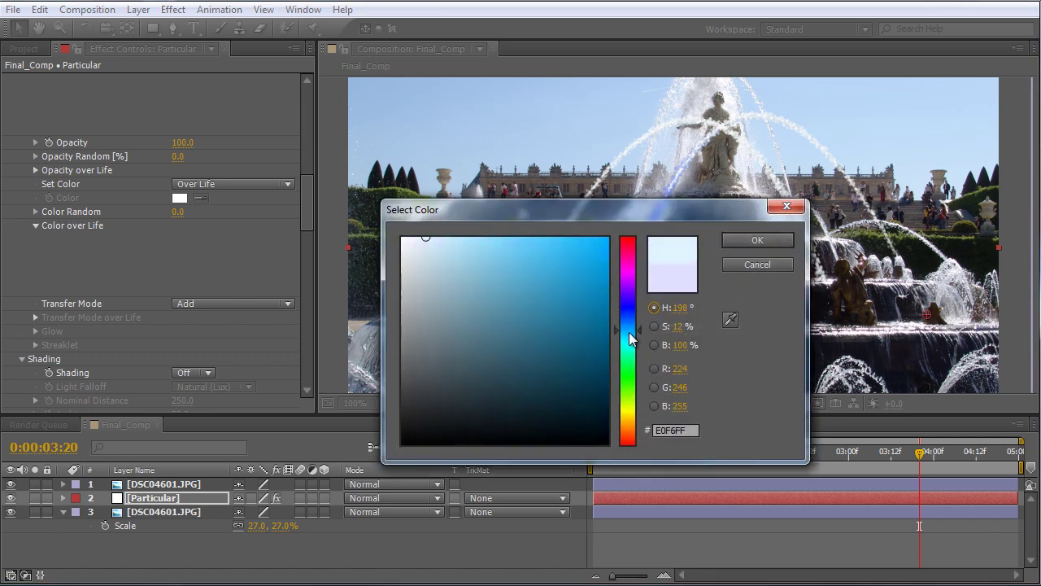
mouse_move(446, 312)
left_mouse_down()
mouse_move(444, 337)
mouse_move(430, 324)
left_mouse_up()
left_click(736, 242)
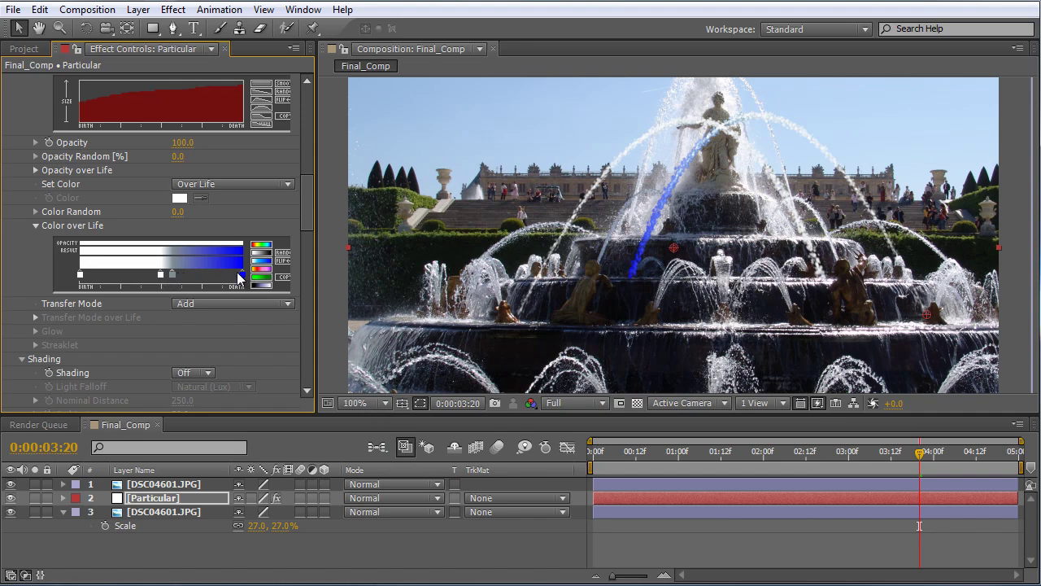
Step: Change the blue death-end stop of Color over Life to the grey-violet 77778A
double_click(240, 272)
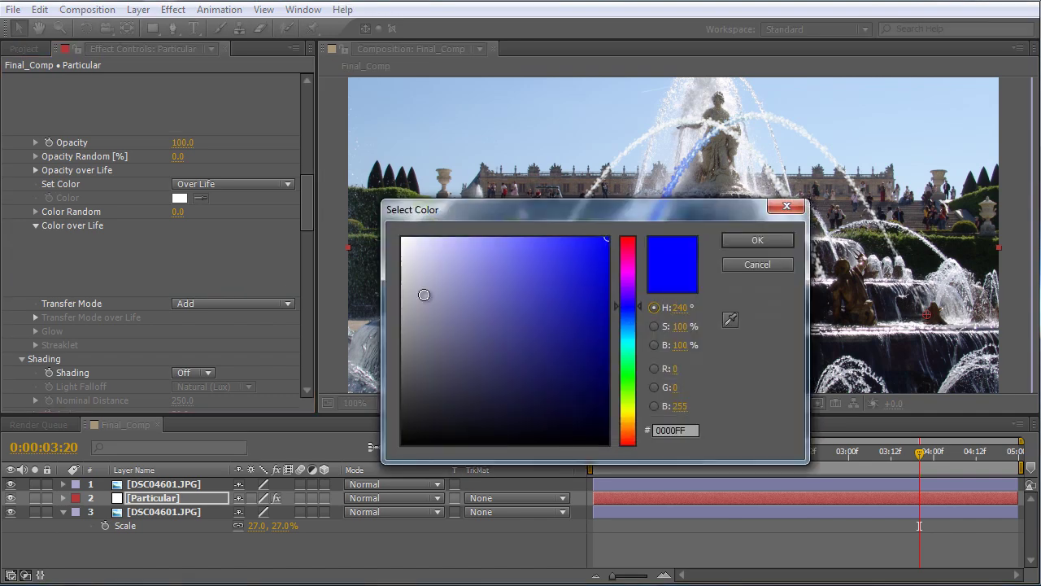
left_click(426, 322)
left_click_drag(426, 322, 429, 332)
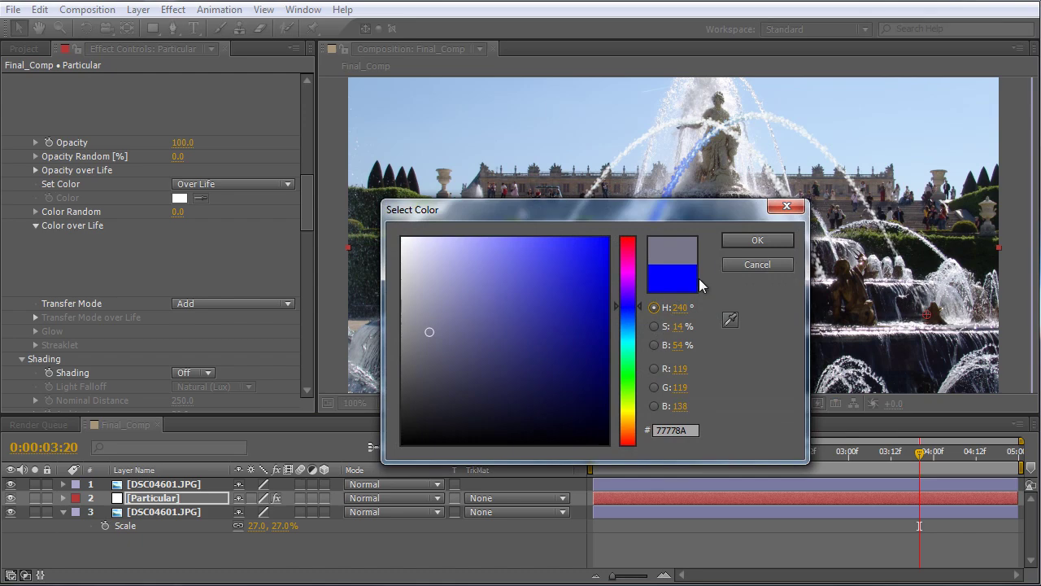
left_click(743, 240)
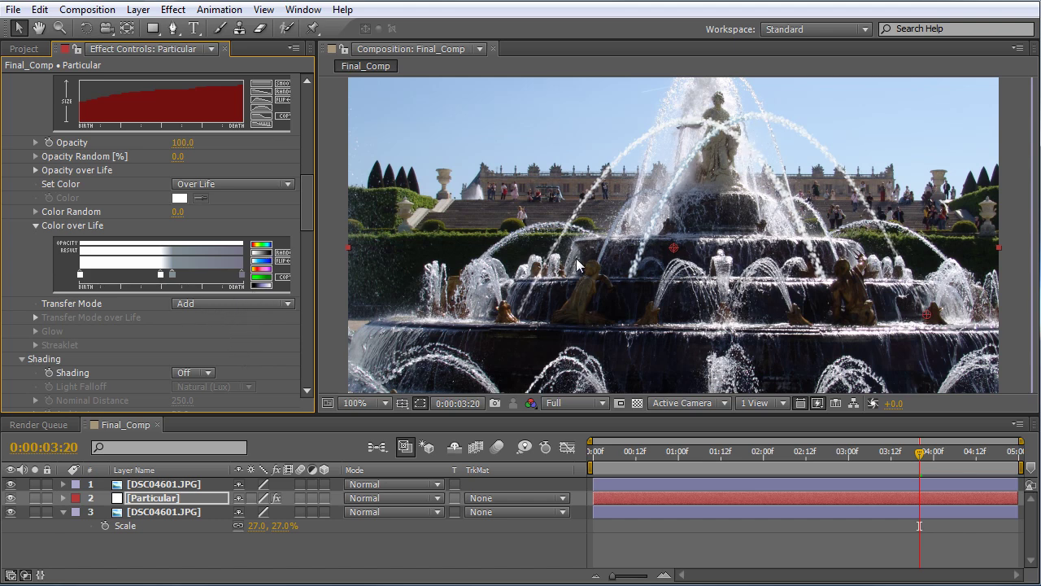
Step: Set Particular 2's particle Transfer Mode to Screen and lighten the blue-grey stop beside the middle white stop
left_click(230, 304)
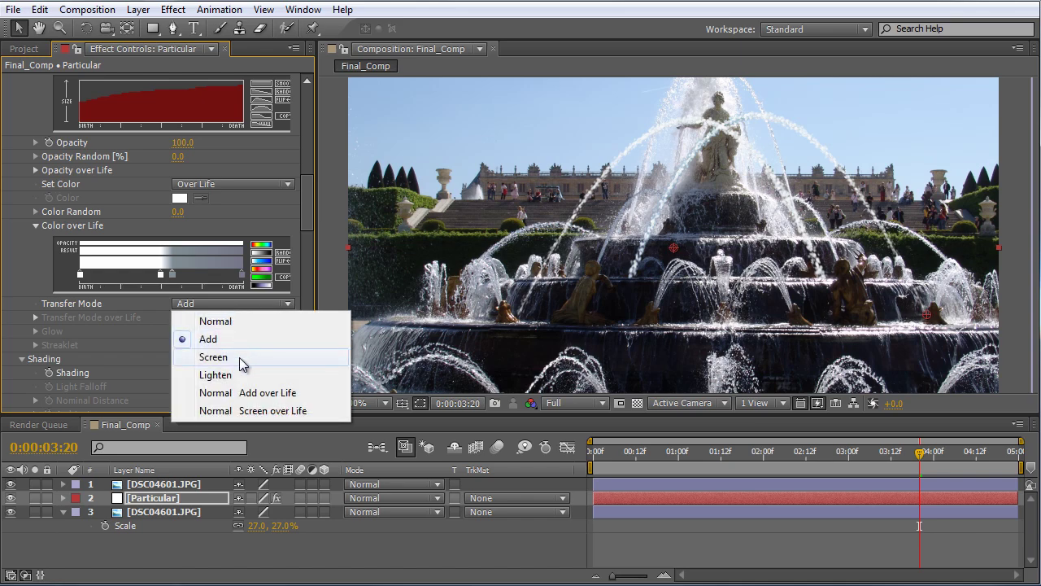
left_click(240, 355)
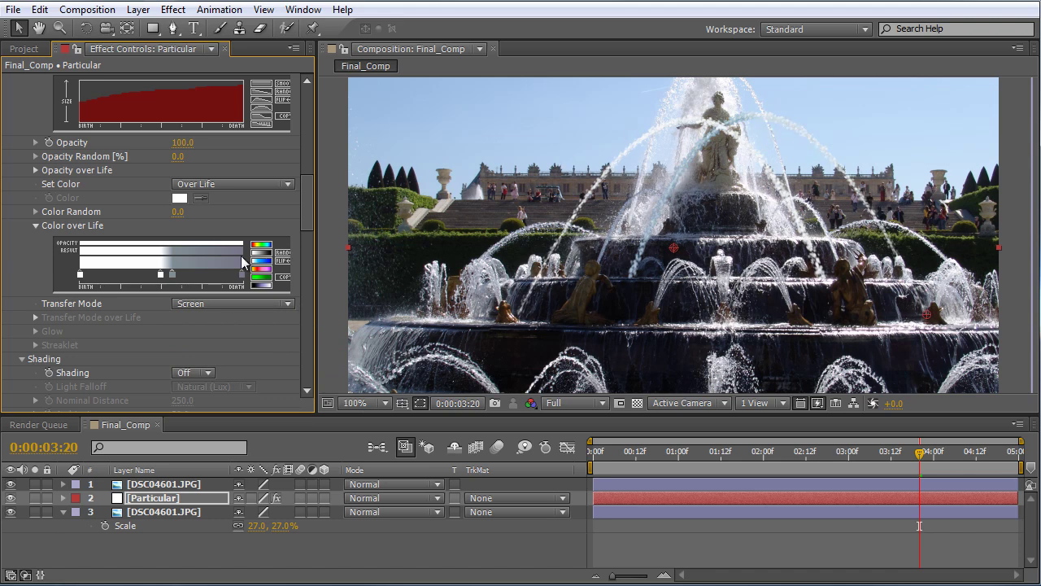
double_click(172, 274)
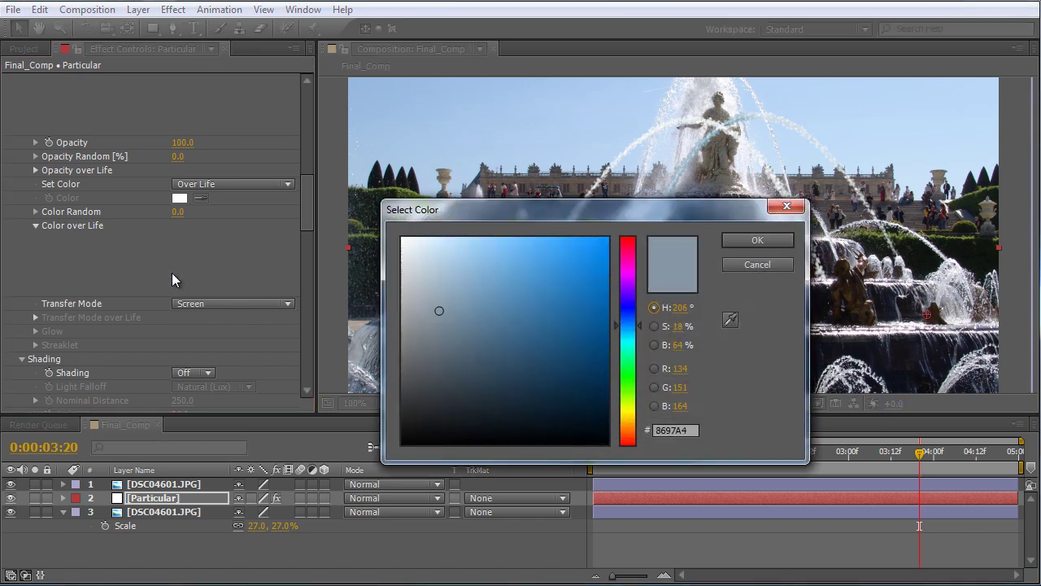
left_click(425, 274)
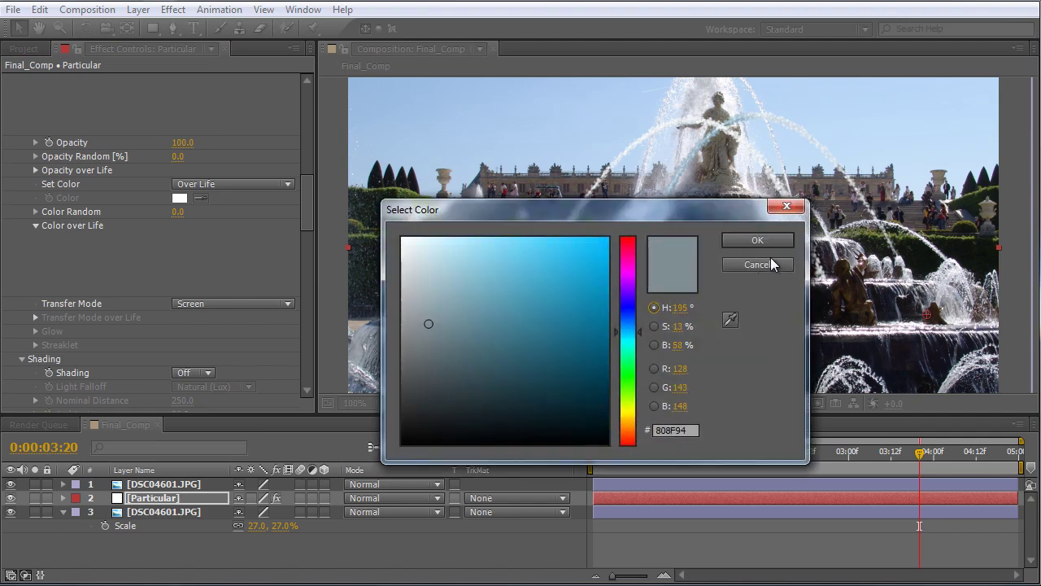
left_click(772, 241)
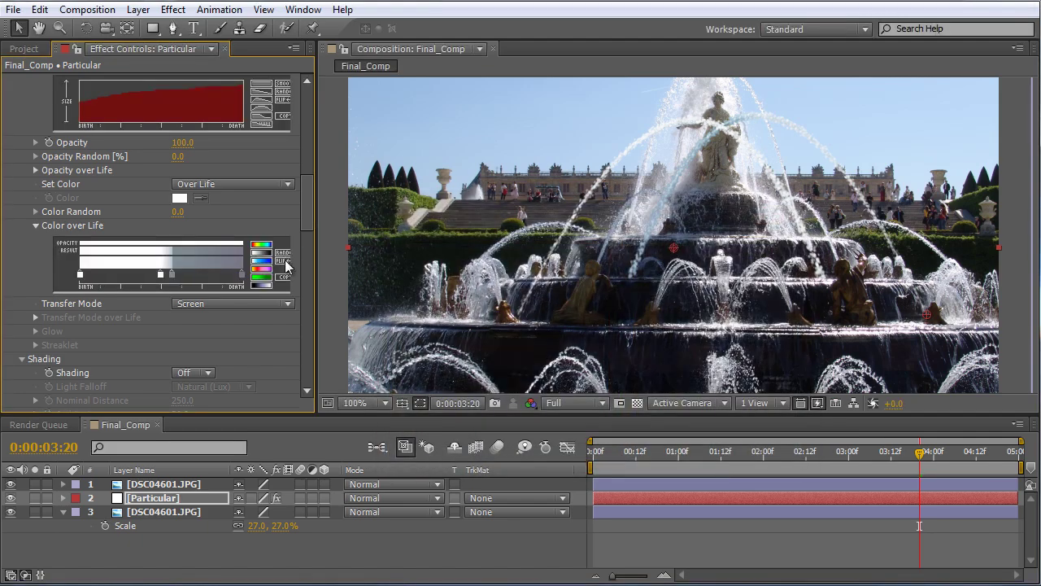
left_click_drag(170, 275, 225, 320)
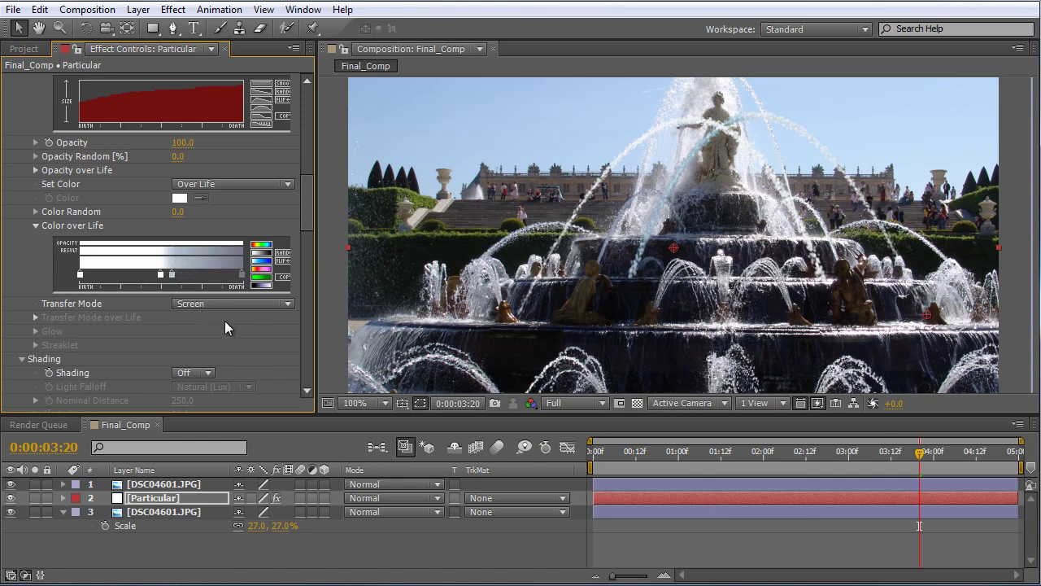
Step: Recolor the death-end stop to B3BFC7 and shift the middle white and blue-grey stops toward the death end
double_click(240, 272)
left_click(421, 282)
left_click_drag(637, 337, 636, 325)
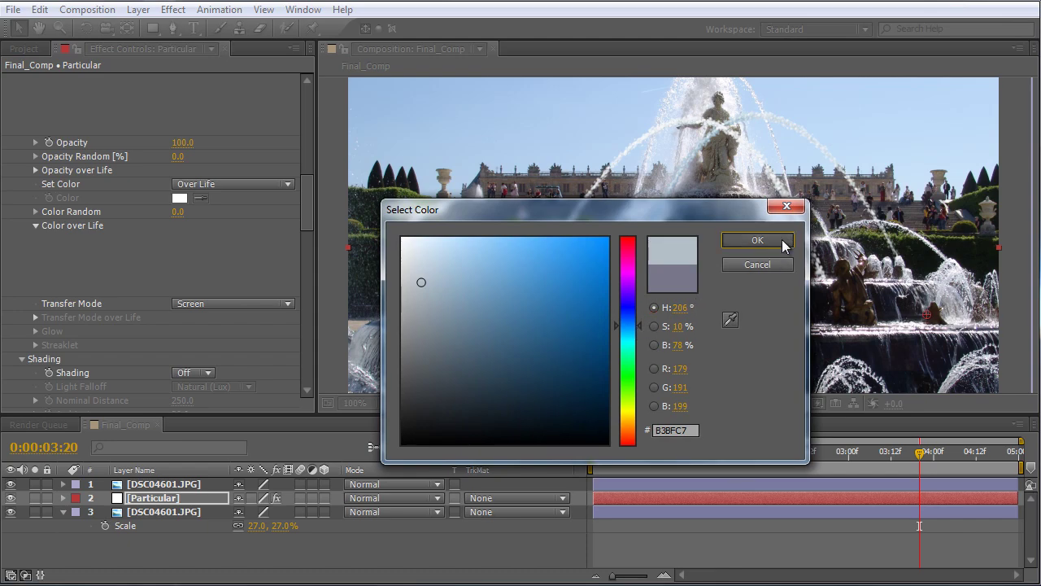
left_click(757, 240)
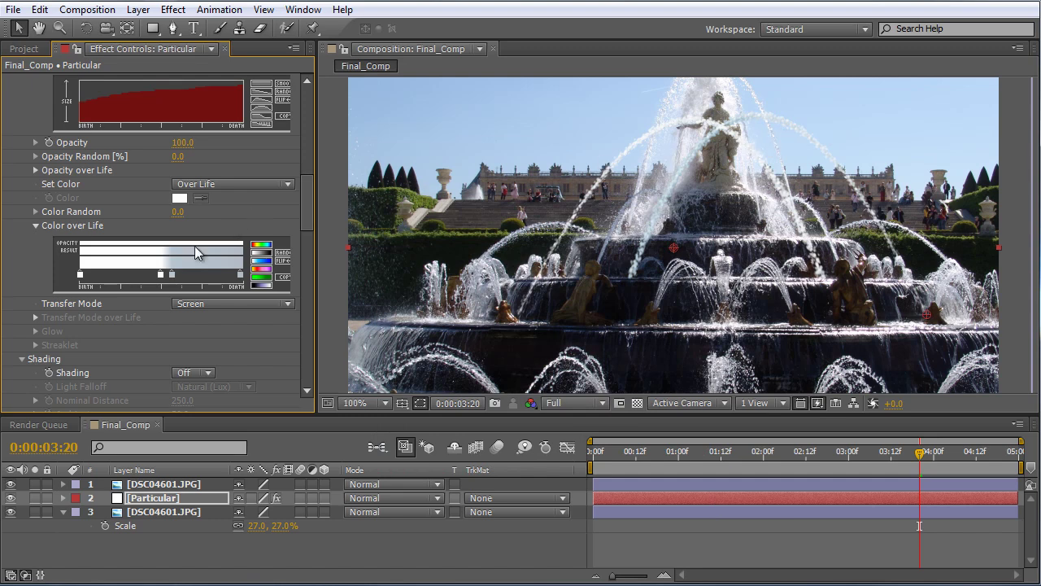
mouse_move(172, 274)
left_mouse_down()
mouse_move(182, 276)
mouse_move(160, 274)
mouse_move(207, 277)
mouse_move(182, 274)
mouse_move(159, 313)
left_mouse_up()
left_click_drag(173, 275, 190, 276)
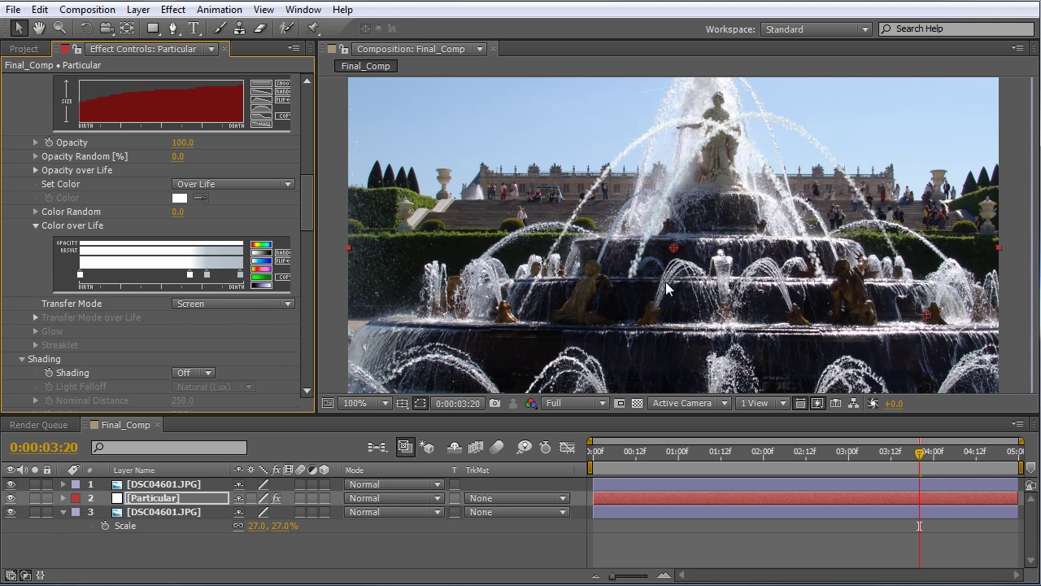
Step: Darken the stop at the death end of the Color over Life gradient to a dark blue-grey
double_click(240, 274)
mouse_move(435, 288)
left_mouse_down()
mouse_move(449, 339)
mouse_move(440, 361)
left_mouse_up()
left_click(742, 241)
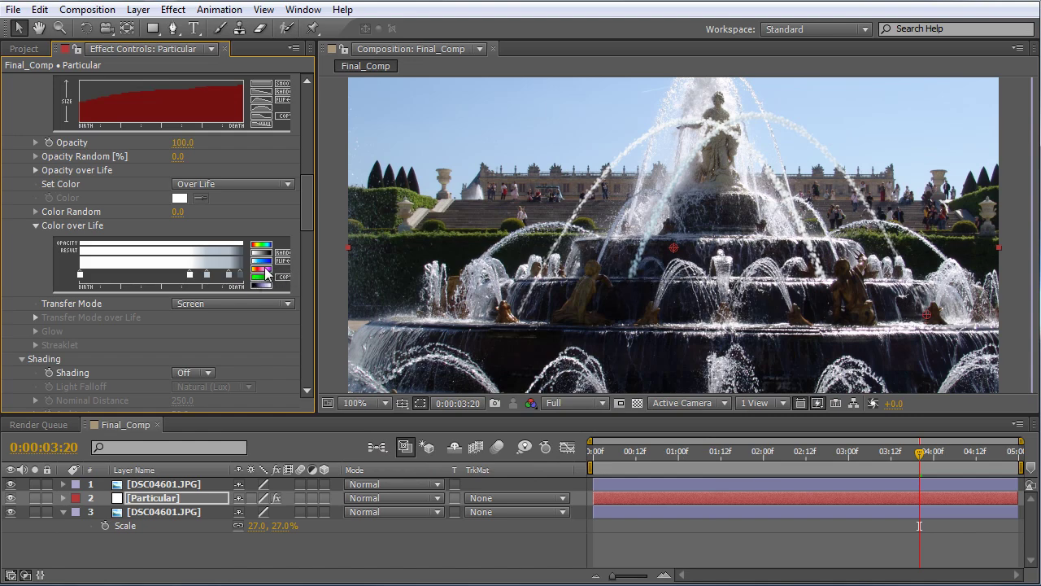
Step: Apply a Tint effect to the Particular layer after CC Glass and set its Amount to Tint to 39%
left_click_drag(302, 223, 312, 375)
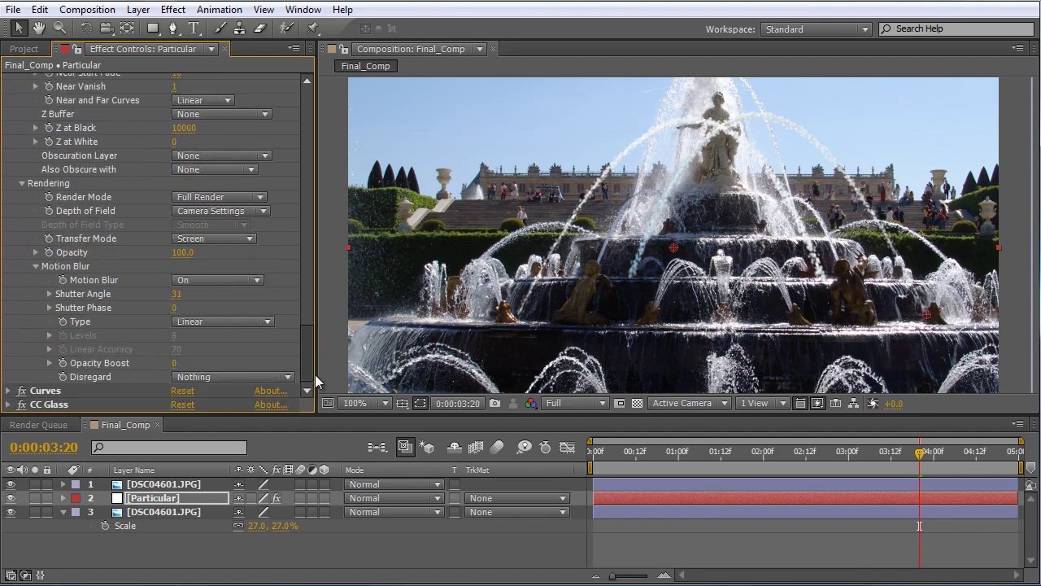
left_click(7, 391)
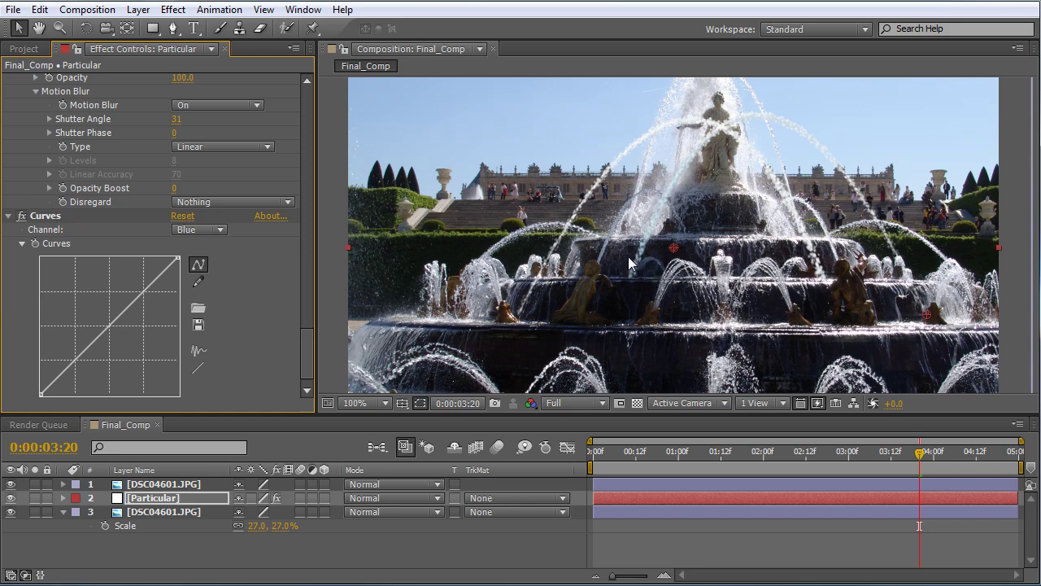
left_click(172, 9)
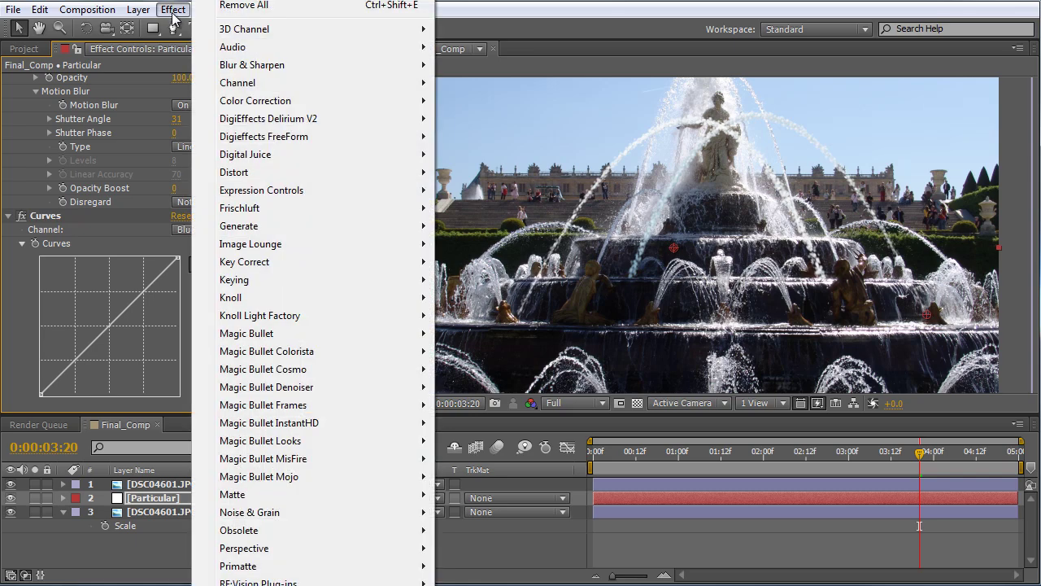
mouse_move(312, 104)
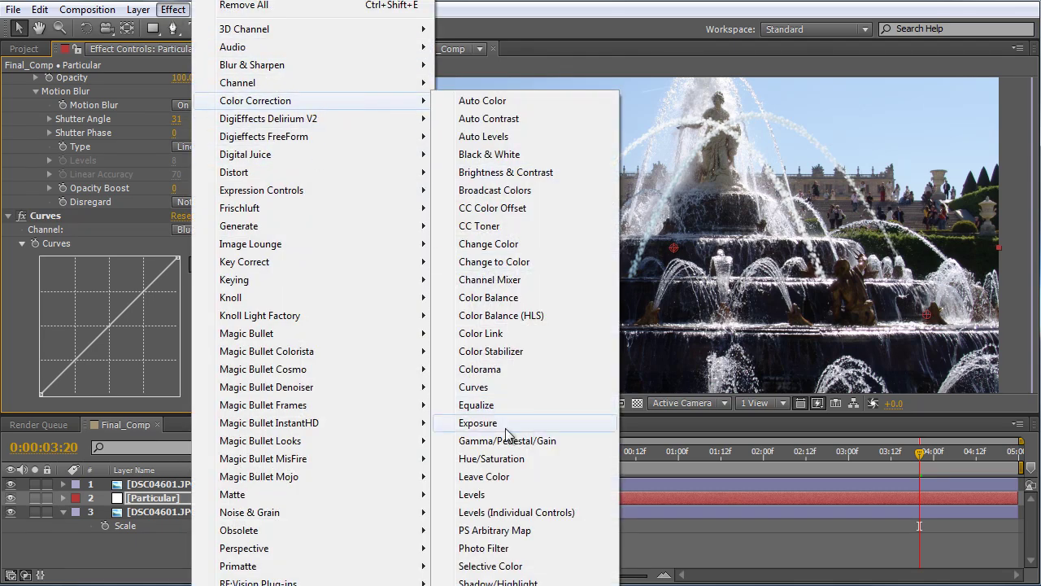
left_click(509, 579)
left_click_drag(186, 402, 126, 398)
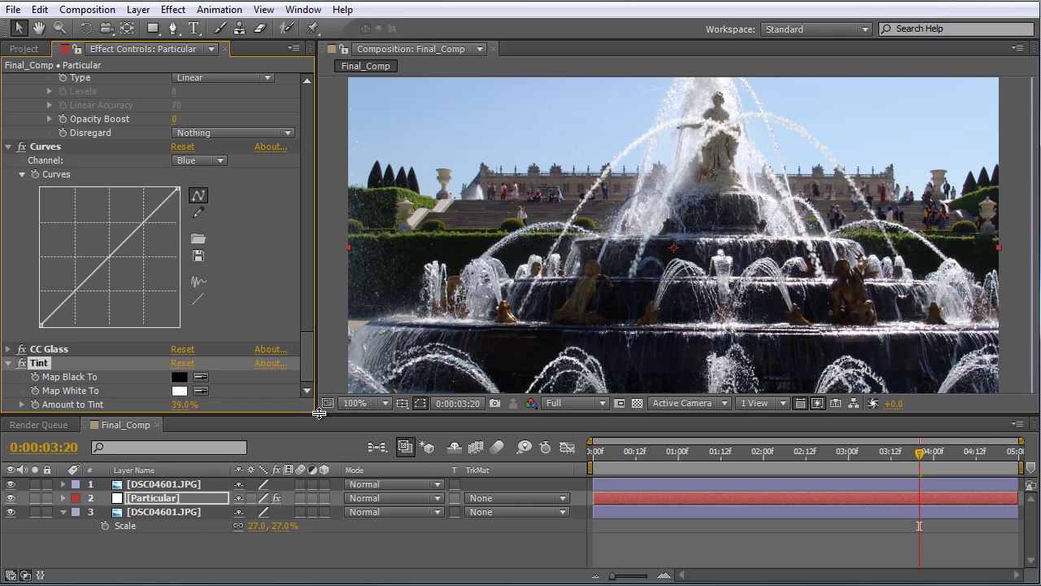
Step: Enlarge the composition view and effect controls areas, collapse the Curves, Particular 2 and Tint settings, and deselect the Tint effect
left_click_drag(315, 420, 312, 478)
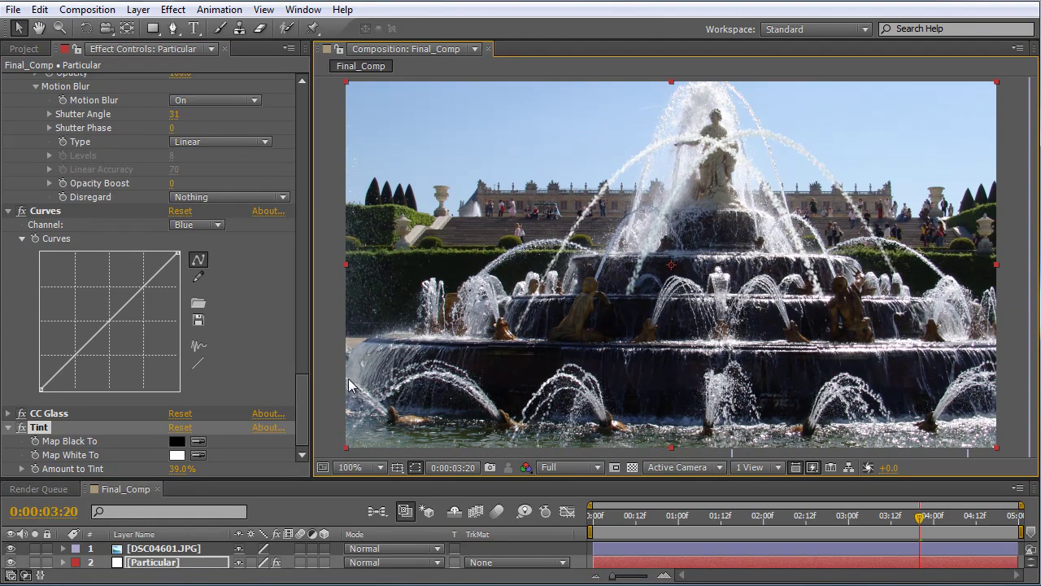
left_click_drag(313, 355, 353, 365)
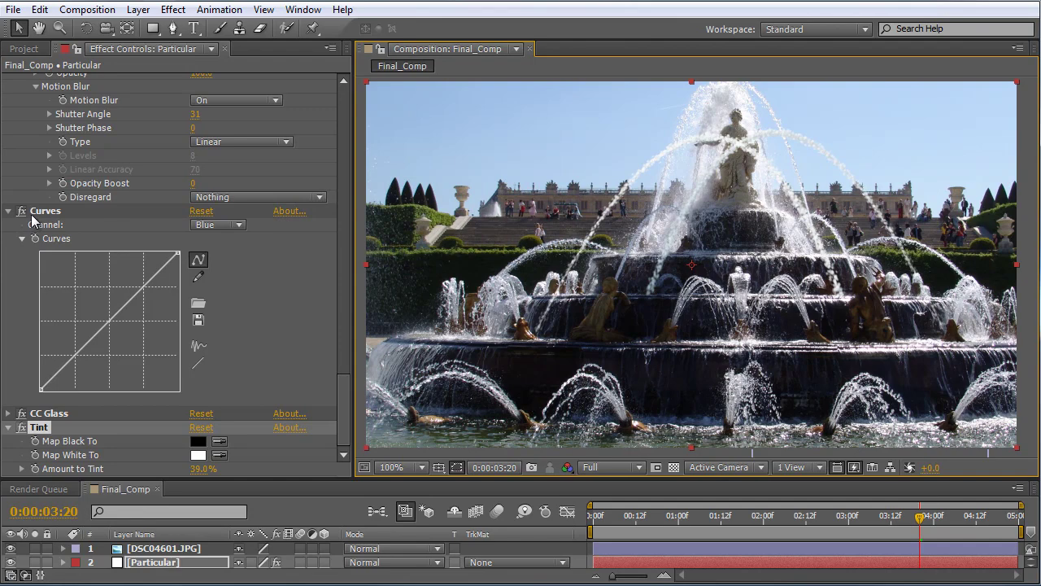
left_click(7, 212)
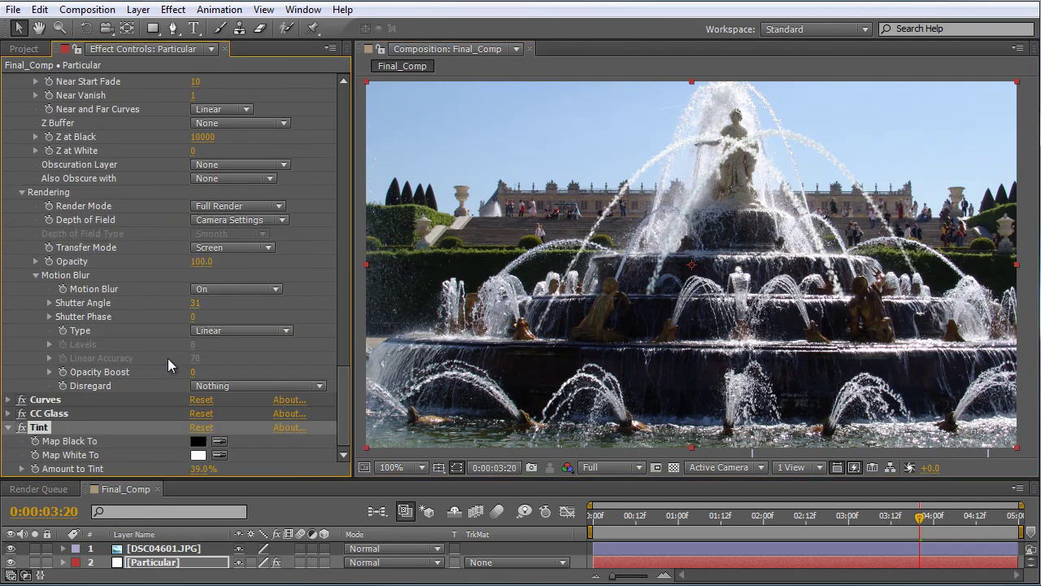
left_click_drag(349, 396, 348, 109)
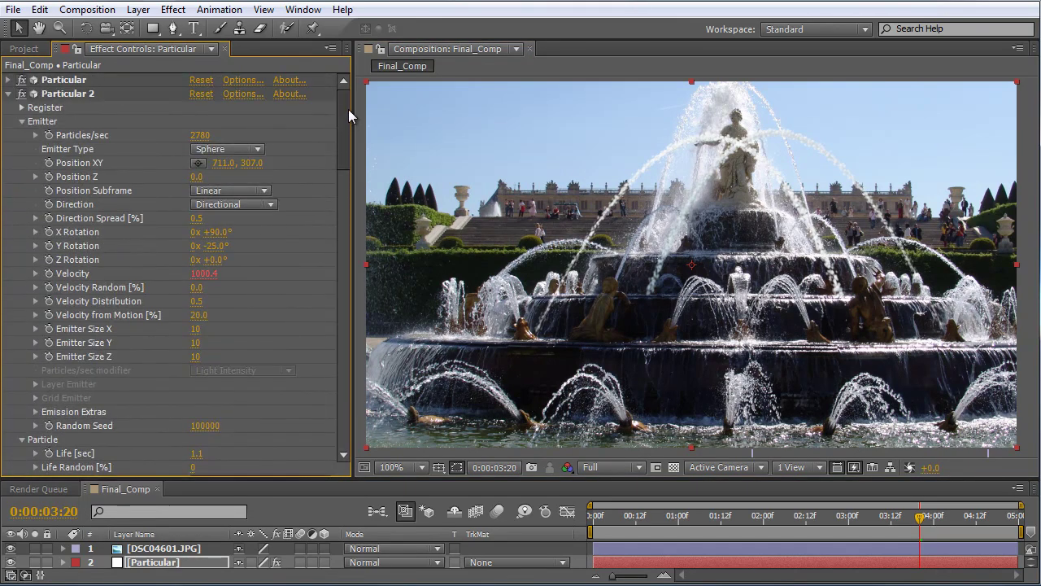
left_click(8, 93)
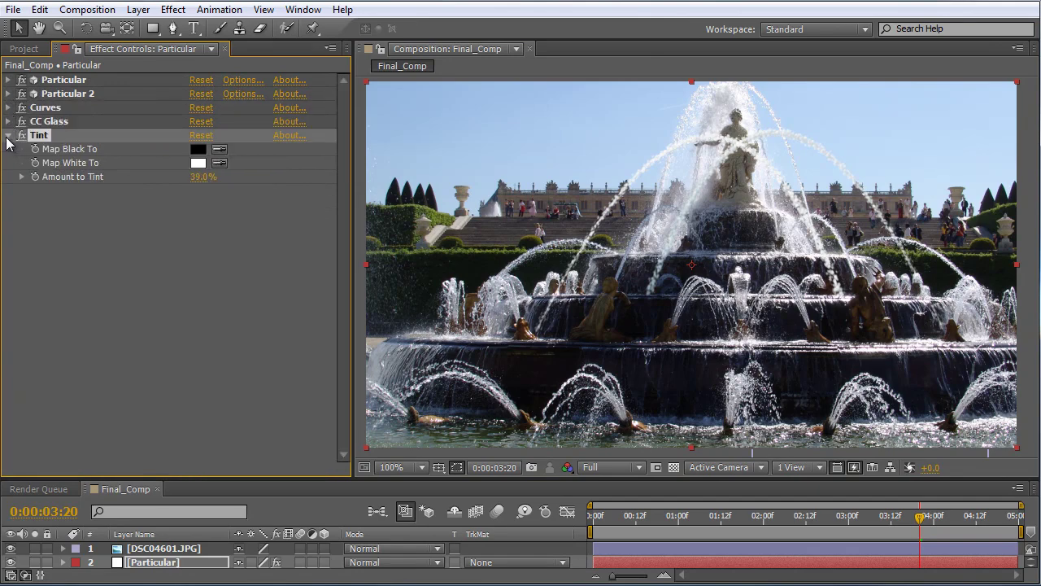
left_click(8, 135)
left_click(95, 226)
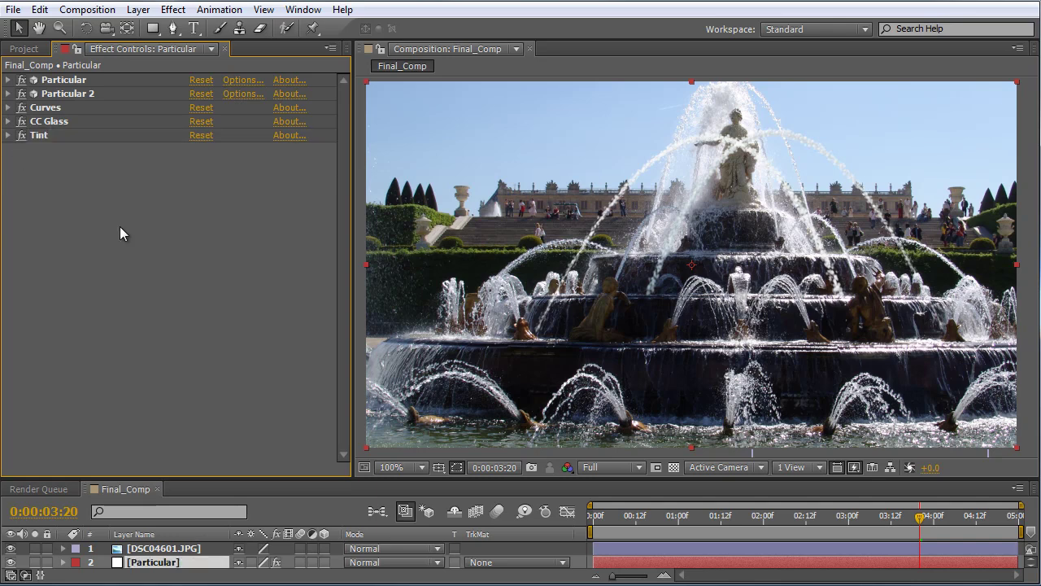